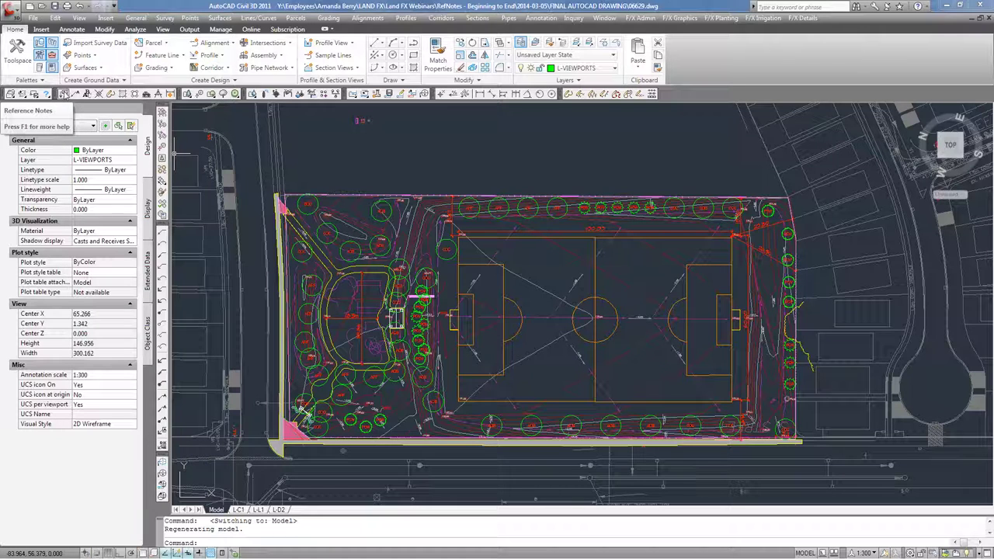
# Delete every reference note from the project's Reference Notes list, from the Backed Bench through to Sod over 150mm Topsoil
pyautogui.click(63, 93)
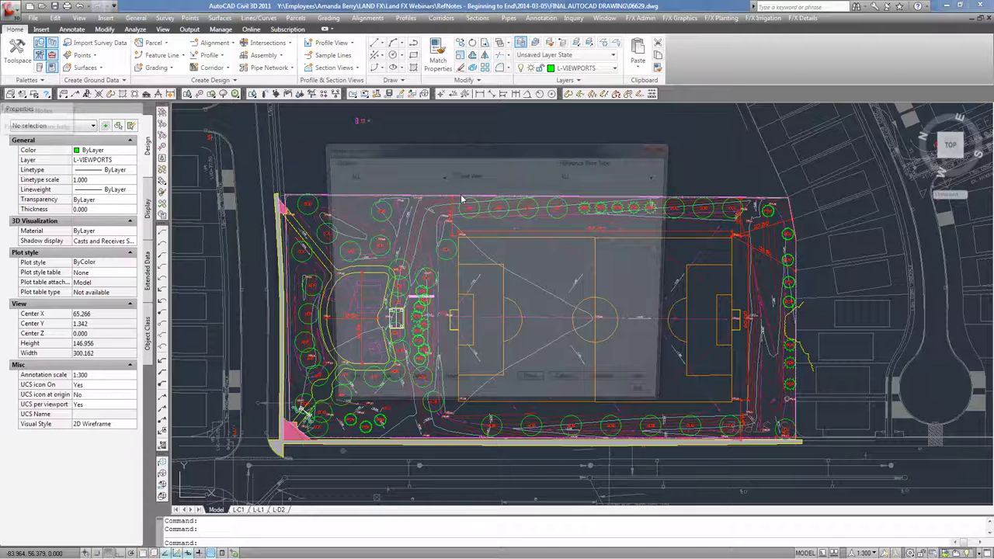
pyautogui.click(409, 391)
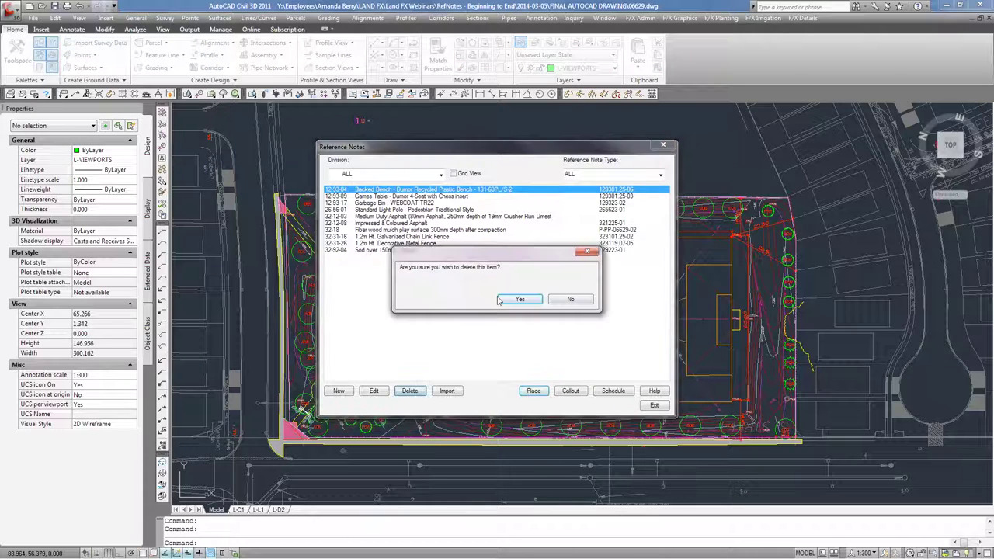
pyautogui.click(462, 300)
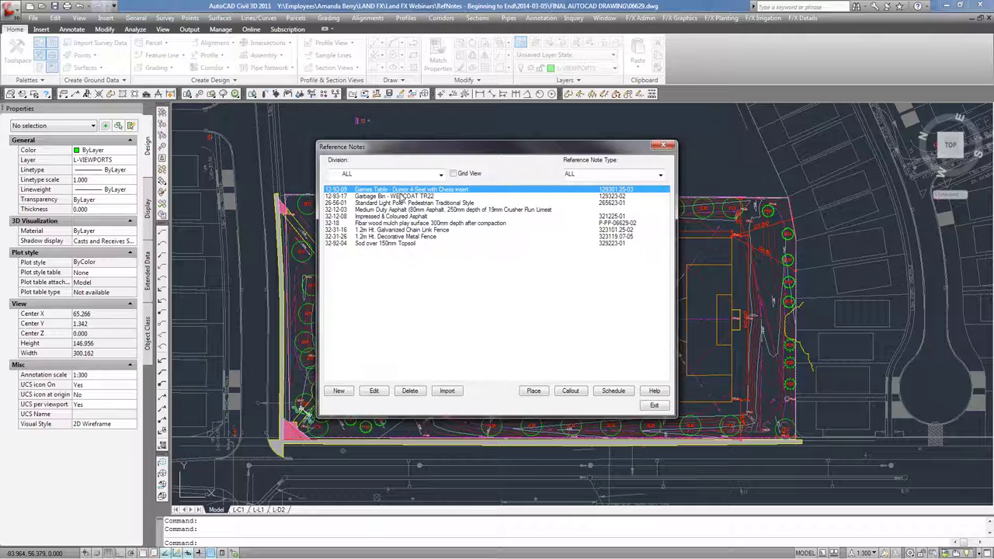
pyautogui.click(419, 392)
pyautogui.press('Return')
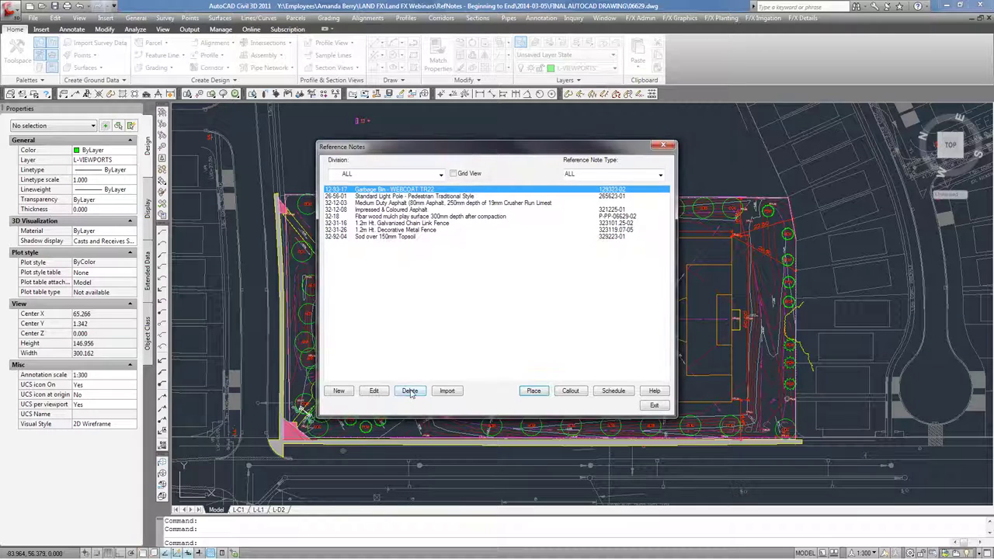
pyautogui.click(409, 391)
pyautogui.click(516, 298)
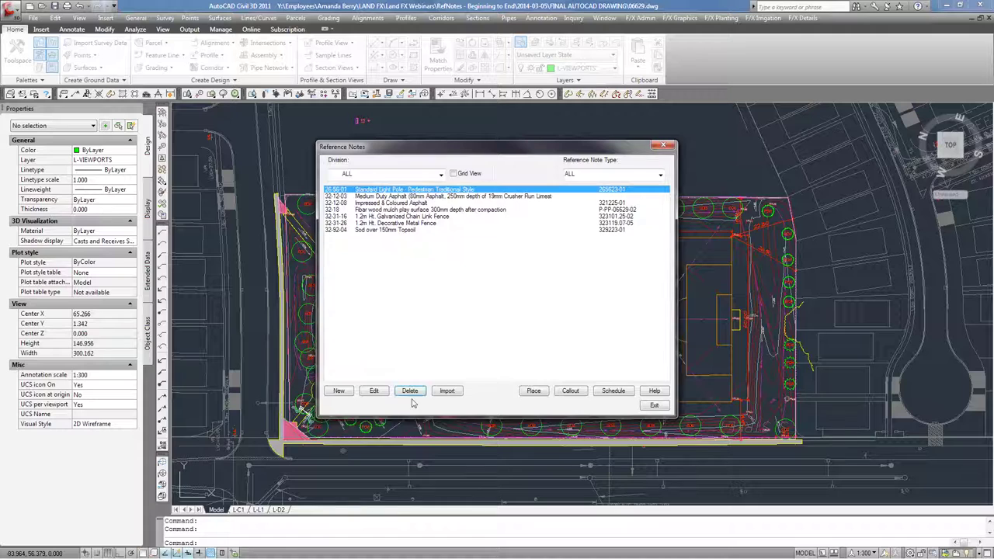
pyautogui.click(417, 393)
pyautogui.click(516, 300)
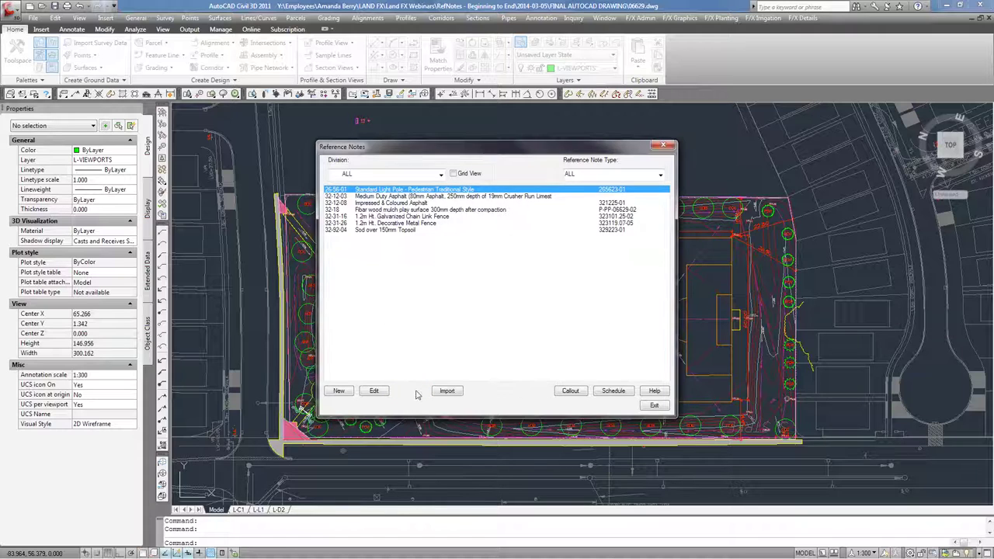
pyautogui.click(416, 391)
pyautogui.click(515, 299)
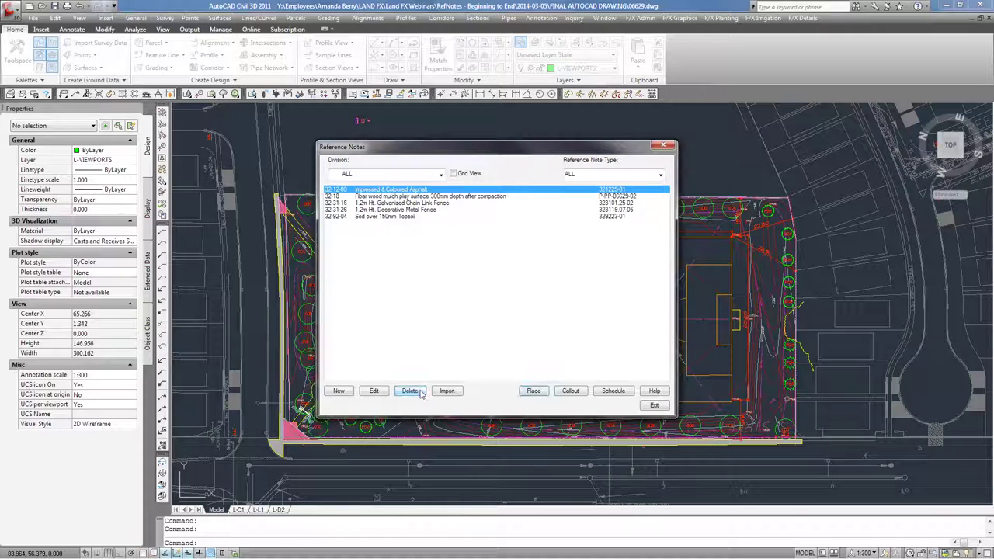
pyautogui.click(420, 393)
pyautogui.click(515, 300)
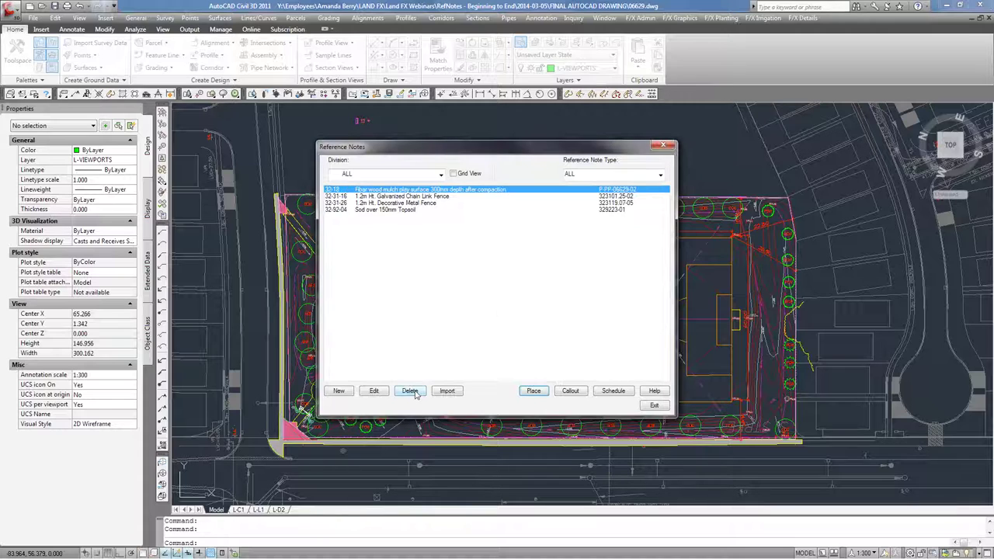
pyautogui.click(417, 393)
pyautogui.click(516, 300)
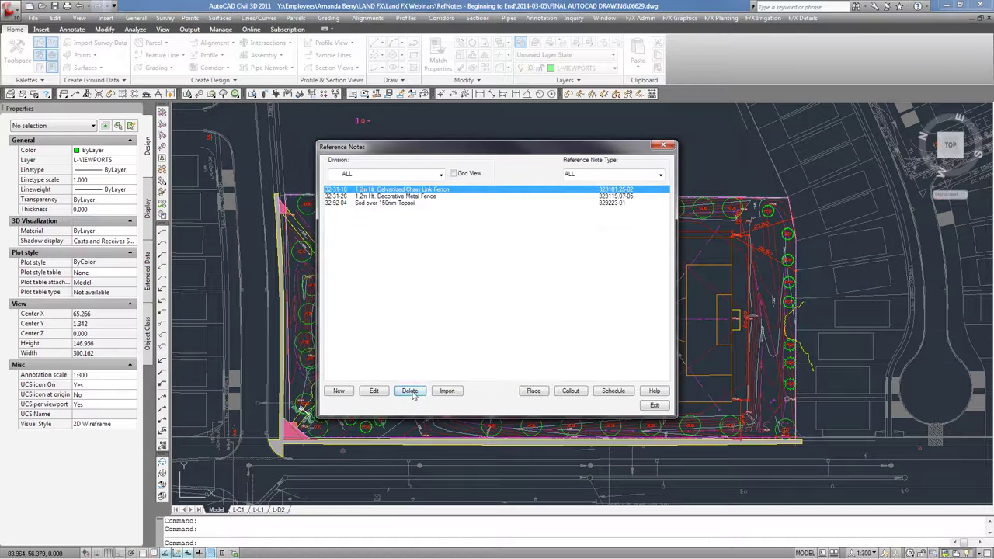
pyautogui.click(411, 392)
pyautogui.click(515, 299)
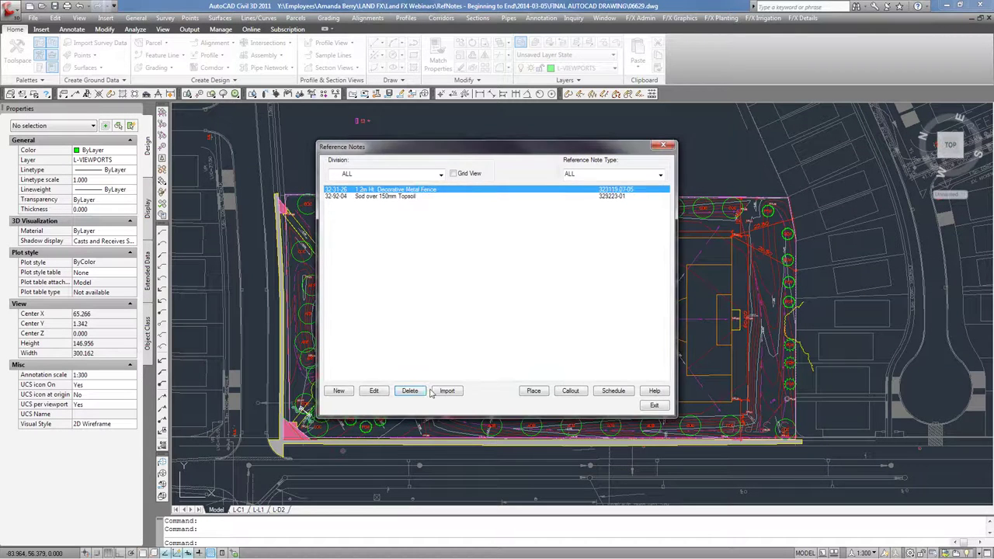
pyautogui.click(424, 393)
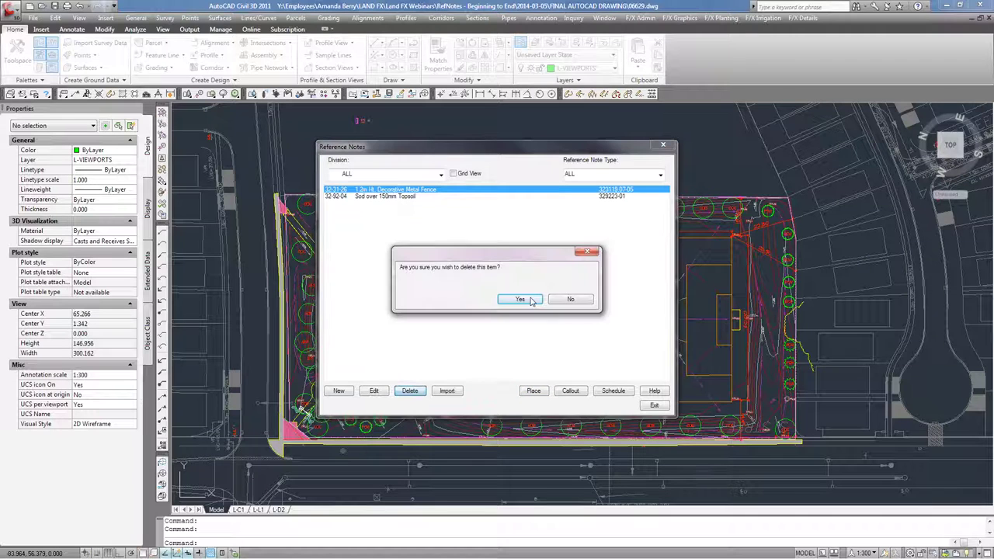
pyautogui.click(515, 300)
pyautogui.click(423, 391)
pyautogui.click(515, 299)
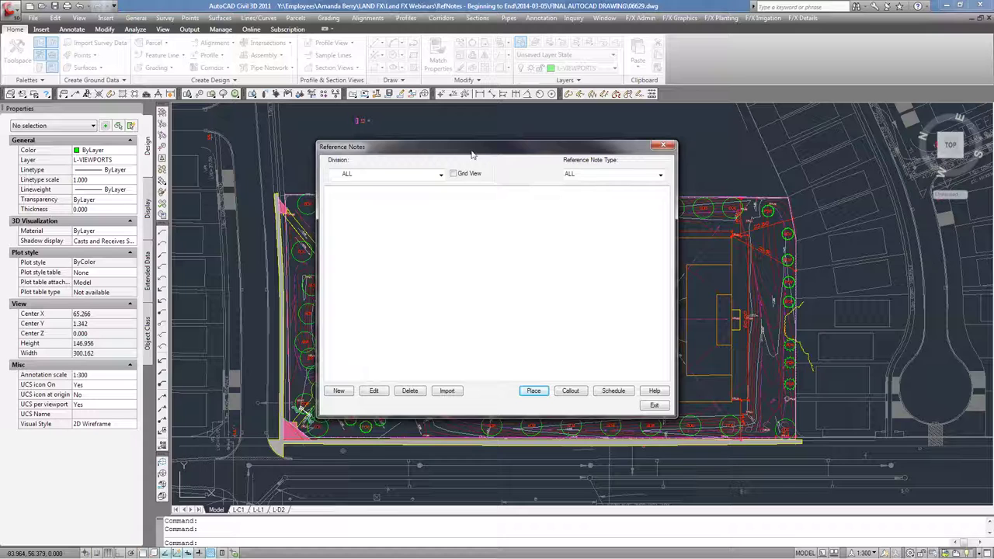
pyautogui.moveTo(471, 154); pyautogui.dragTo(498, 161)
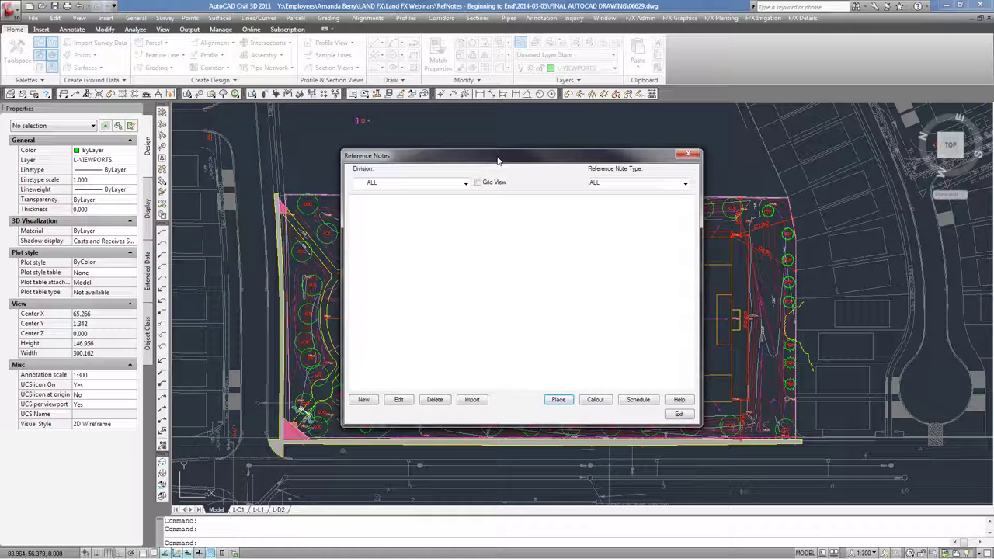
pyautogui.moveTo(497, 160); pyautogui.dragTo(684, 185)
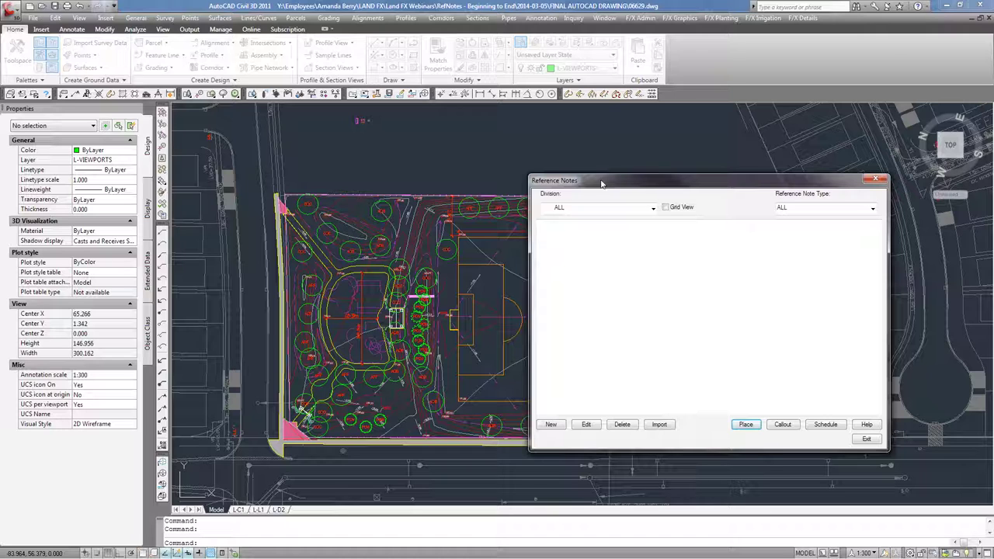
pyautogui.moveTo(557, 181)
pyautogui.mouseDown()
pyautogui.moveTo(471, 168)
pyautogui.moveTo(420, 147)
pyautogui.mouseUp()
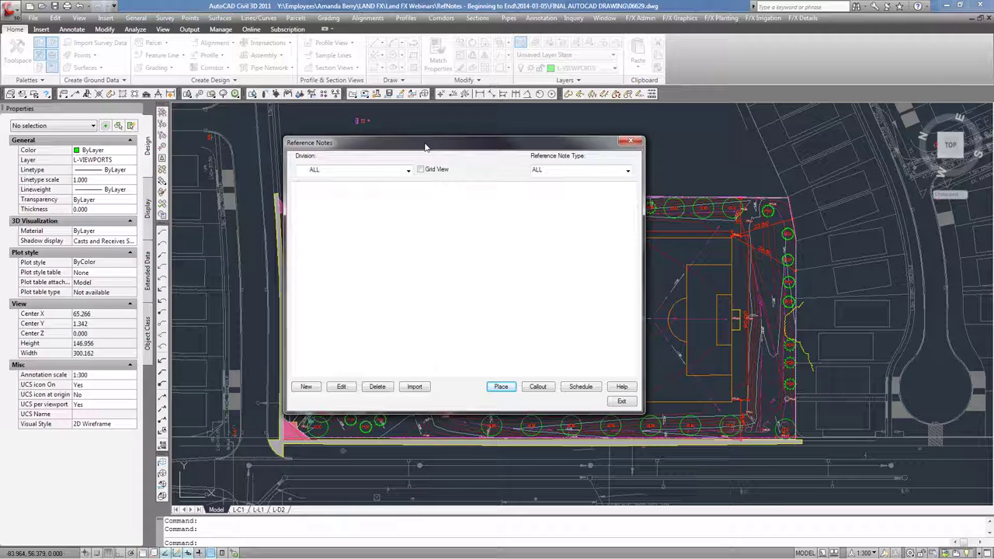
pyautogui.moveTo(425, 146); pyautogui.dragTo(426, 160)
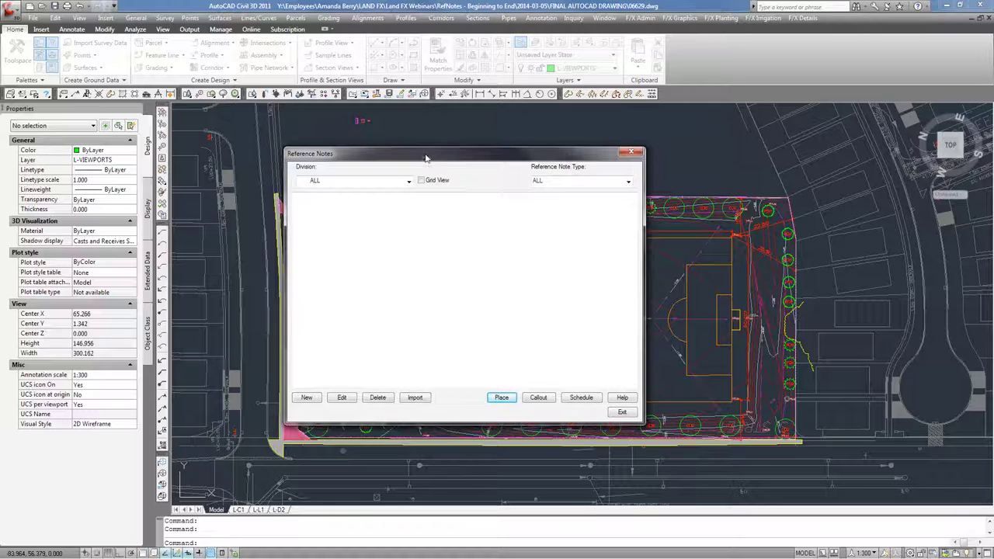
# Try to import reference notes from the 0-PARK-TEMPL project, Refnote Webinar Park Template
pyautogui.click(414, 398)
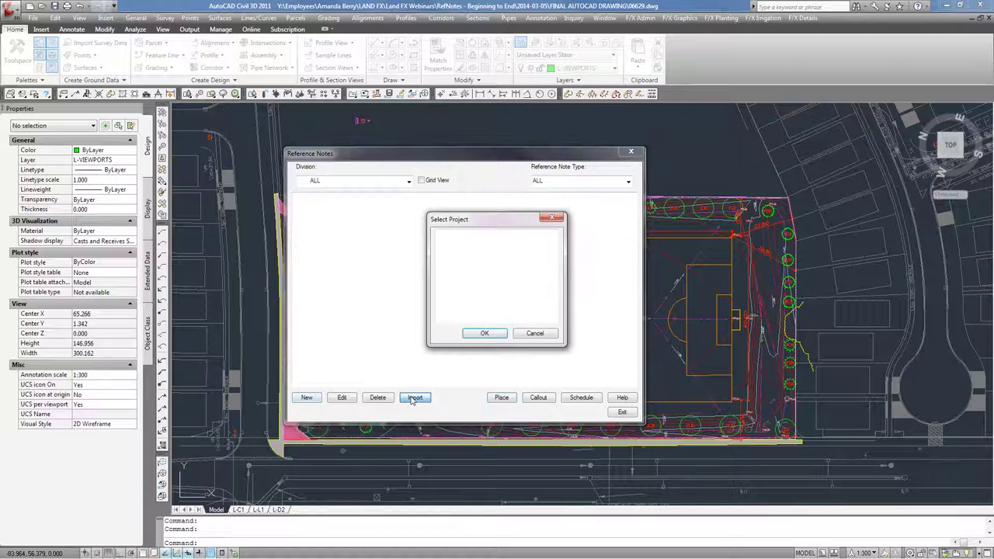
pyautogui.moveTo(555, 246); pyautogui.dragTo(553, 324)
pyautogui.click(510, 314)
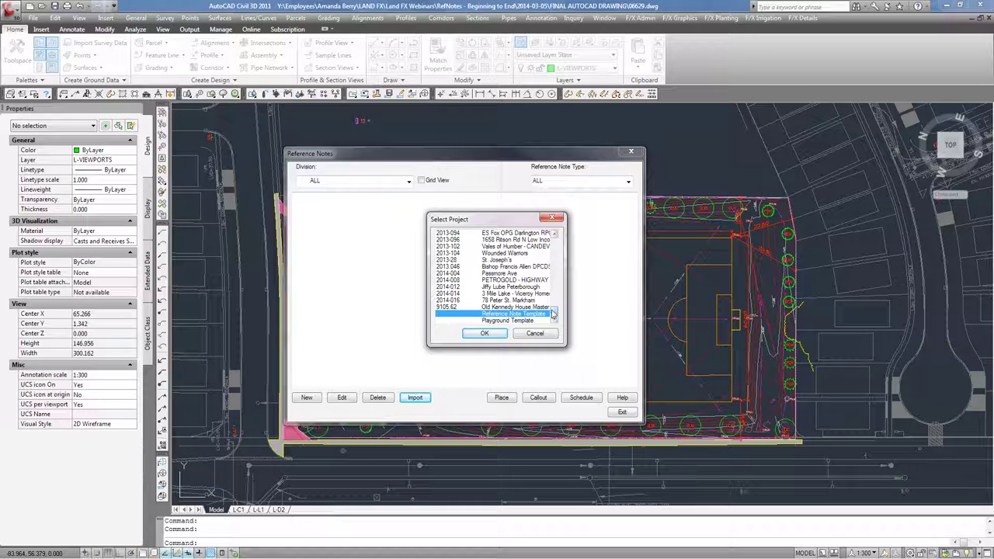
pyautogui.moveTo(558, 311); pyautogui.dragTo(555, 237)
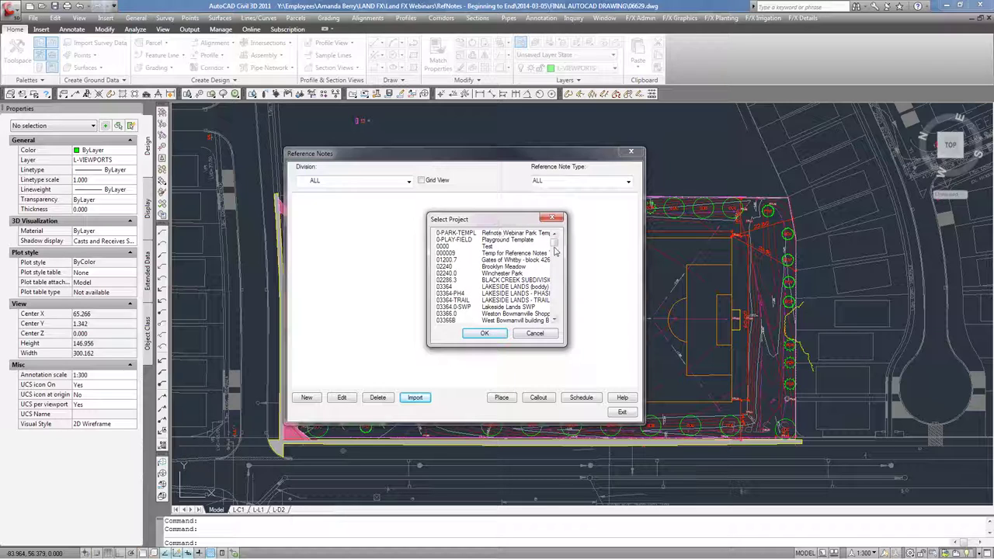
pyautogui.click(508, 234)
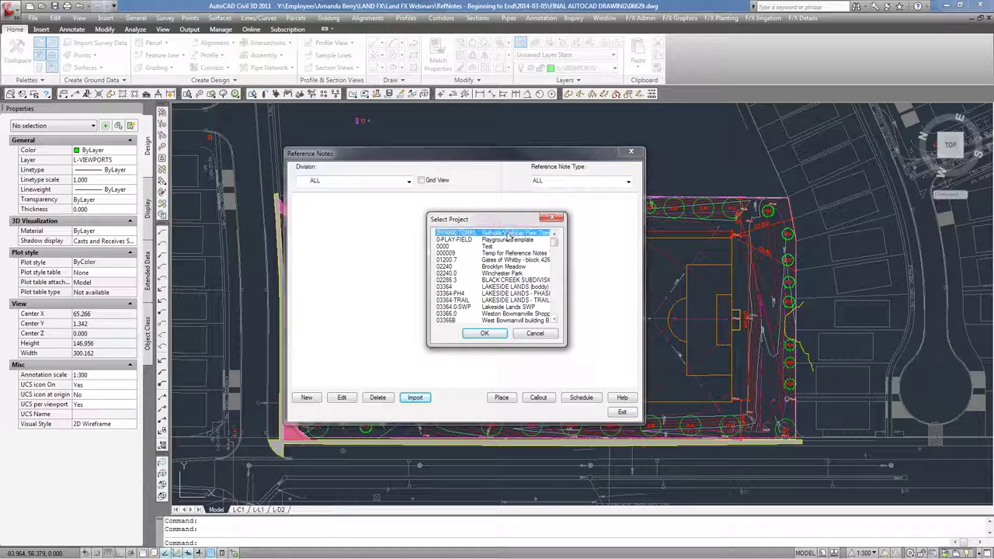
pyautogui.click(485, 334)
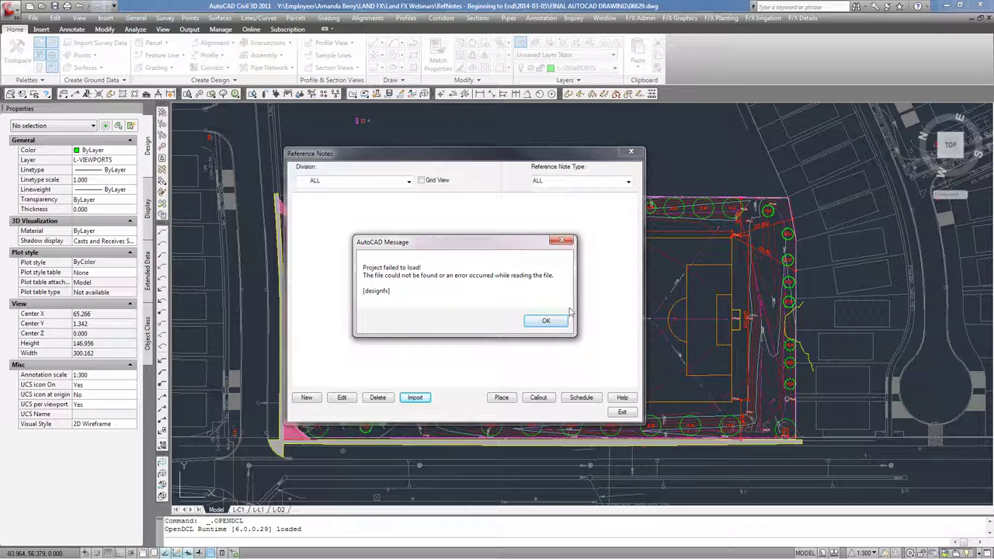
pyautogui.click(546, 321)
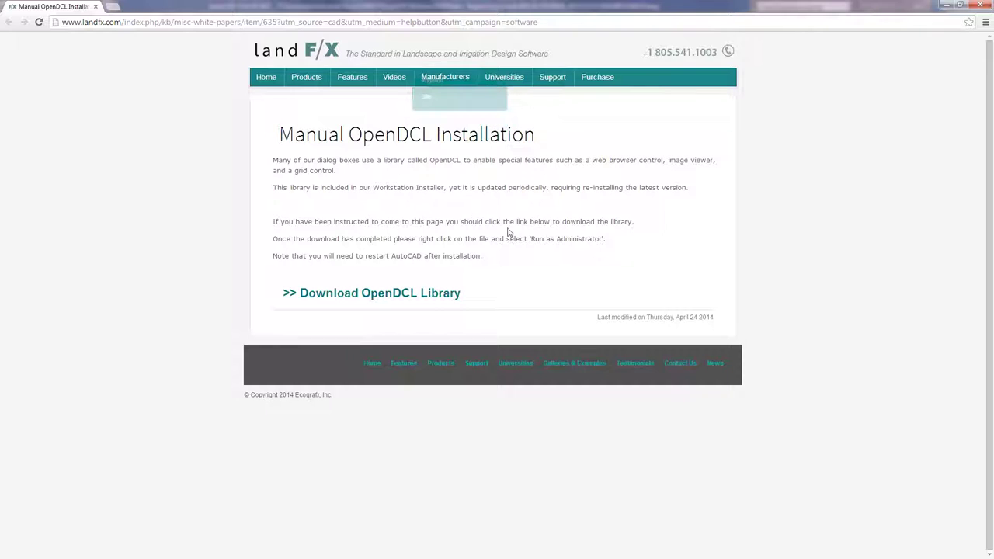
# Download the OpenDCL library from the Land F/X web page, run the opendcl.msi installer and minimise the browser
pyautogui.click(421, 295)
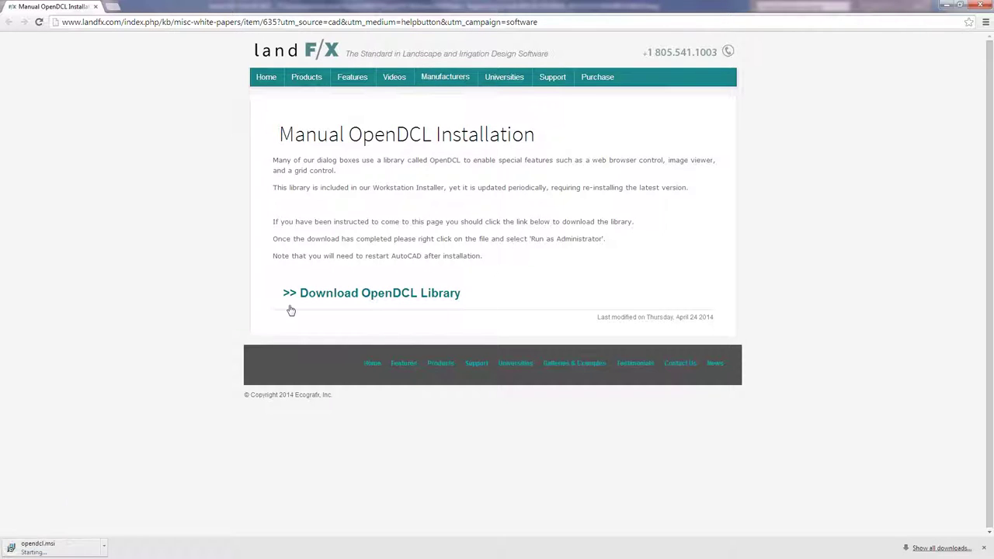
pyautogui.click(47, 553)
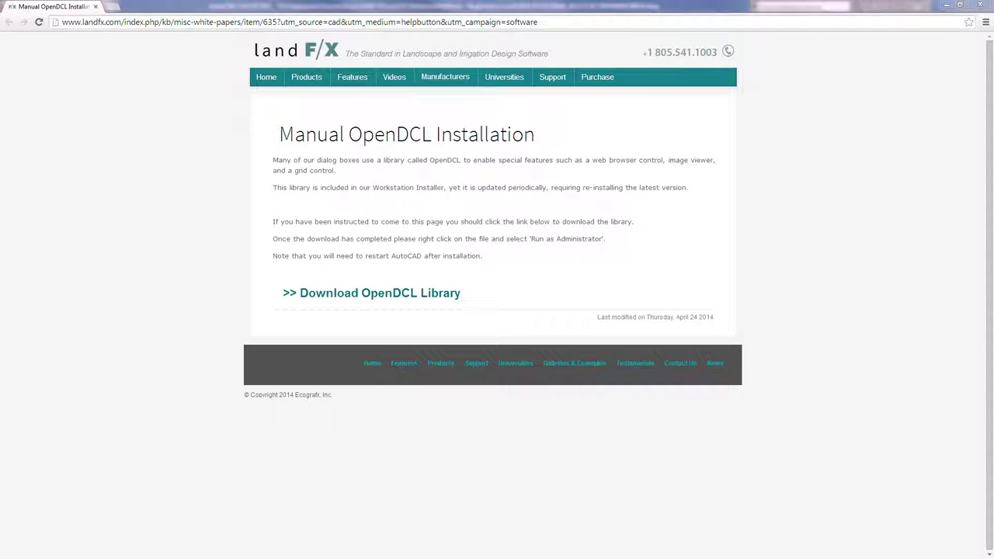
pyautogui.click(947, 6)
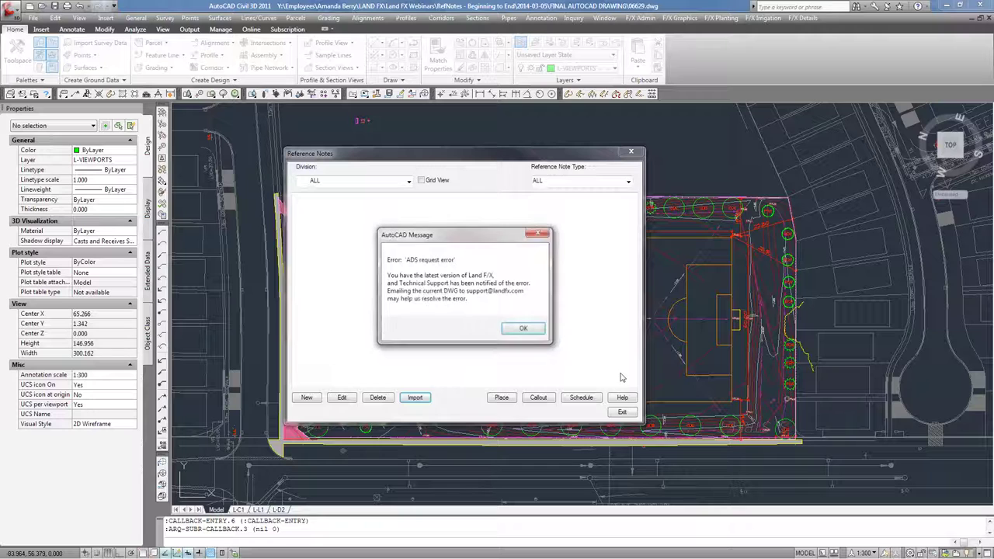
# Dismiss the error message and quit AutoCAD Civil 3D without saving the Scugog St Park Layout drawing
pyautogui.click(524, 329)
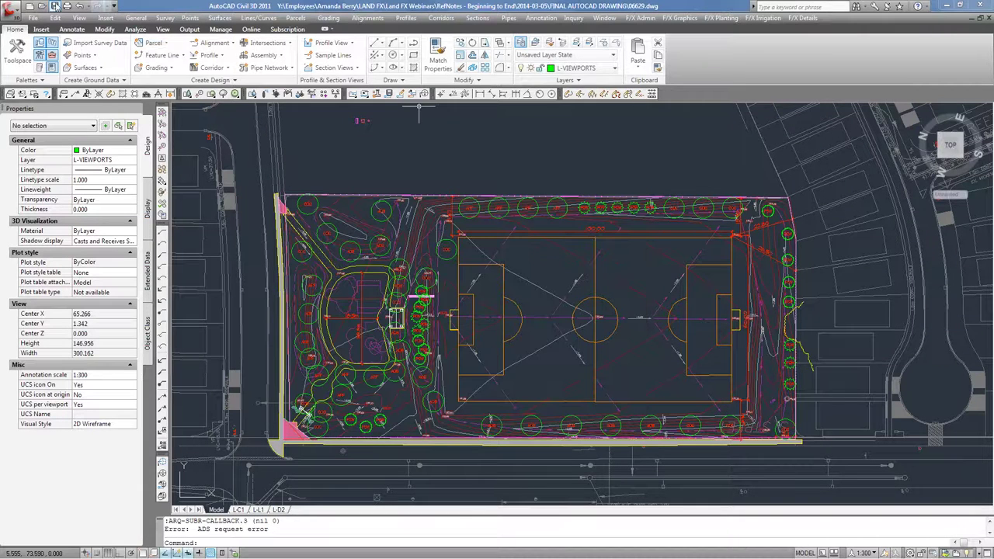
pyautogui.click(987, 7)
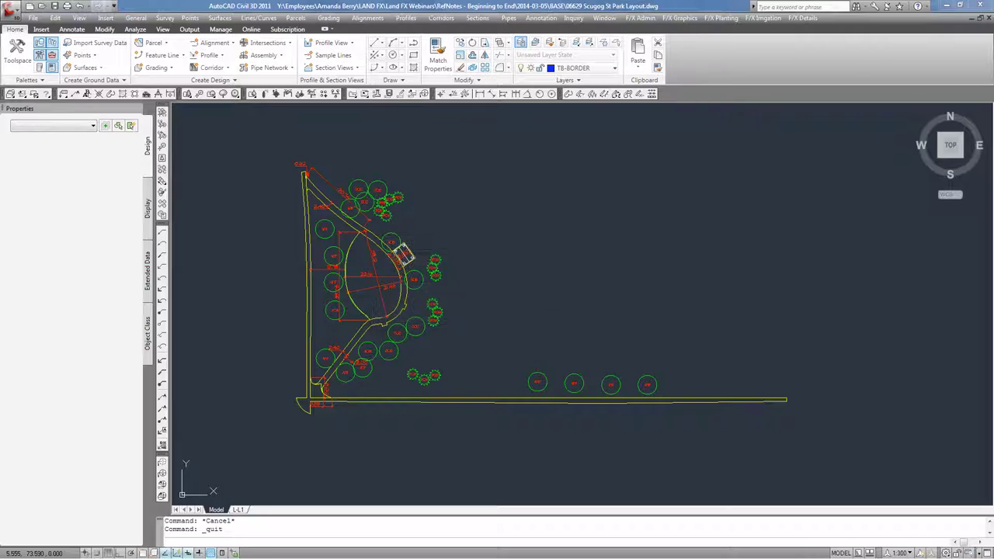
pyautogui.press('n')
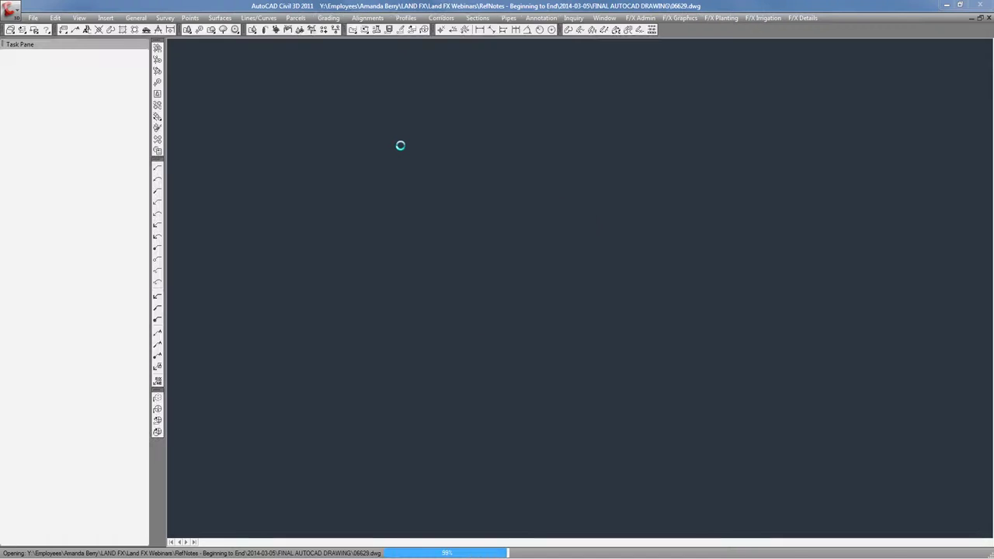
# Finish reopening the drawing 06629.dwg, ignoring the missing SHX files
pyautogui.click(565, 299)
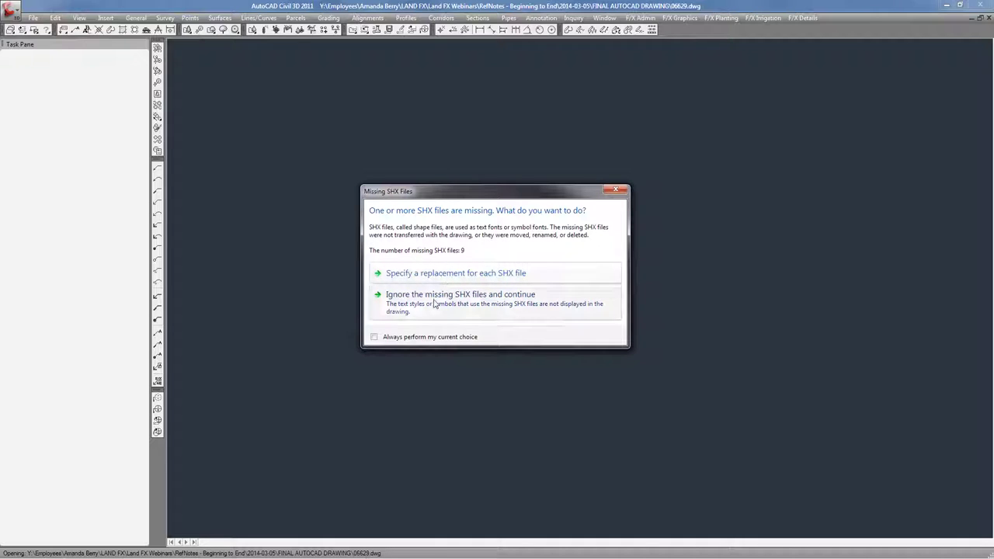
pyautogui.click(435, 298)
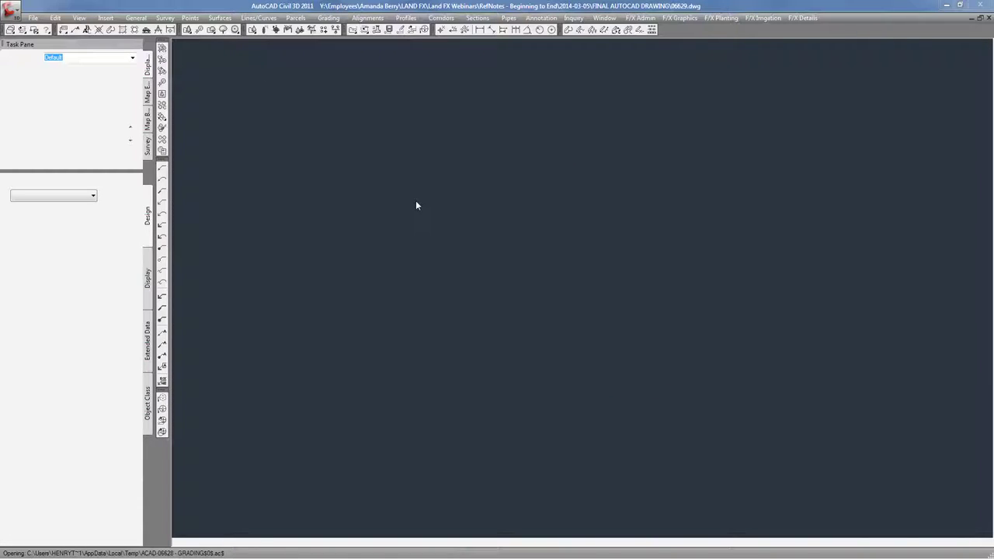
pyautogui.click(596, 315)
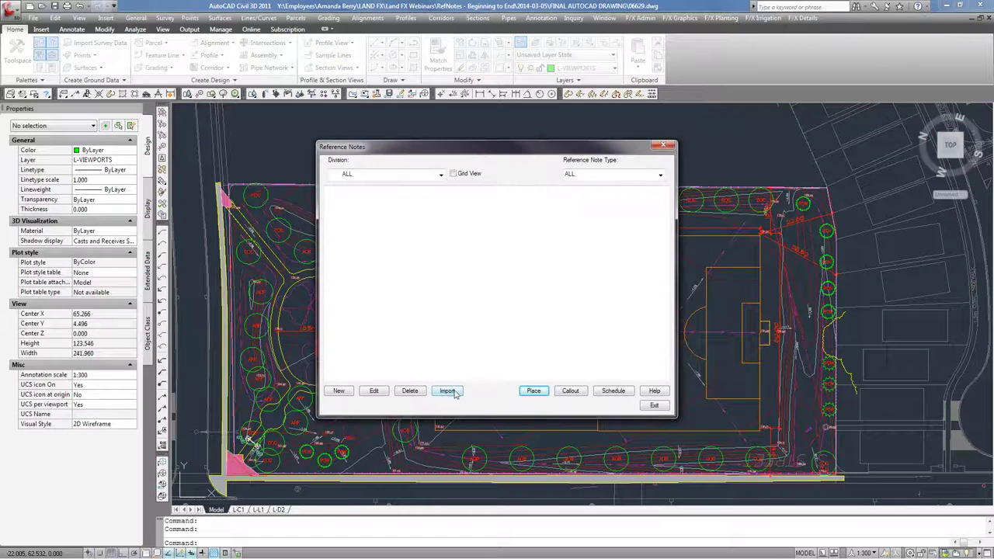
# Import all reference notes from the 0-PARK-TEMPL project, Refnote Webinar Park Template, into the current project
pyautogui.click(448, 390)
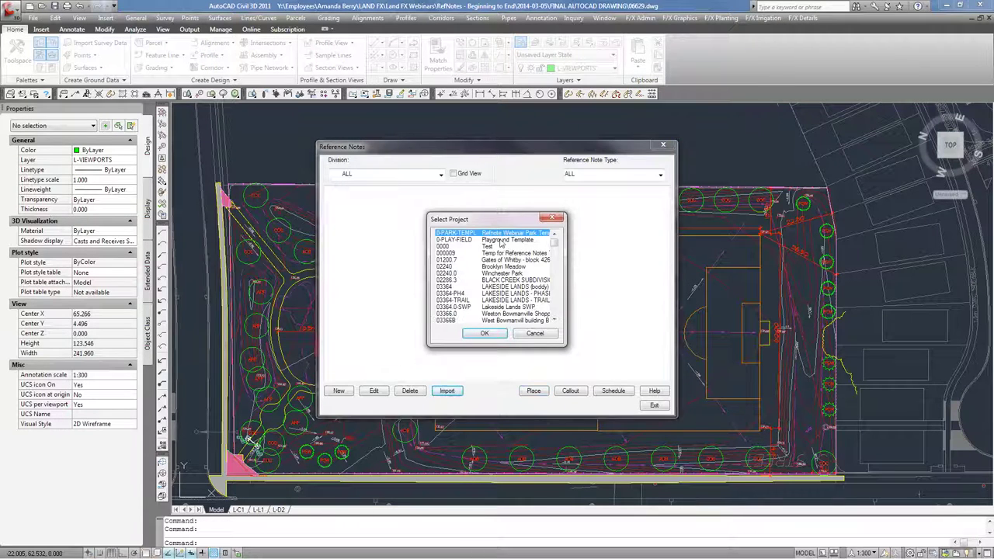
pyautogui.click(484, 335)
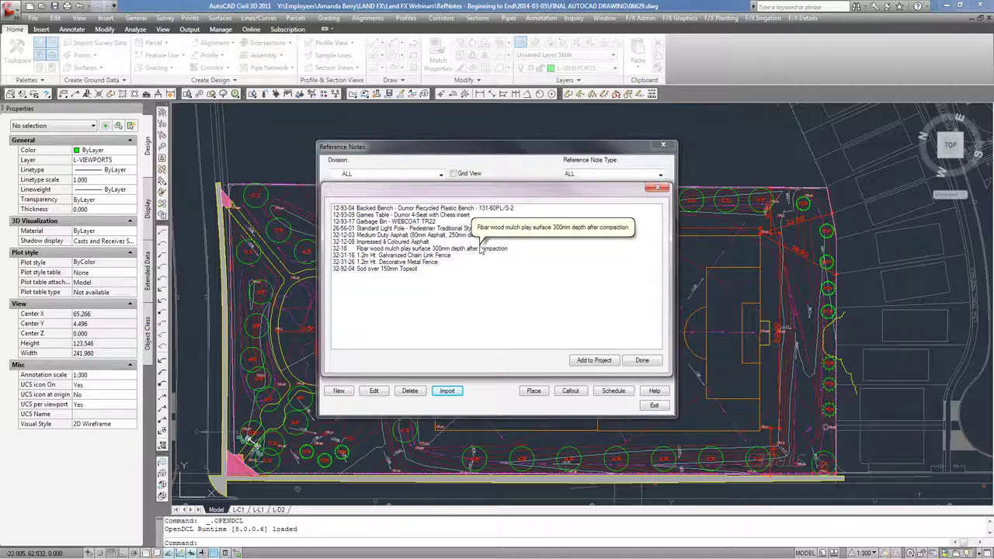
pyautogui.click(417, 209)
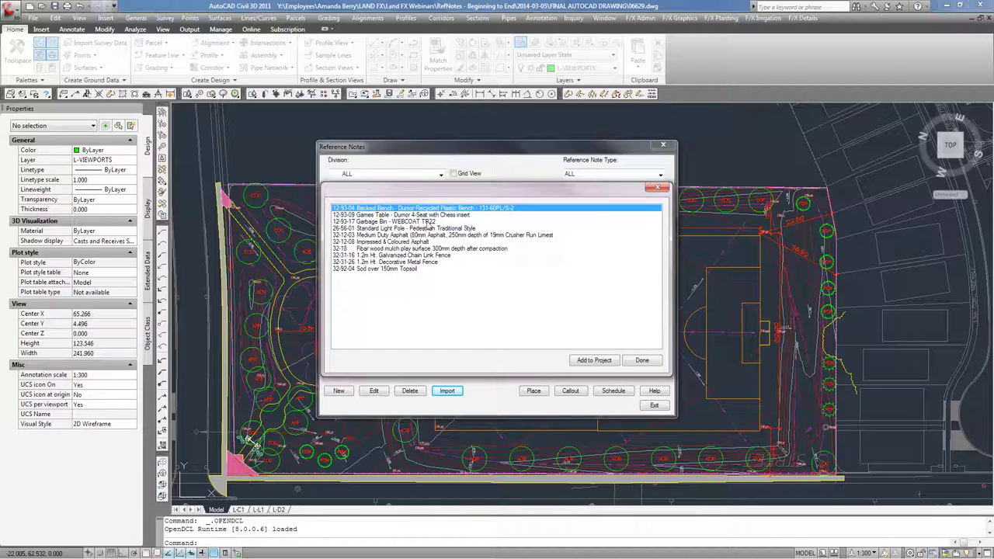
pyautogui.keyDown('ctrl'); pyautogui.click(431, 215); pyautogui.keyUp('ctrl')
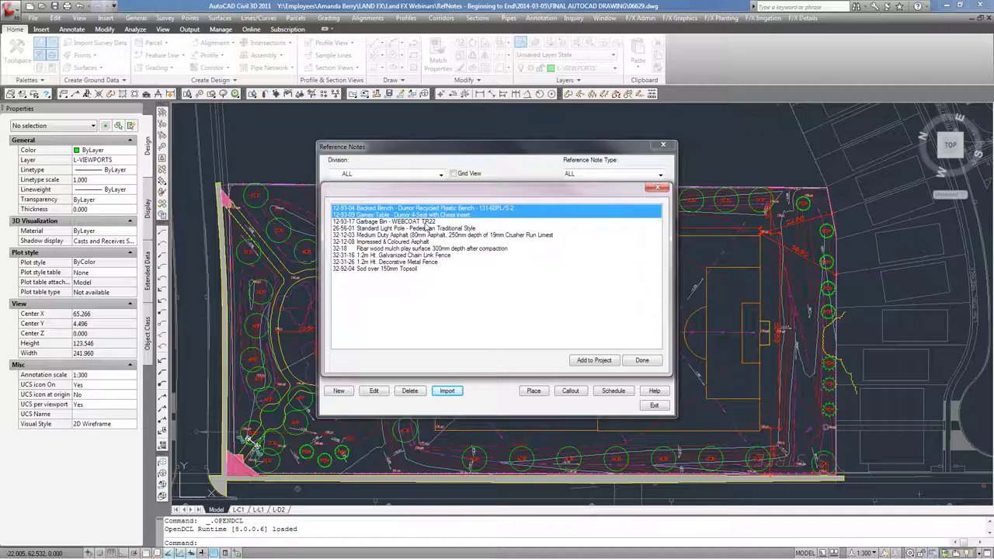
pyautogui.keyDown('shift'); pyautogui.click(426, 228); pyautogui.keyUp('shift')
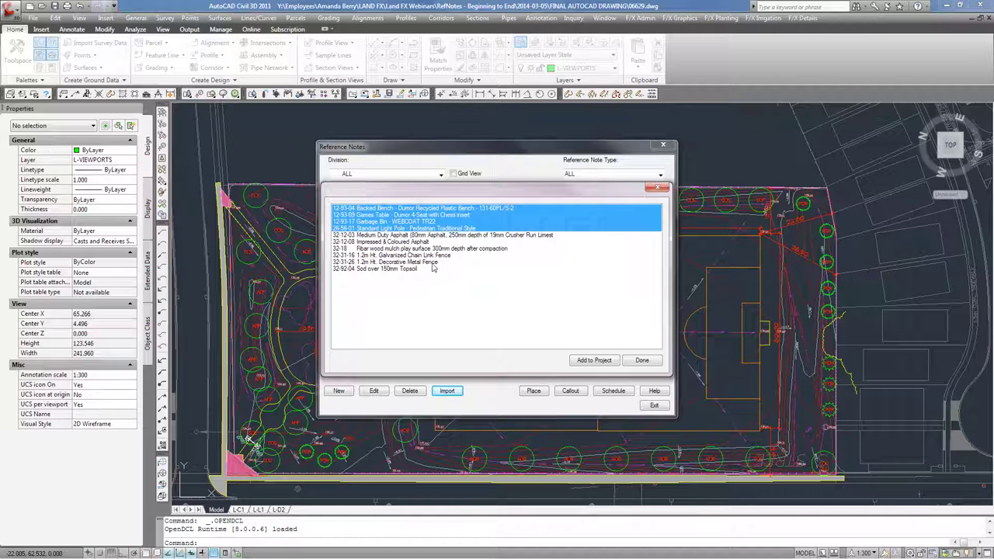
pyautogui.click(423, 208)
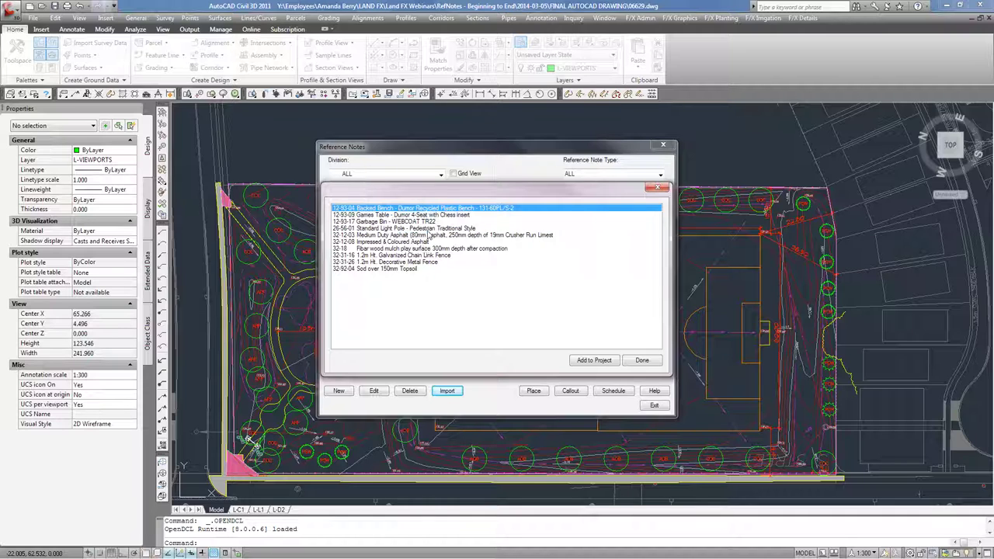
pyautogui.keyDown('shift'); pyautogui.click(416, 270); pyautogui.keyUp('shift')
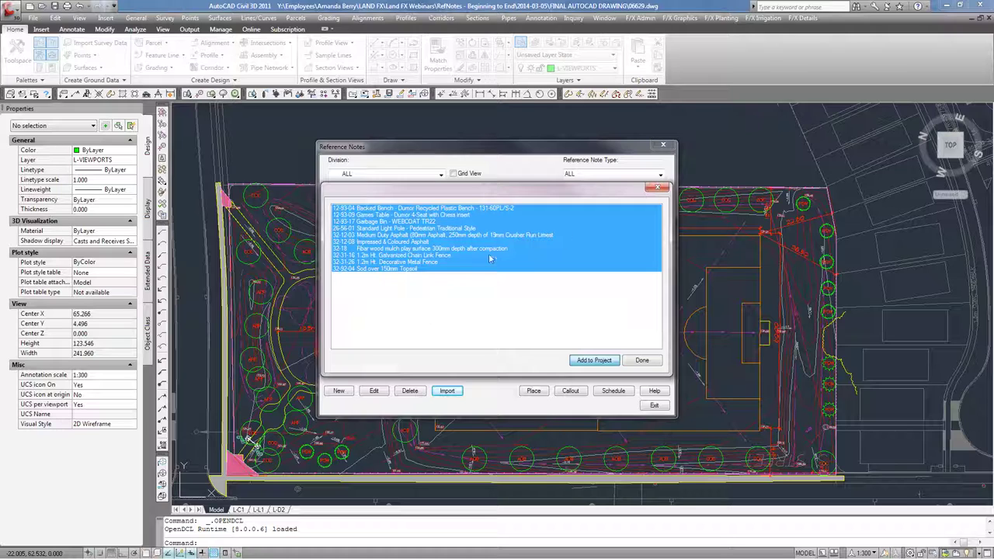
pyautogui.press('Return')
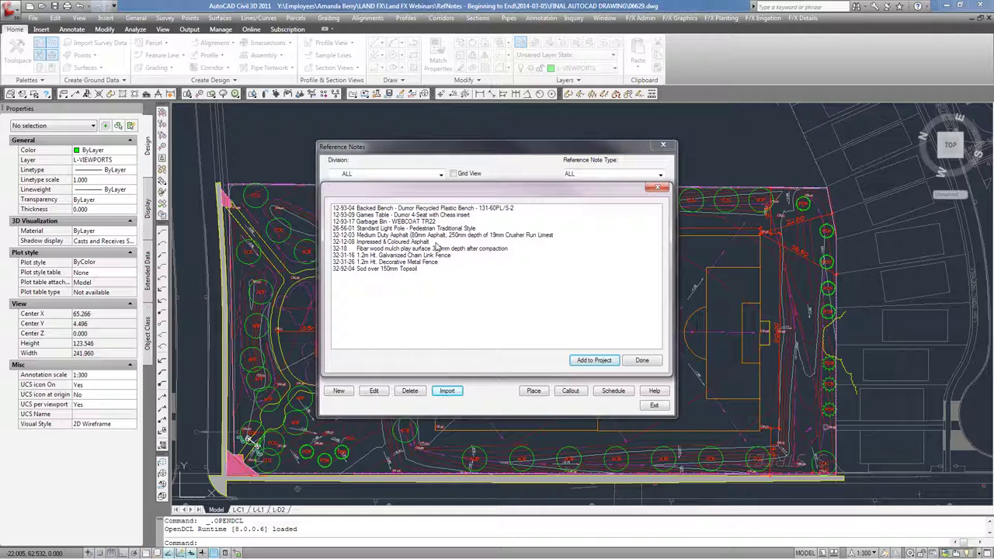
pyautogui.click(642, 362)
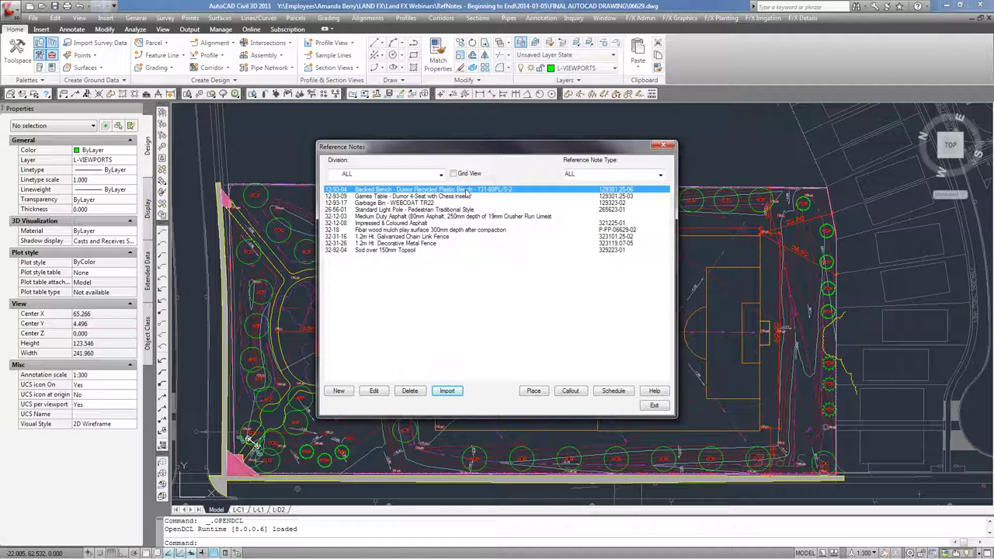
# Browse the notes available for import from the Reference Note Template project and close the list without adding any
pyautogui.click(447, 390)
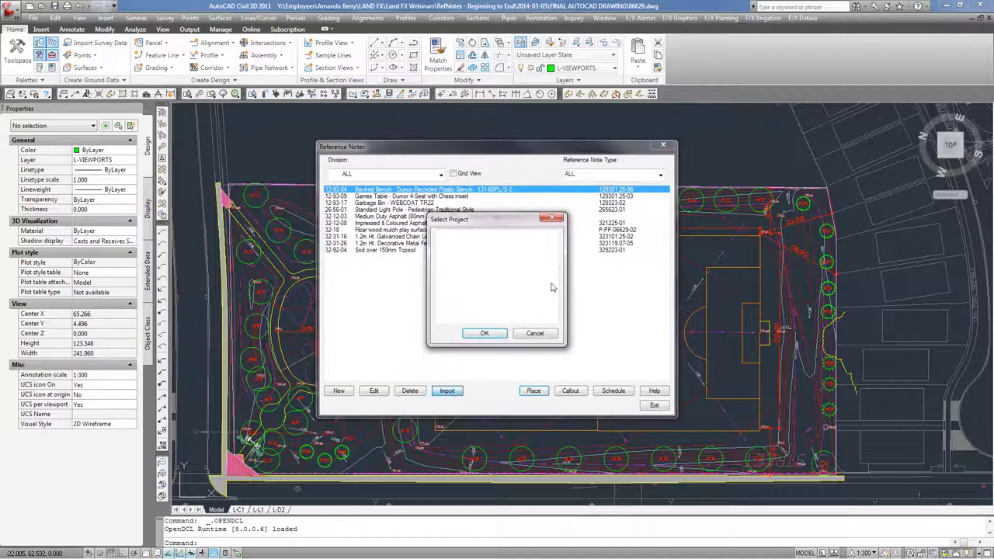
pyautogui.moveTo(555, 246); pyautogui.dragTo(554, 313)
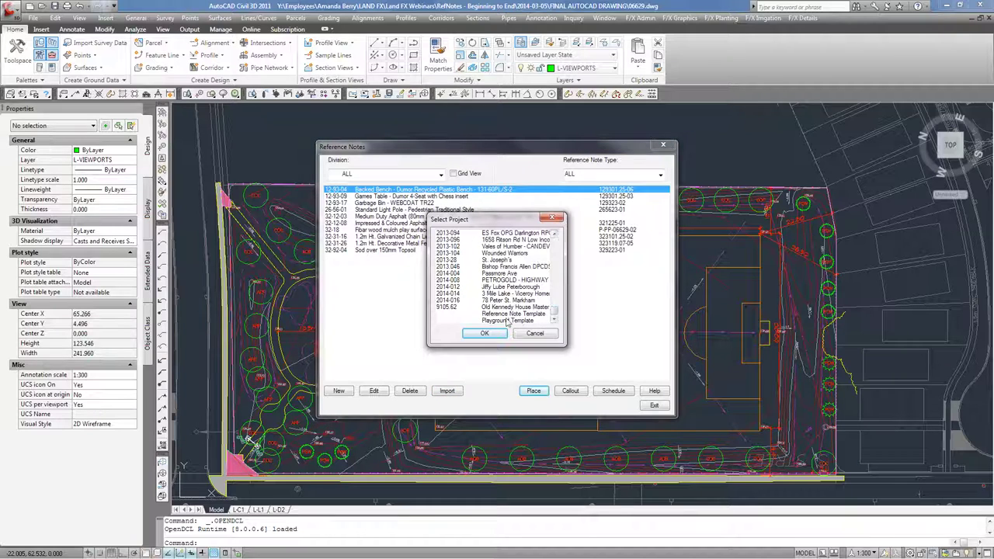
pyautogui.click(508, 314)
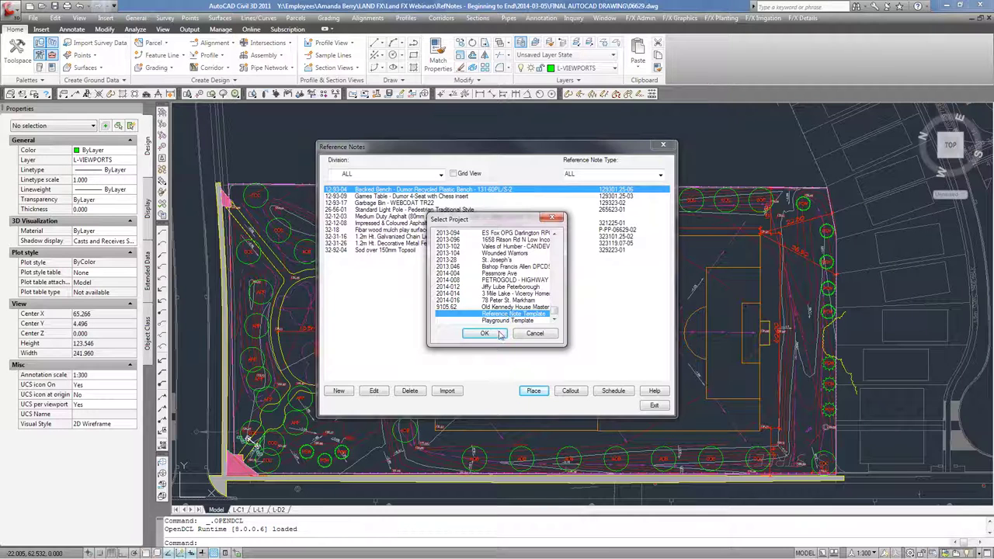
pyautogui.click(501, 333)
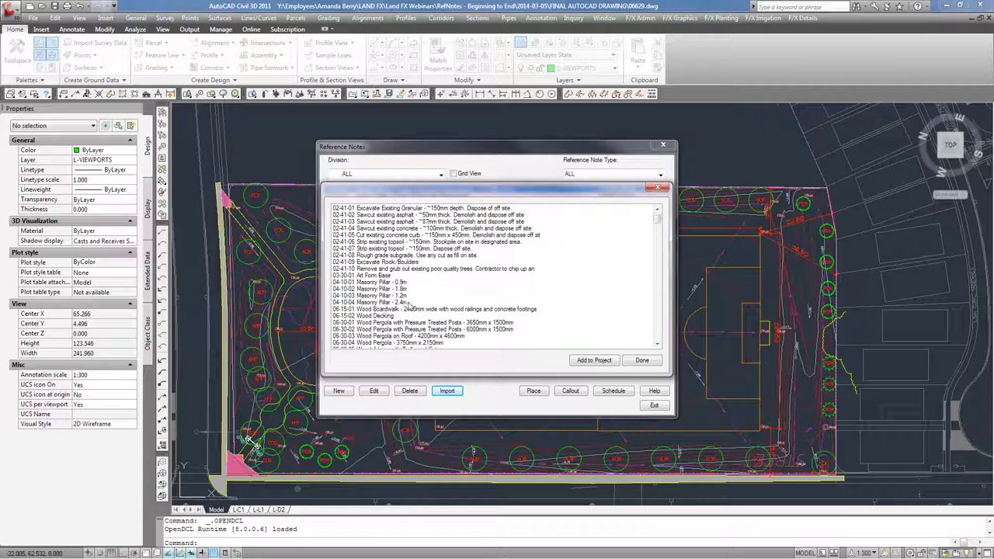
pyautogui.scroll(-1, 409, 305)
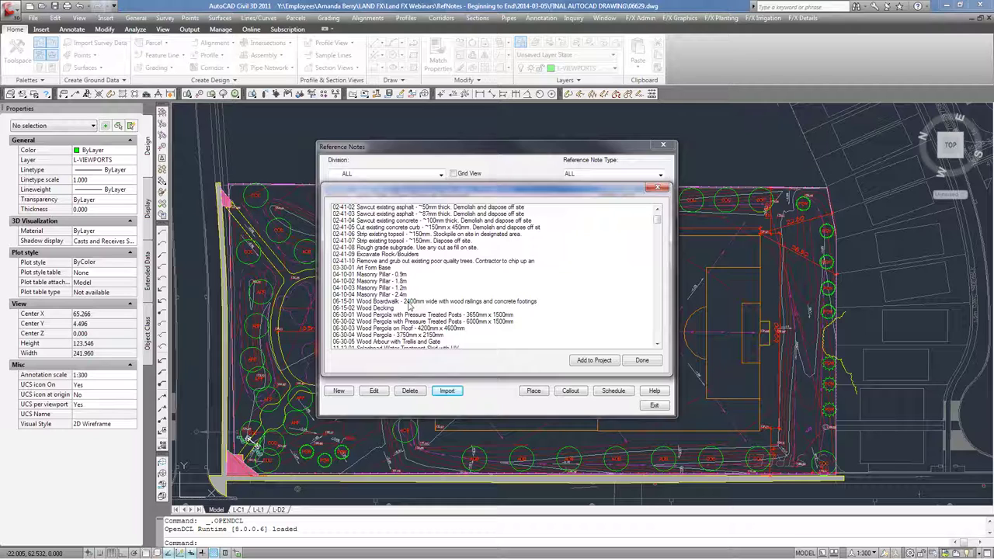
pyautogui.scroll(-6, 409, 306)
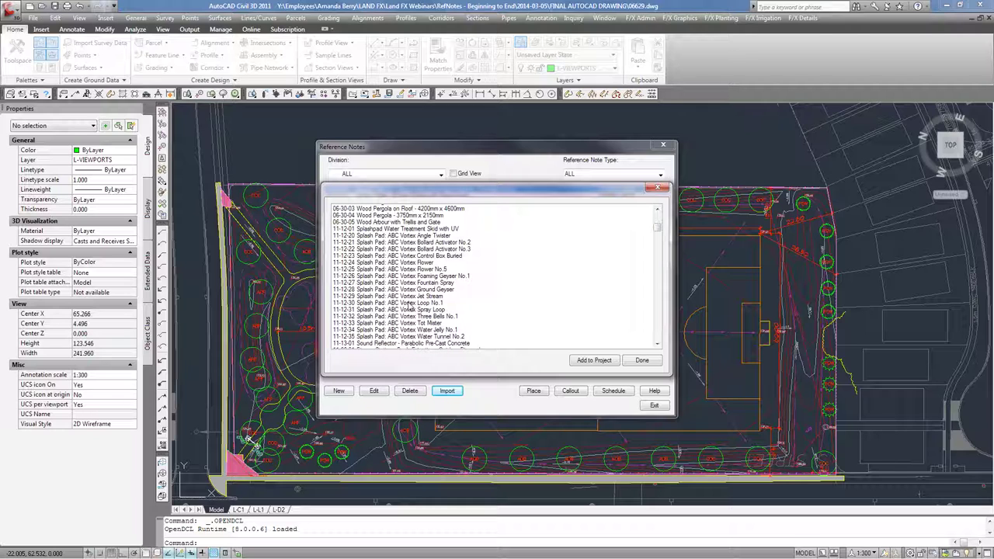
pyautogui.scroll(-6, 410, 306)
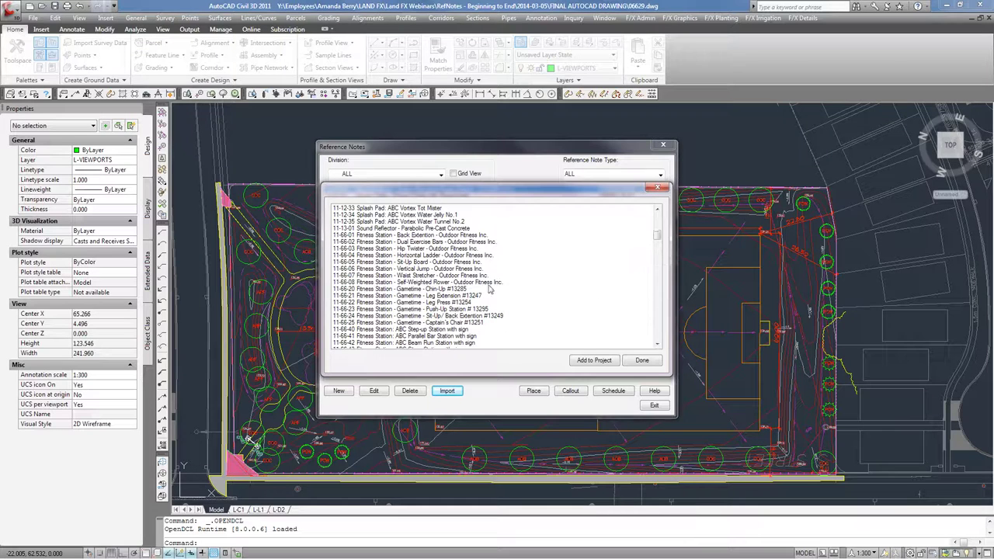
pyautogui.scroll(-1, 489, 290)
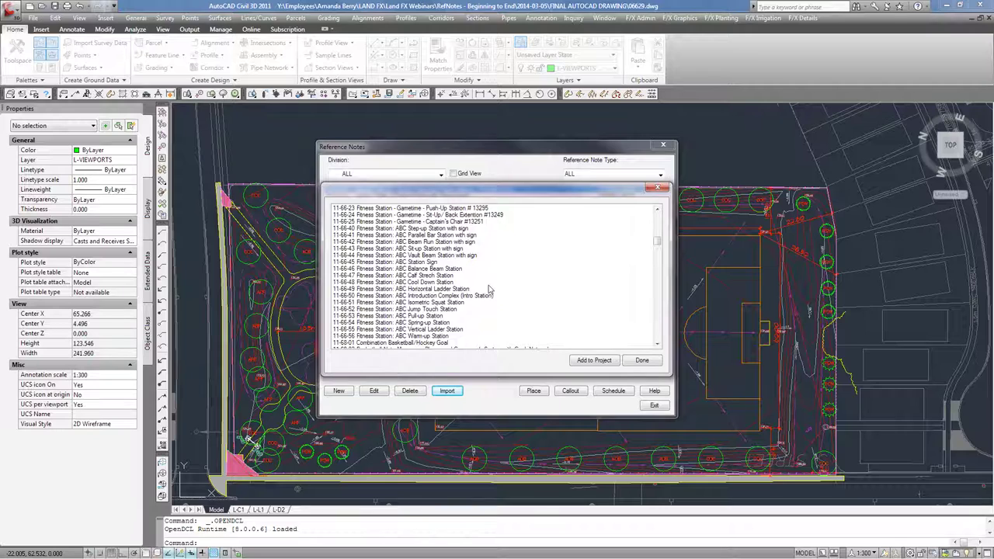
pyautogui.scroll(-6, 489, 290)
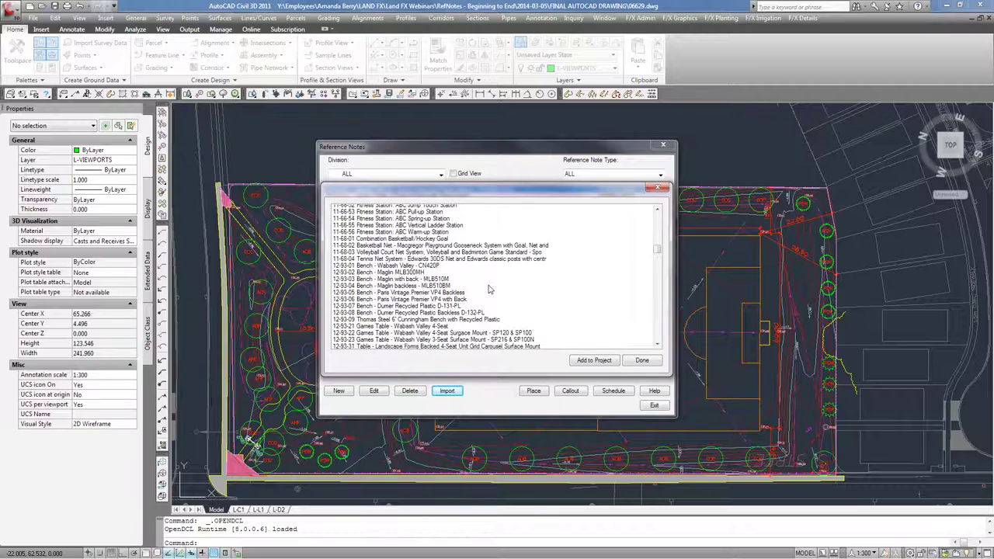
pyautogui.click(642, 361)
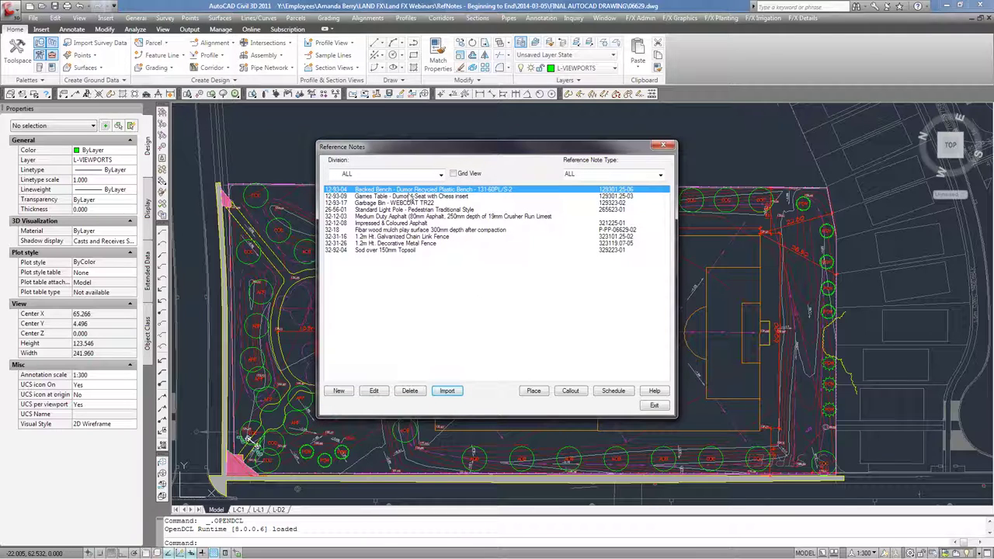
# Open the Backed Bench - Dumor Recycled Plastic Bench note to review its settings and detail, and cancel without changes
pyautogui.click(365, 190)
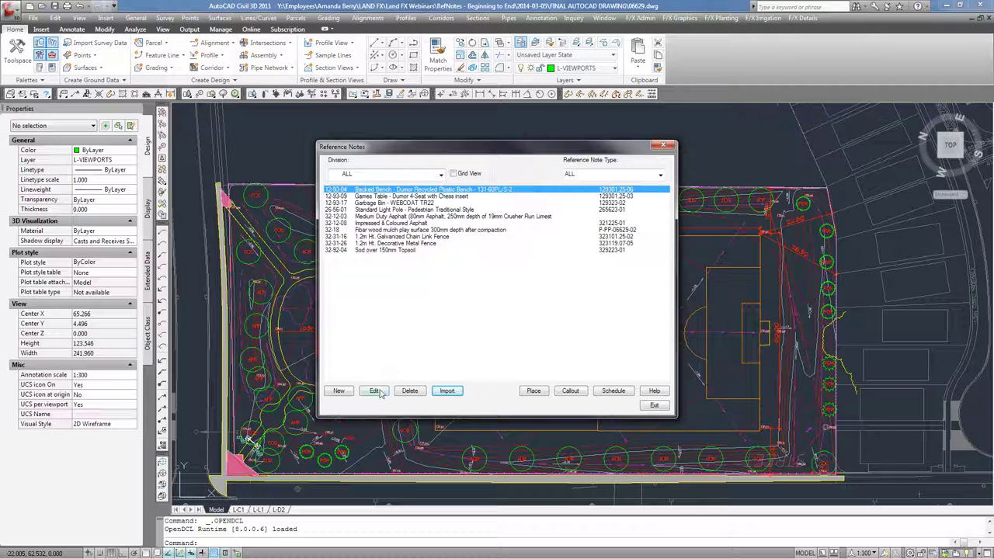
pyautogui.click(376, 391)
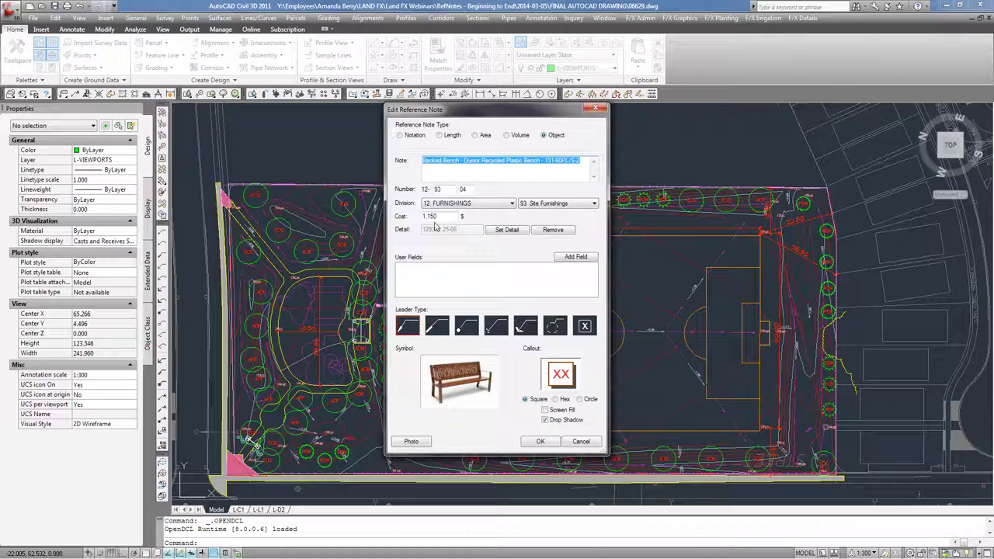
pyautogui.click(500, 233)
pyautogui.click(590, 443)
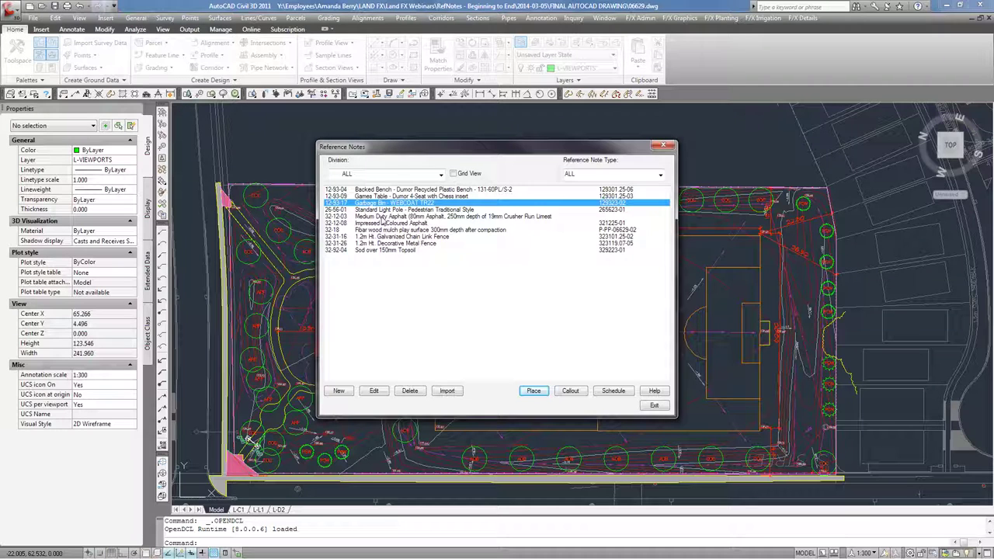
pyautogui.click(382, 217)
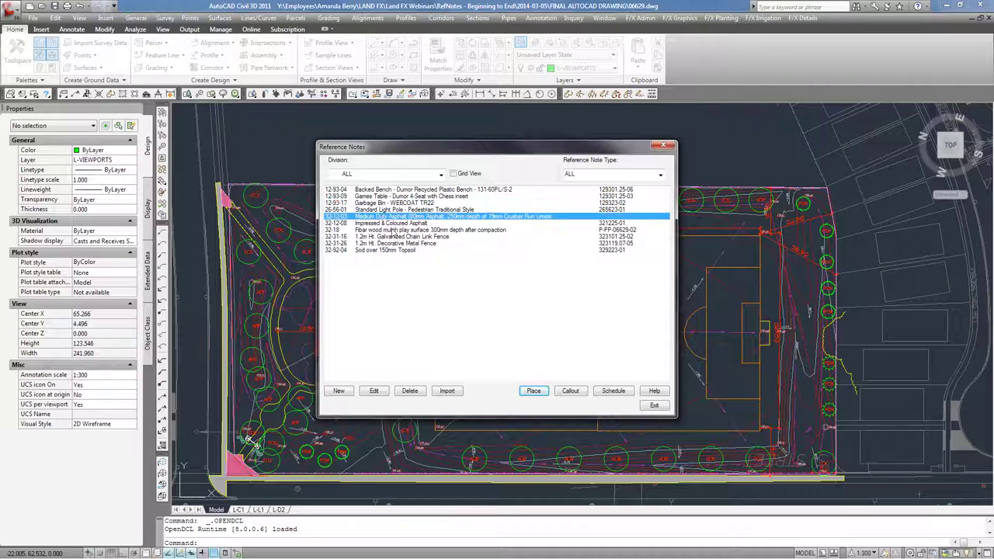
pyautogui.click(534, 391)
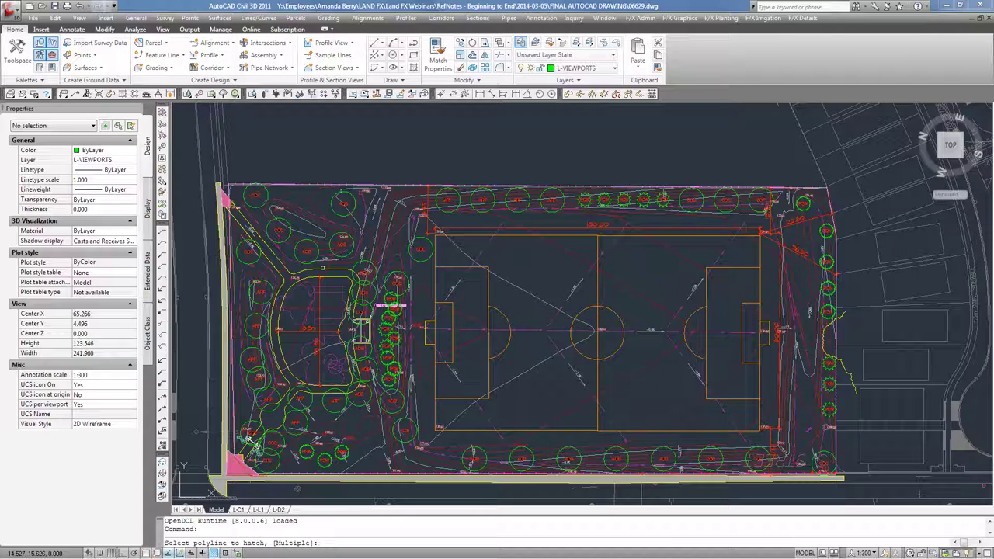
pyautogui.press('Return')
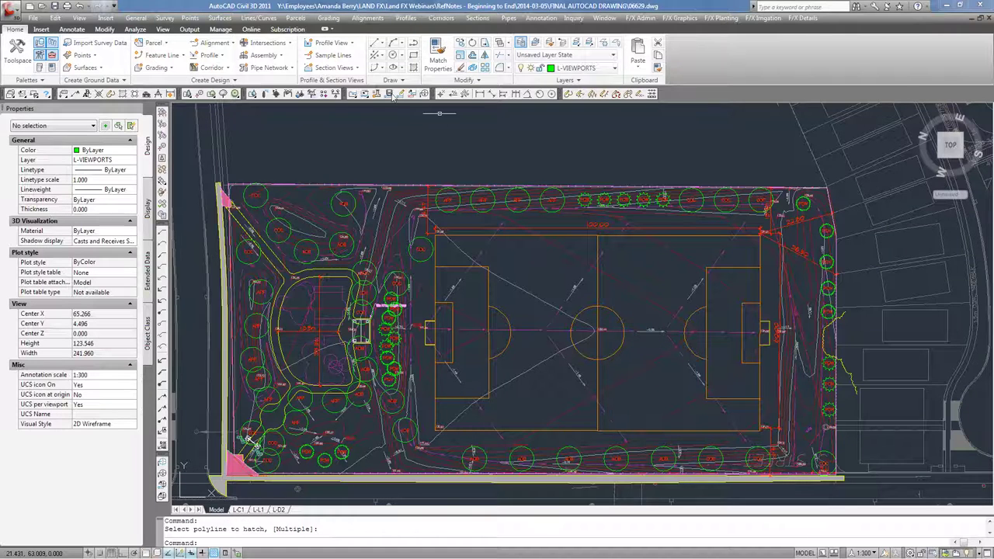
# Place the Fibar wood mulch play surface note as a hatch inside the playground outline and finish placing it
pyautogui.click(64, 94)
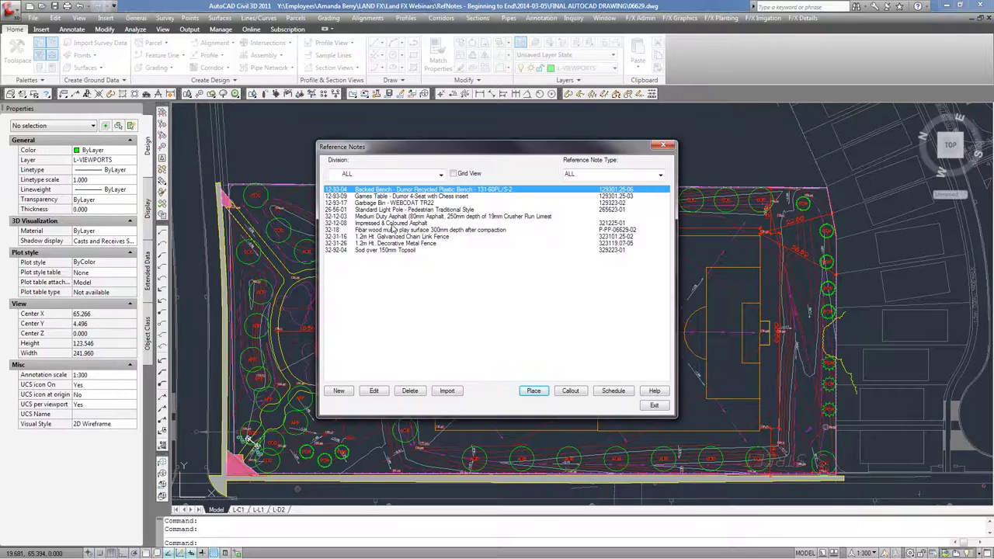
pyautogui.click(395, 231)
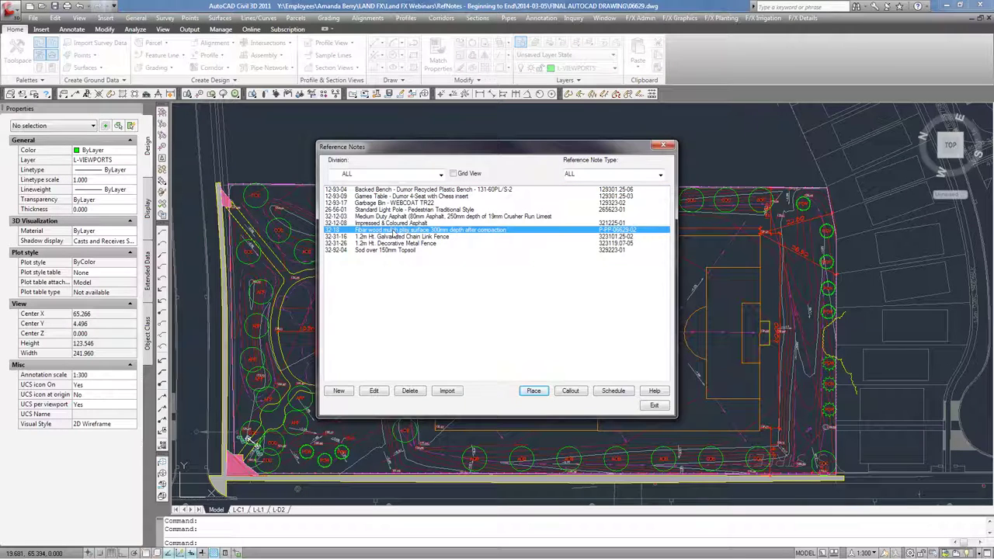
pyautogui.click(534, 391)
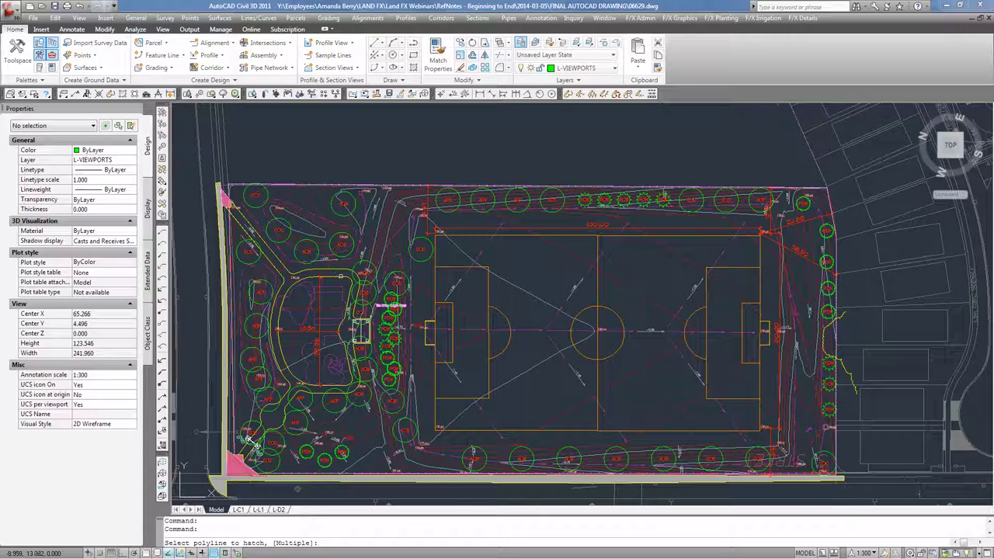
pyautogui.click(342, 282)
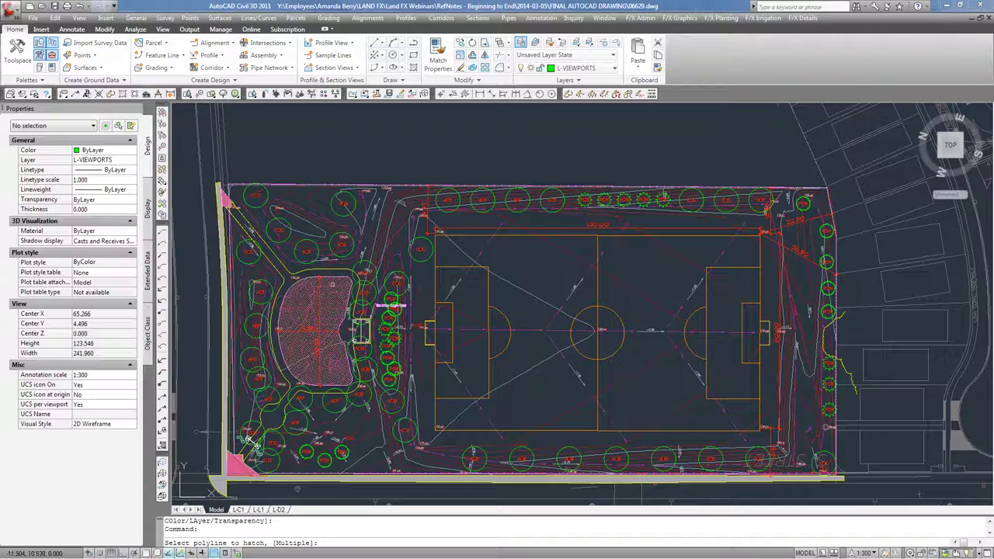
pyautogui.scroll(2, 333, 284)
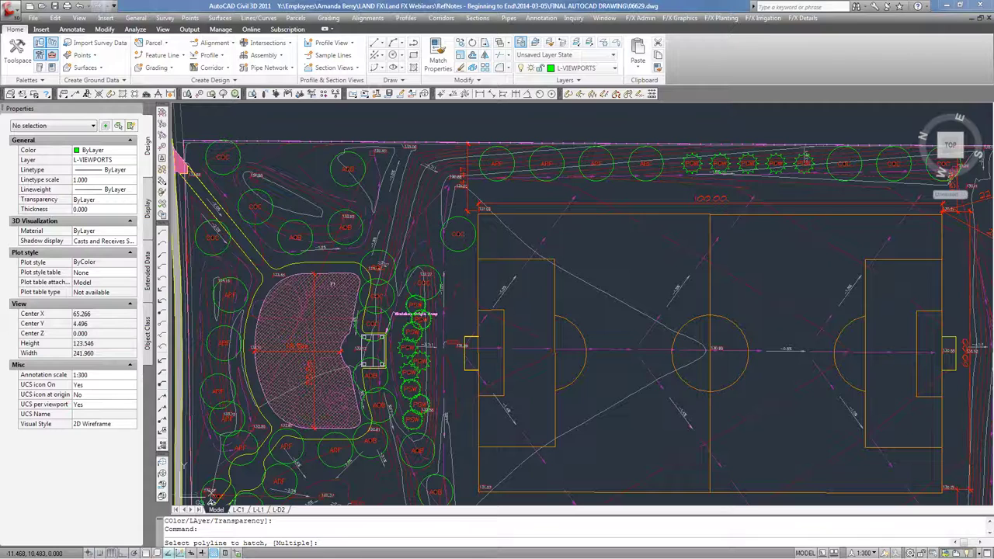
pyautogui.scroll(1, 333, 284)
pyautogui.press('Return')
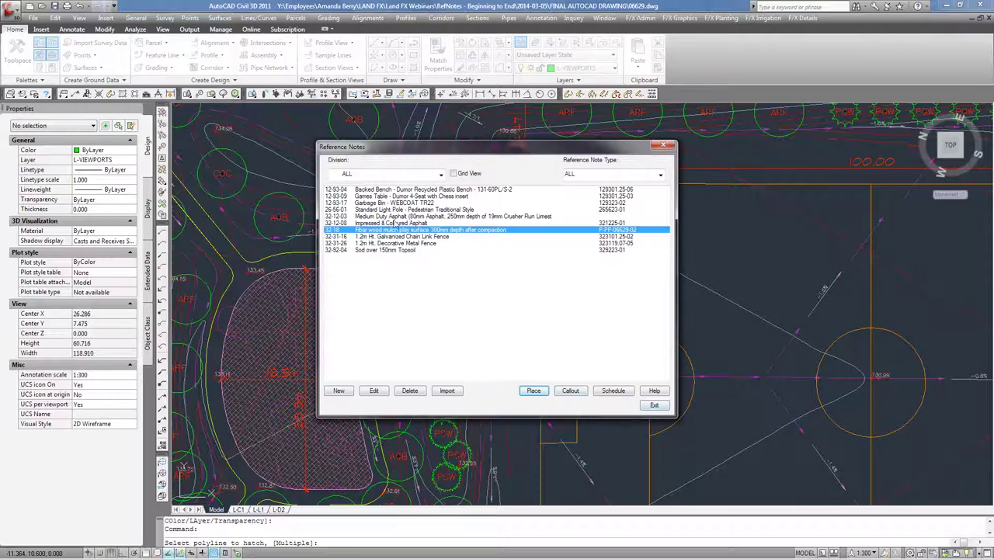
# Place the Medium Duty Asphalt note as a hatch on the pathway polyline around the playground and finish placing it
pyautogui.click(387, 217)
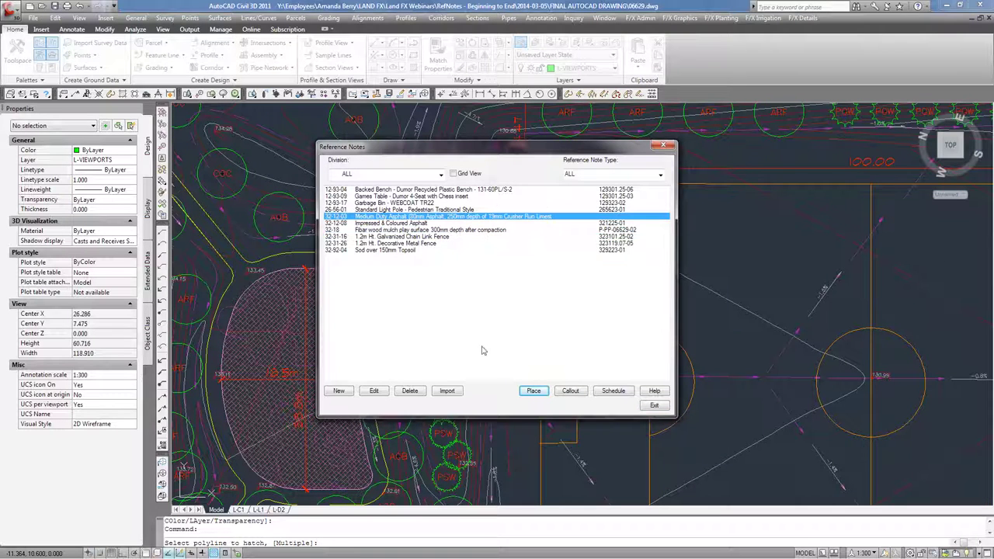
pyautogui.click(535, 393)
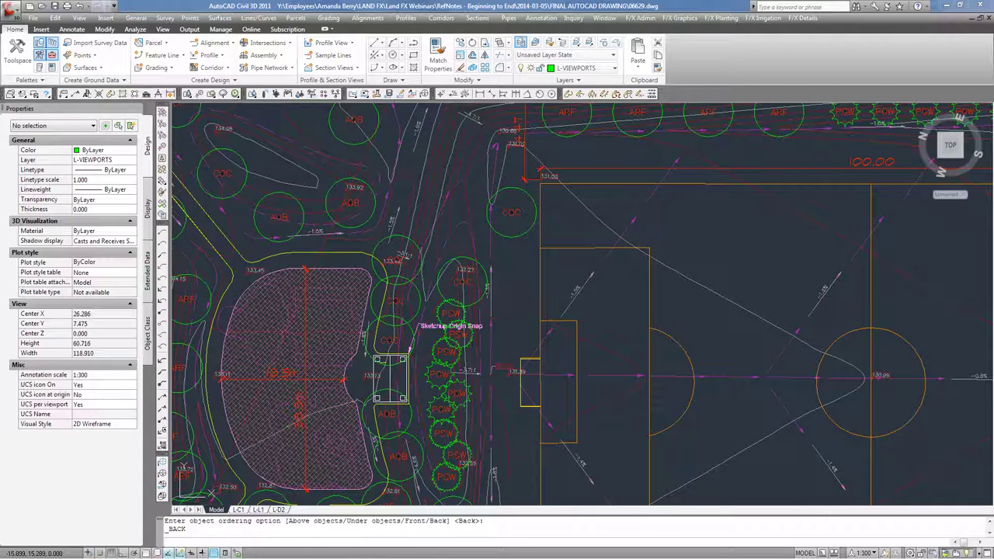
pyautogui.click(384, 346)
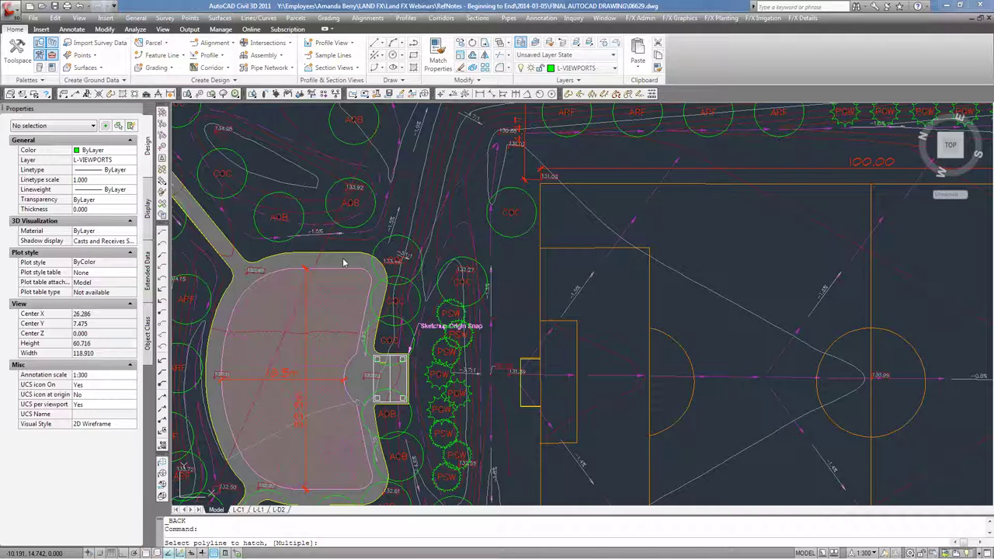
pyautogui.press('Return')
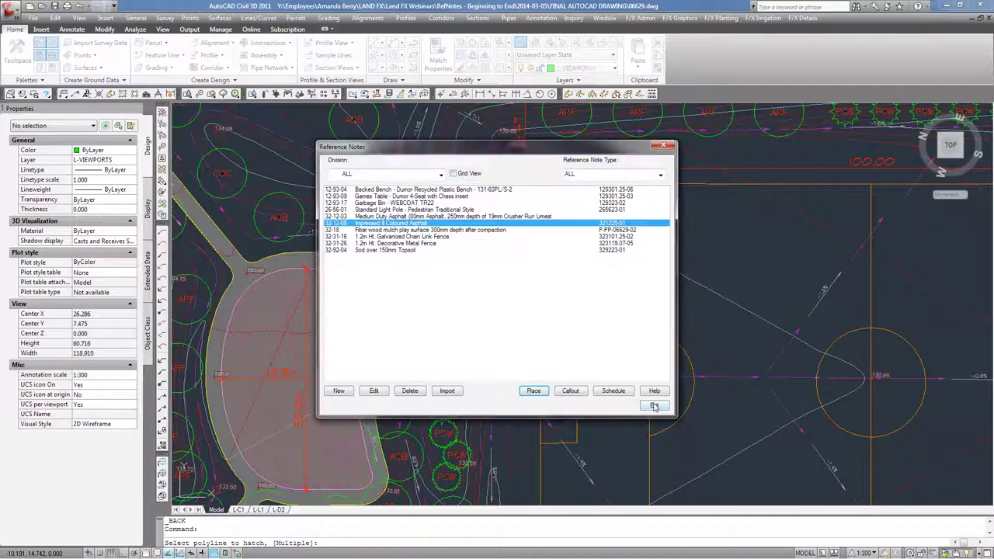
# Add the playground outline as a boundary of the pathway's asphalt hatch so the playground area is excluded from it
pyautogui.click(654, 405)
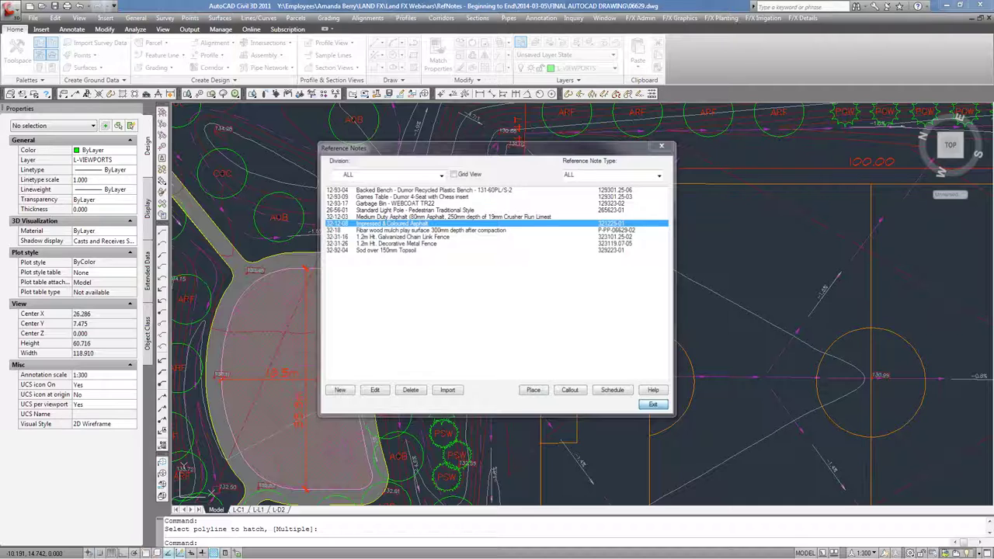
pyautogui.click(327, 260)
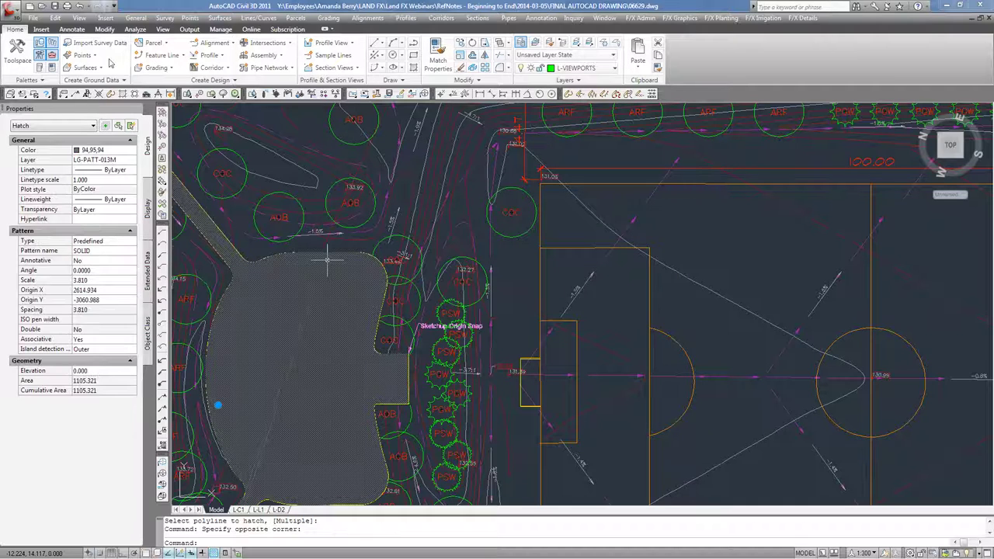
pyautogui.doubleClick(327, 260)
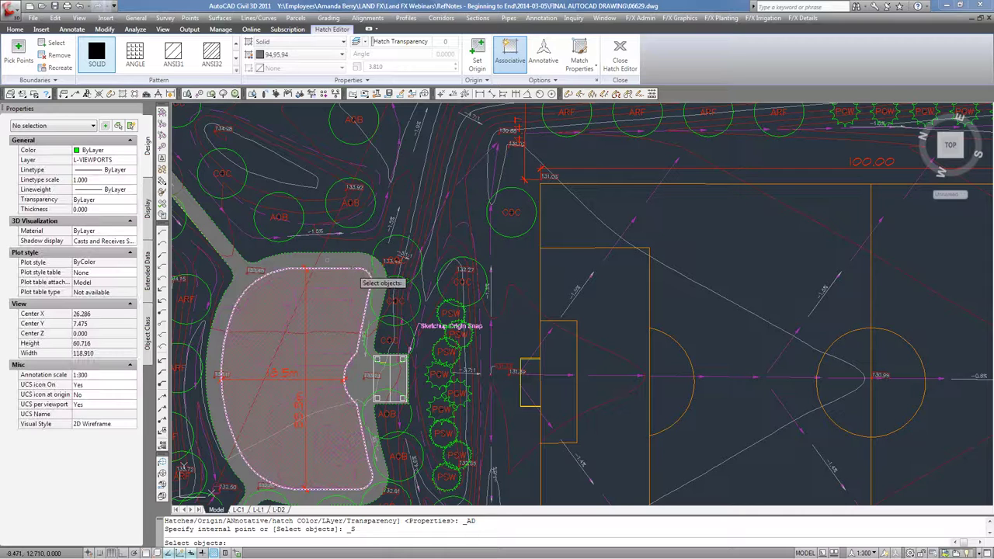
pyautogui.click(361, 275)
pyautogui.press('Return')
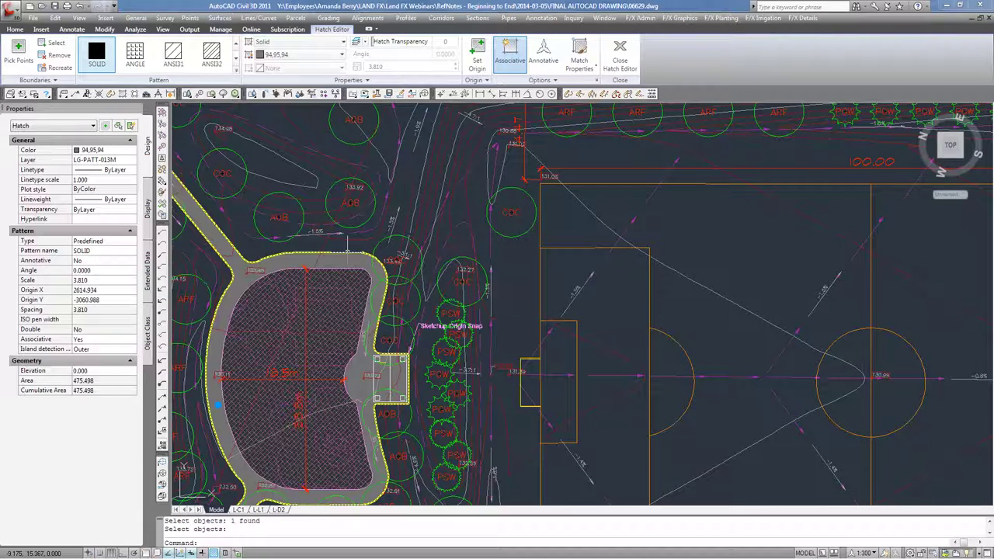
pyautogui.scroll(-2, 347, 251)
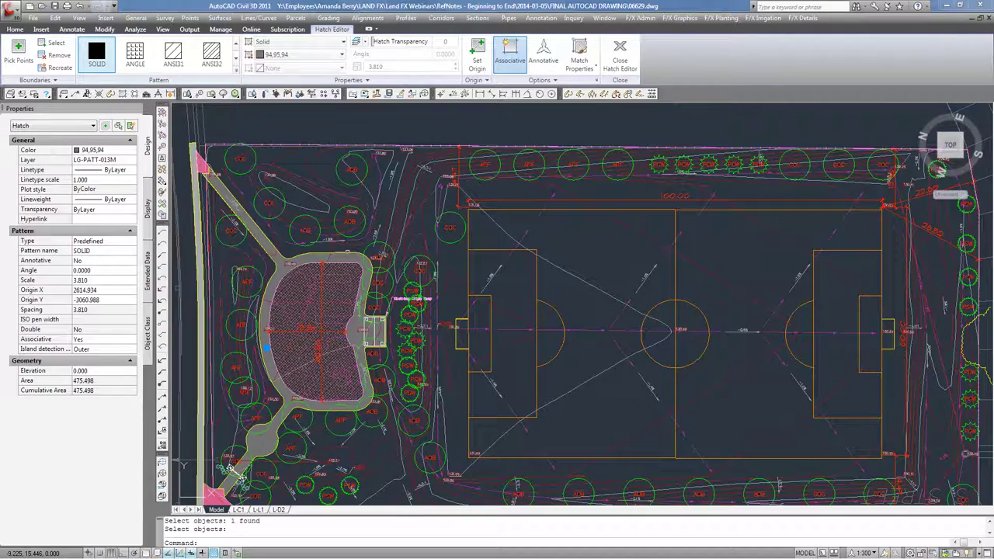
pyautogui.moveTo(231, 470); pyautogui.dragTo(265, 457, button='middle')
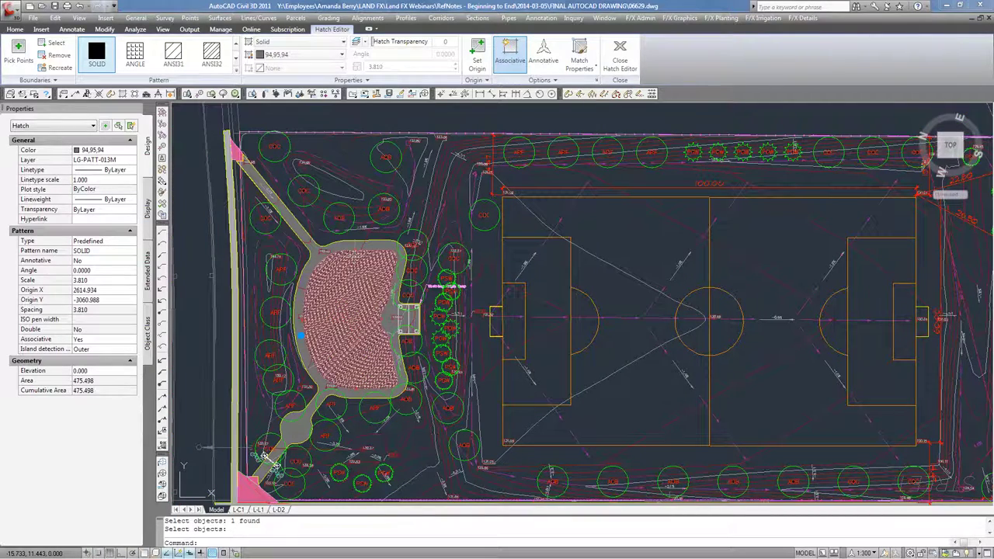
pyautogui.scroll(1, 354, 249)
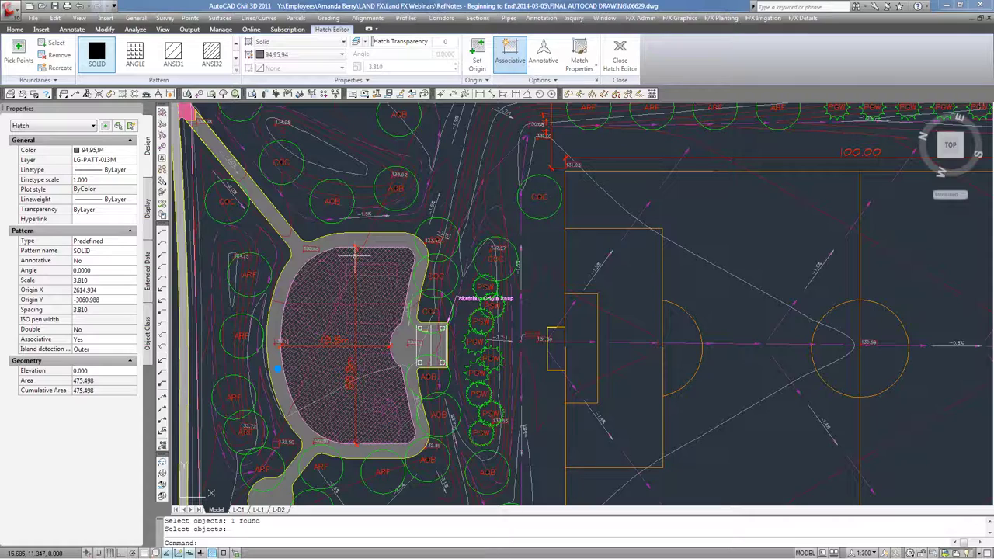
pyautogui.scroll(1, 354, 251)
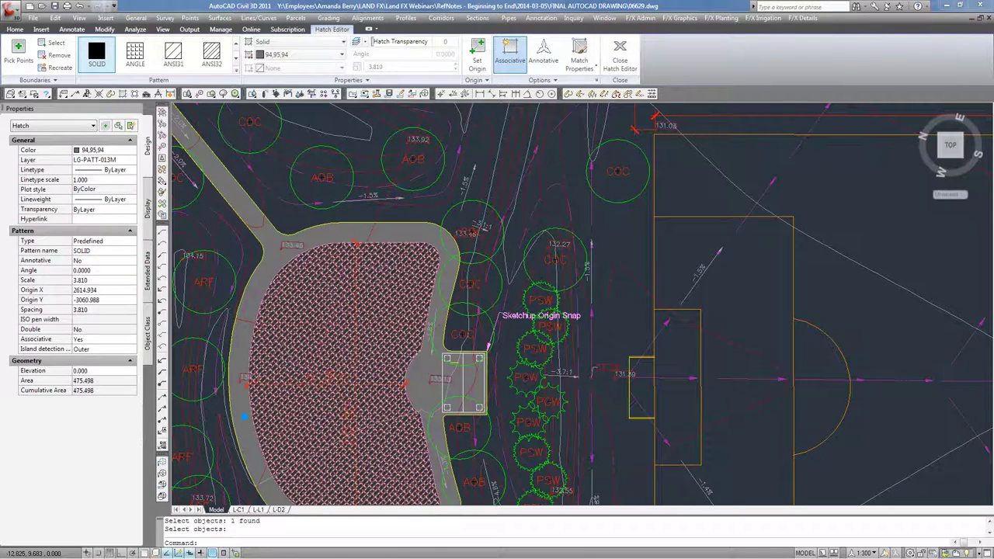
pyautogui.scroll(-3, 378, 268)
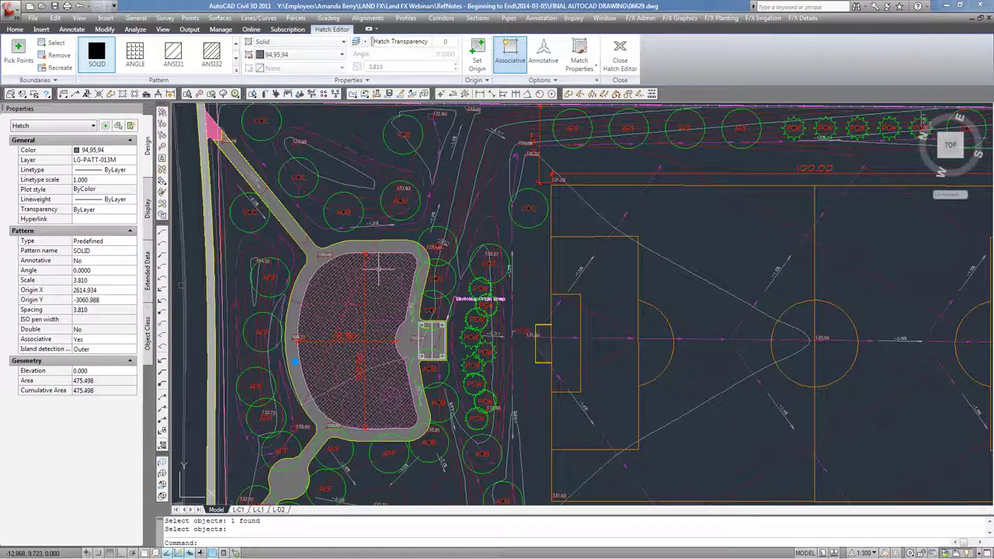
pyautogui.moveTo(379, 267); pyautogui.dragTo(348, 262, button='middle')
pyautogui.press('Escape')
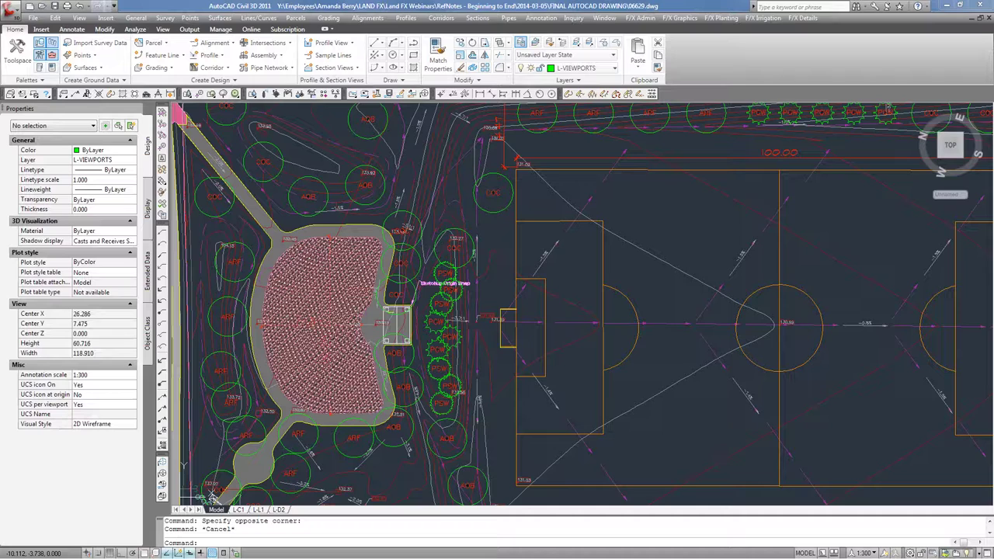
# Match the properties of the pathway outline onto the playground outline
pyautogui.moveTo(369, 308); pyautogui.dragTo(373, 303, button='middle')
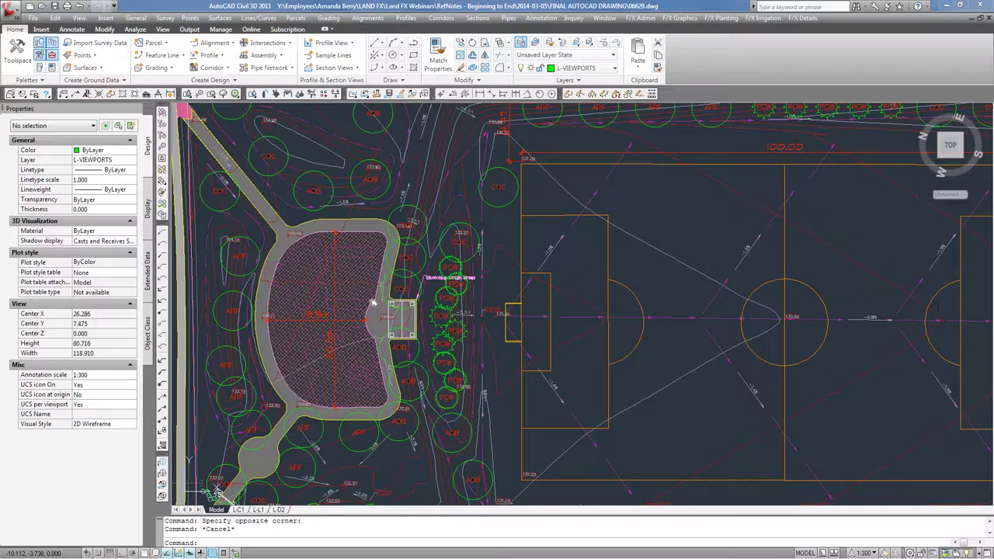
pyautogui.click(438, 59)
pyautogui.moveTo(379, 224); pyautogui.dragTo(390, 205, button='middle')
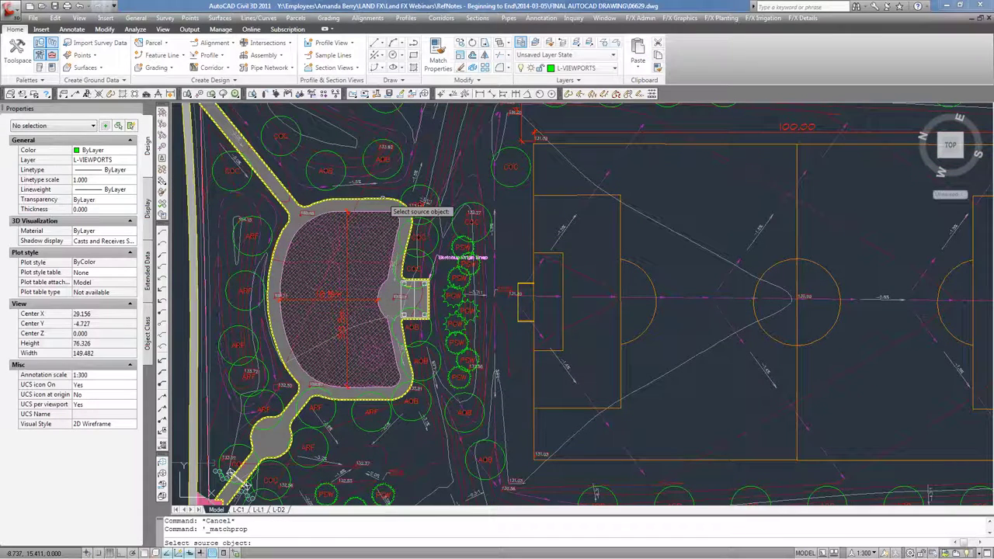
pyautogui.click(390, 206)
pyautogui.click(349, 266)
pyautogui.press('Return')
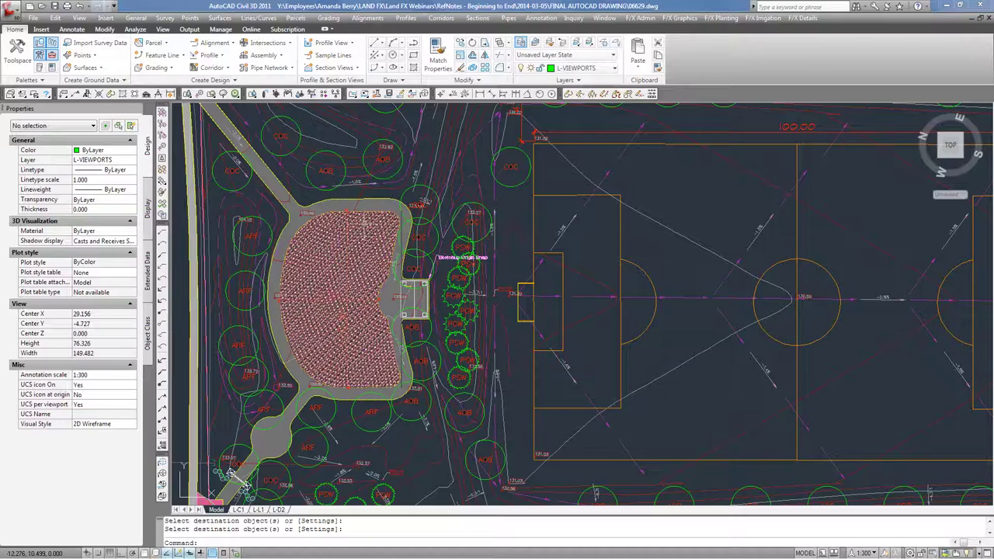
# Place the Games Table - Dumor 4-Seat with Chess insert note on the rounded paved area beside the shelter and finish placing
pyautogui.scroll(3, 361, 226)
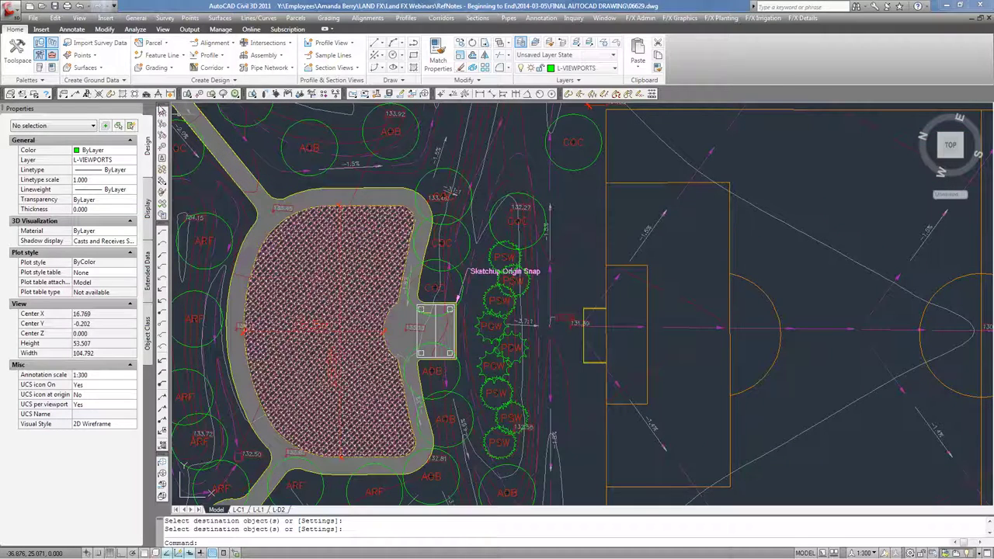
pyautogui.press('Return')
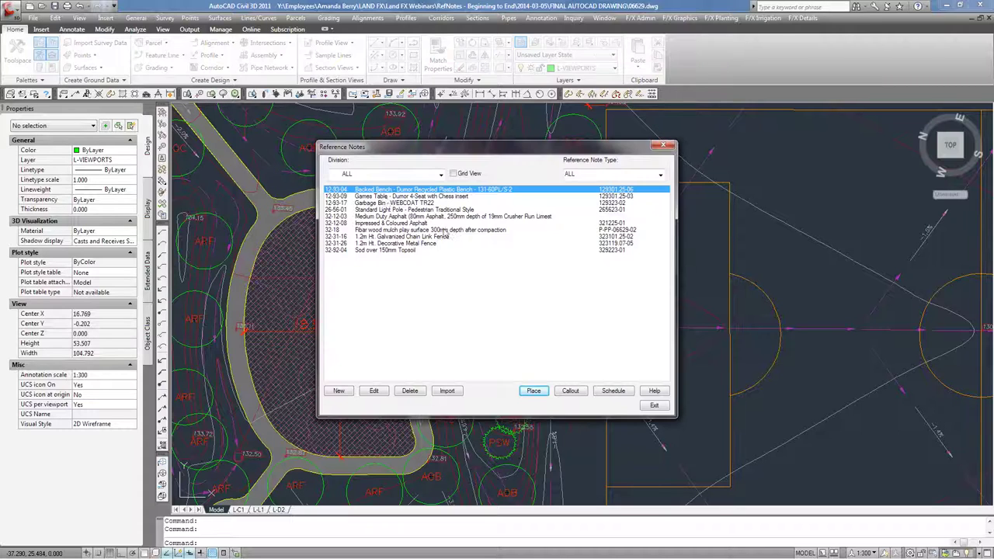
pyautogui.click(388, 199)
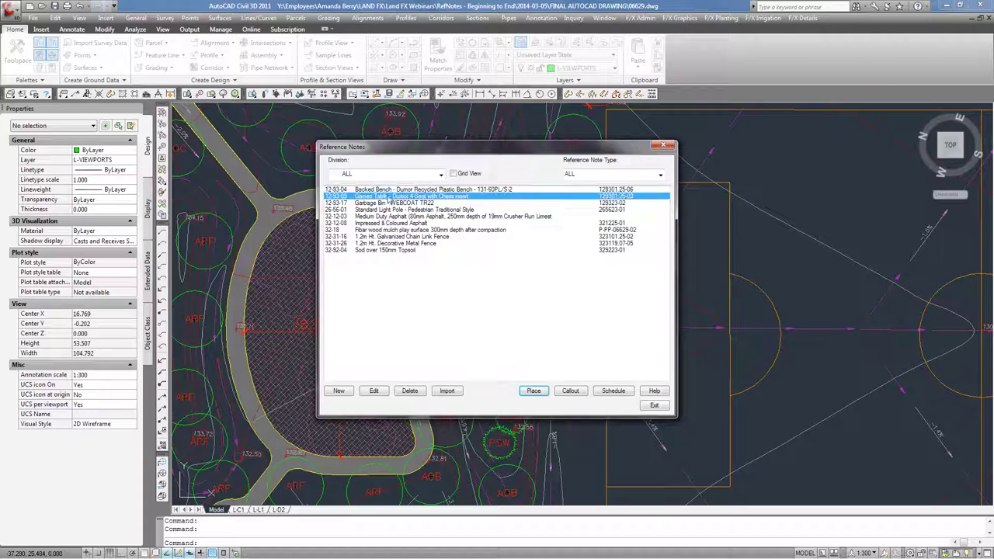
pyautogui.click(534, 391)
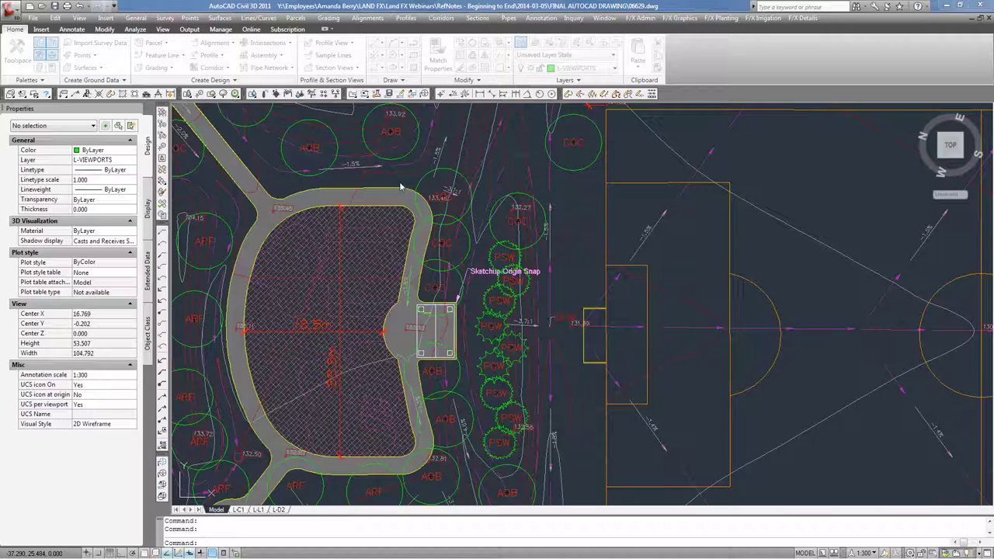
pyautogui.click(401, 186)
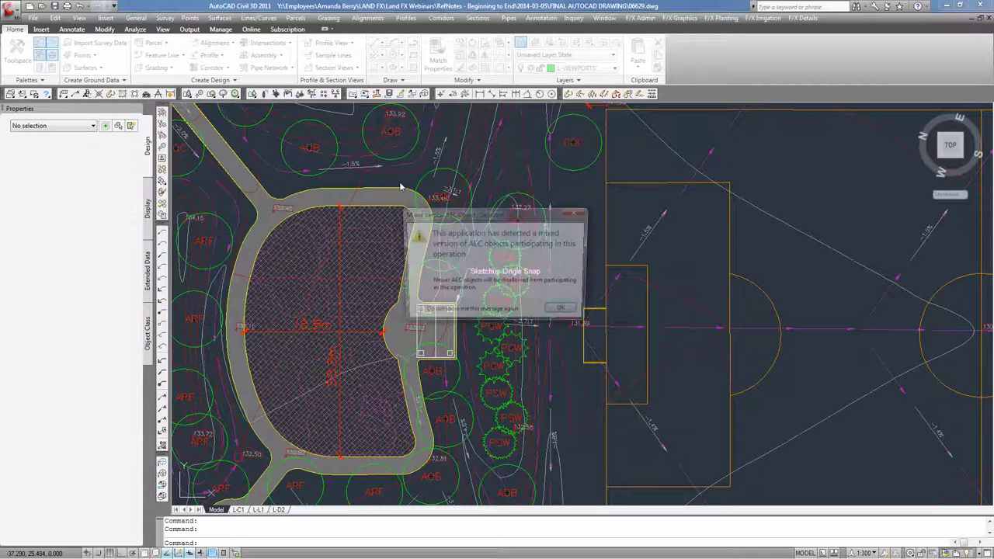
pyautogui.click(564, 311)
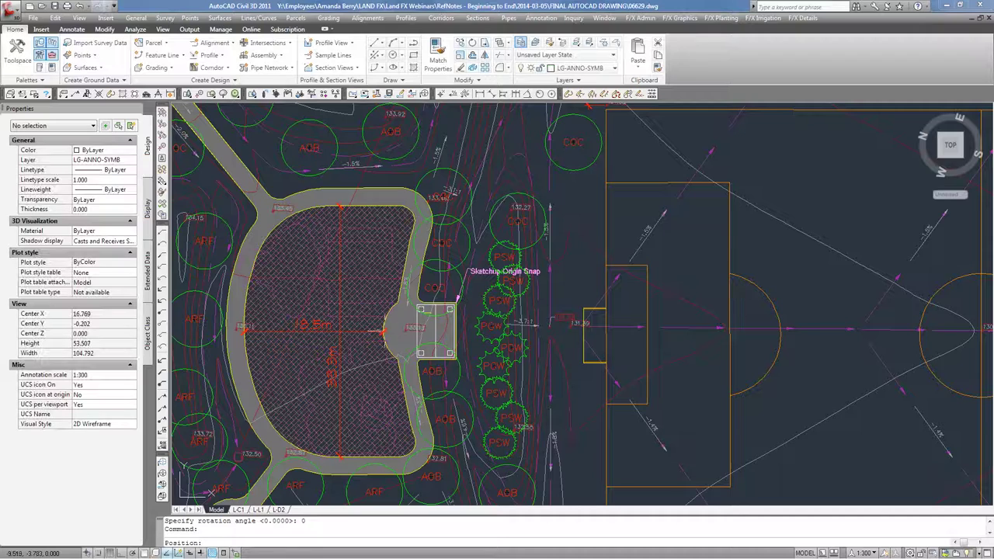
pyautogui.scroll(2, 383, 332)
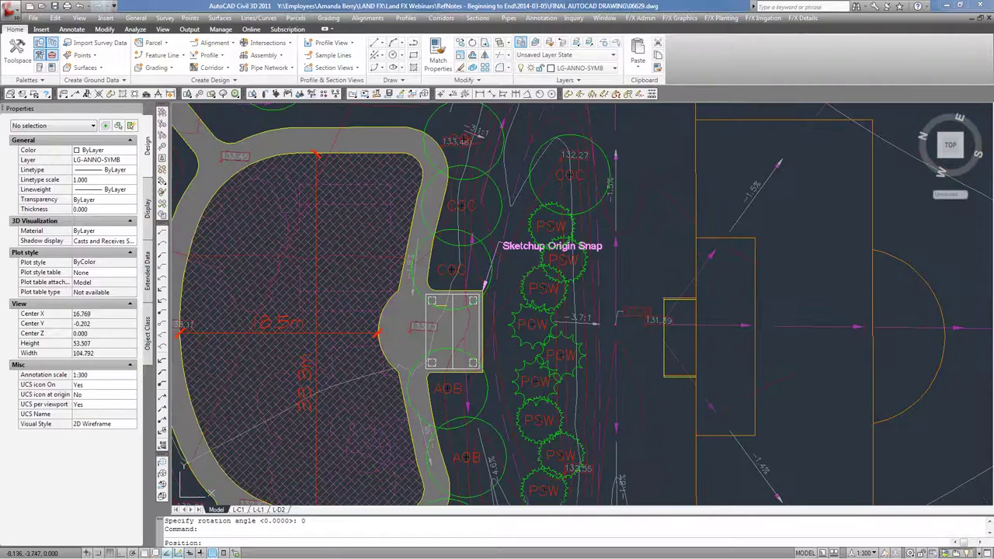
pyautogui.scroll(5, 387, 331)
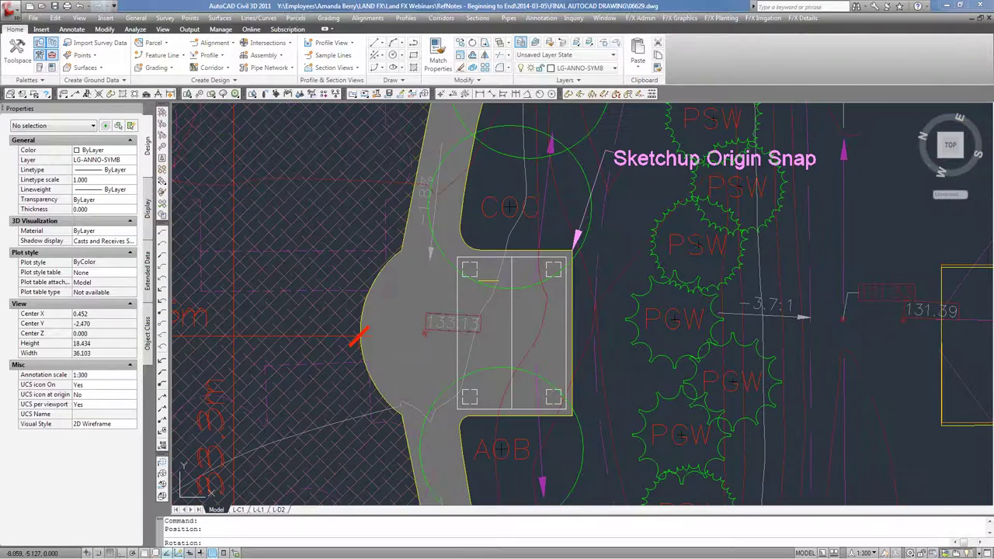
pyautogui.click(412, 354)
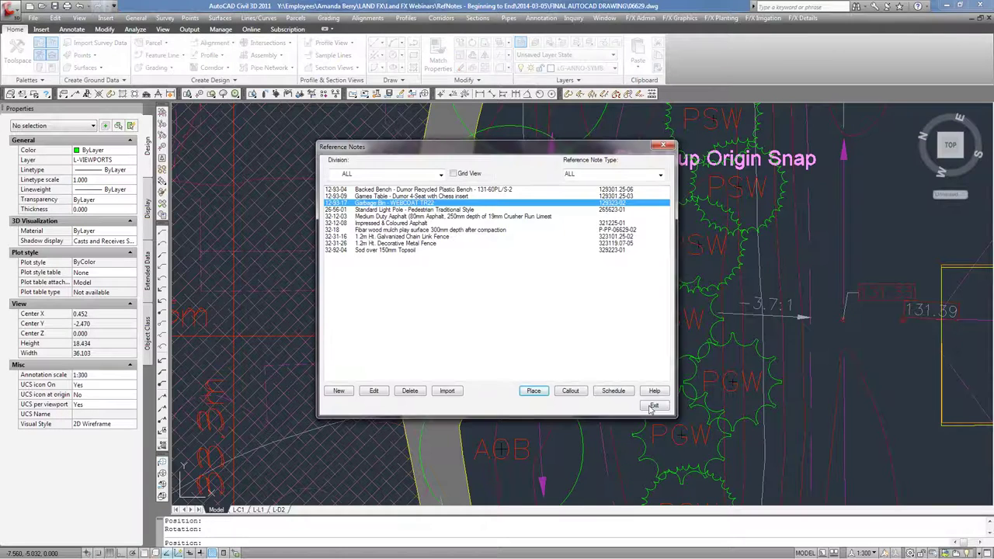
pyautogui.click(653, 407)
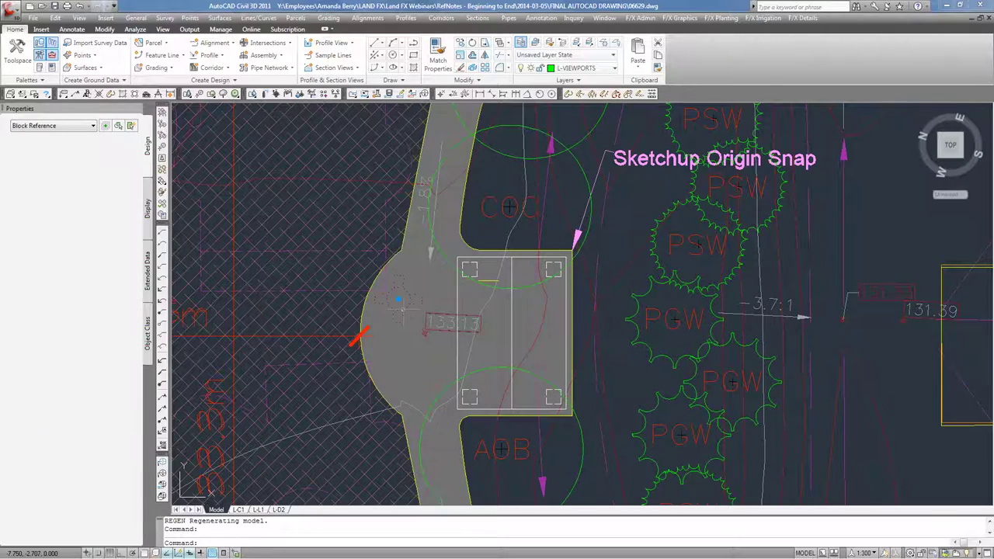
# Copy the games table symbol straight down to the lower part of the rounded paved area
pyautogui.write('co')
pyautogui.press('Return')
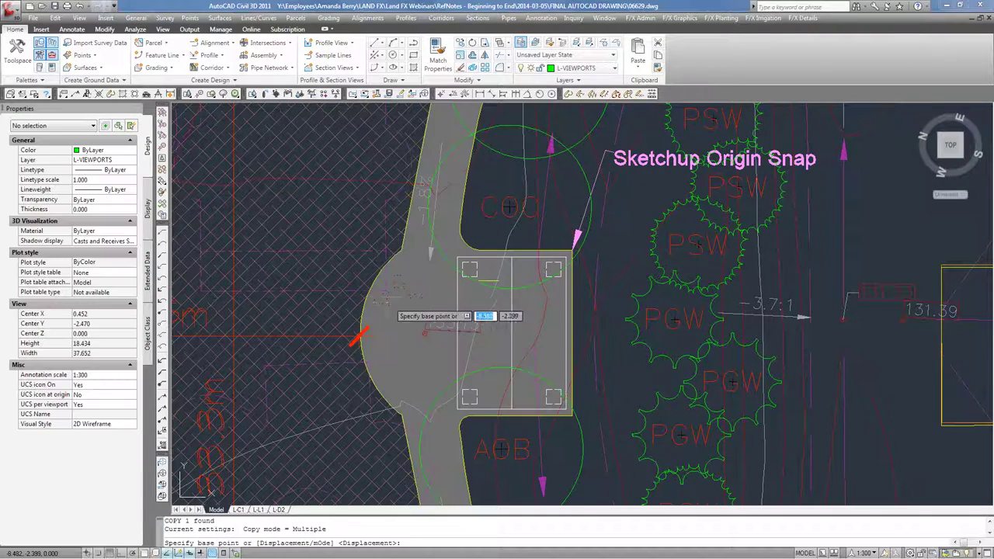
pyautogui.click(395, 301)
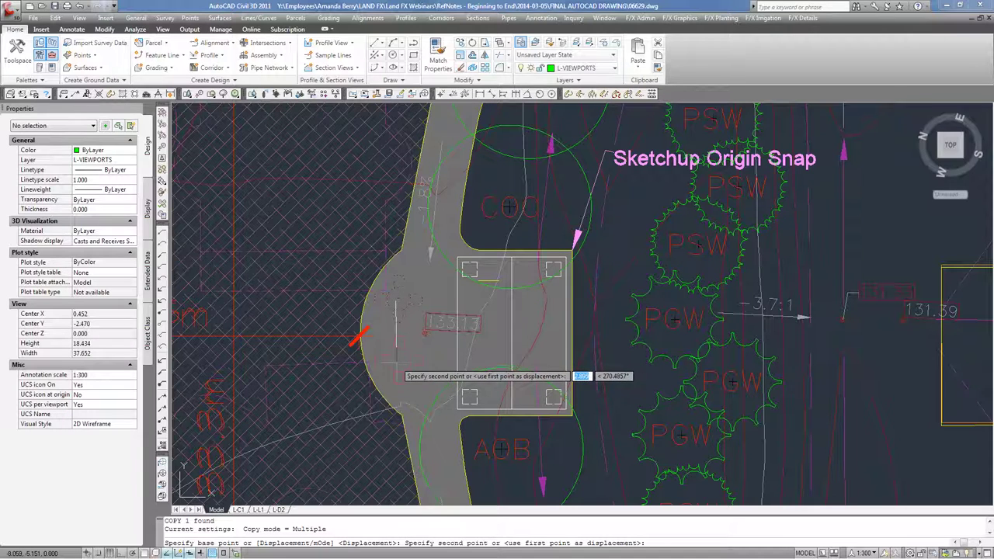
pyautogui.click(396, 366)
pyautogui.press('Return')
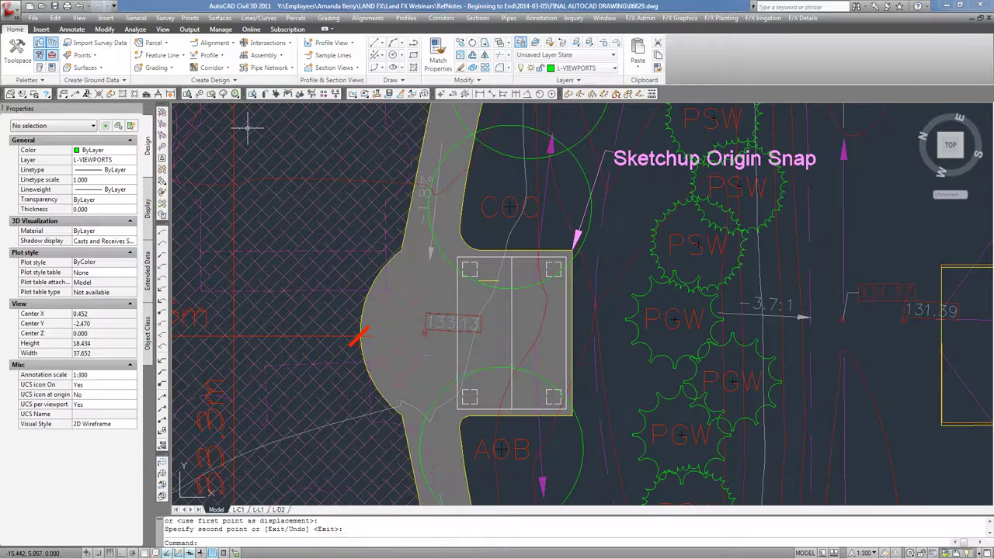
pyautogui.press('Escape')
pyautogui.press('Escape')
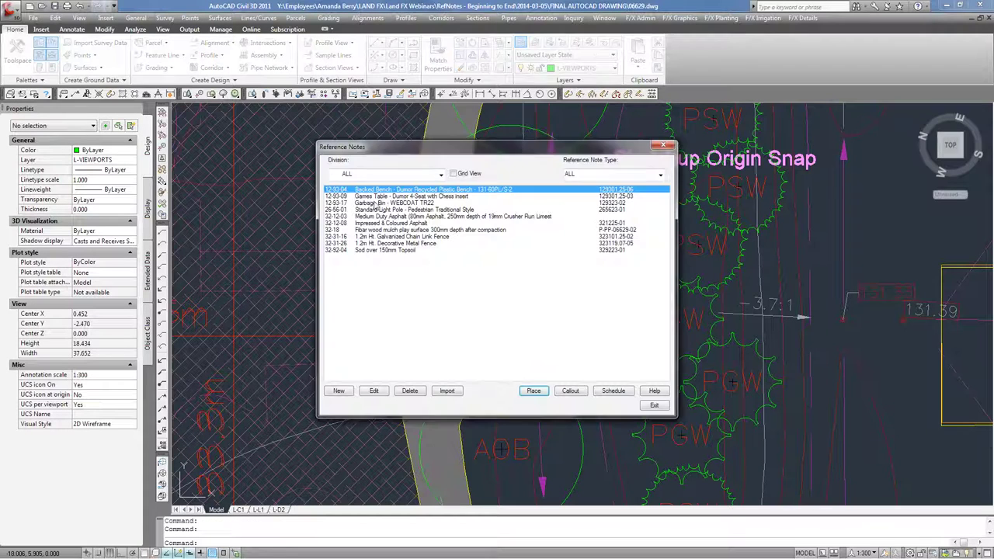
# Place the Garbage Bin - WEBCOAT TR22 note on the pathway near the upper fork of the playground loop
pyautogui.click(377, 203)
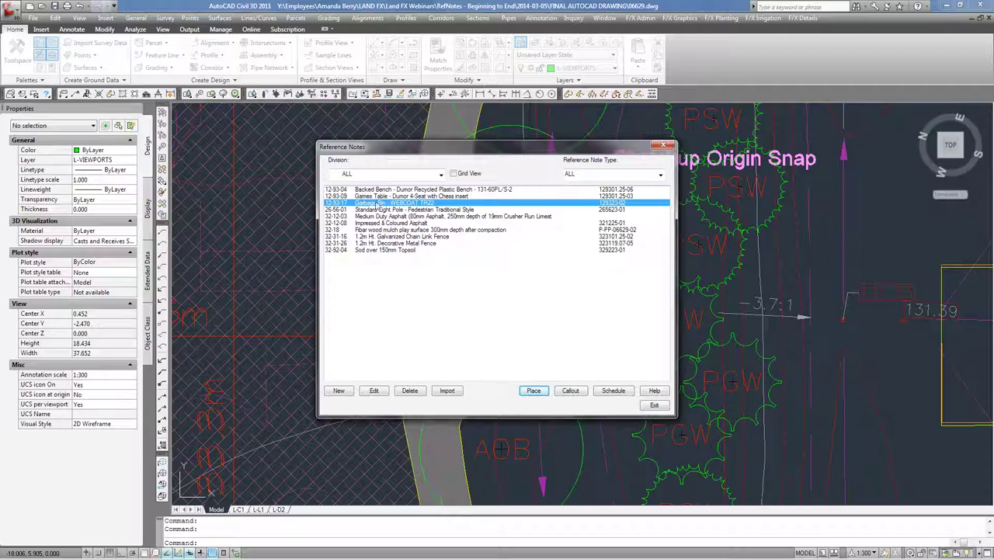
pyautogui.click(535, 390)
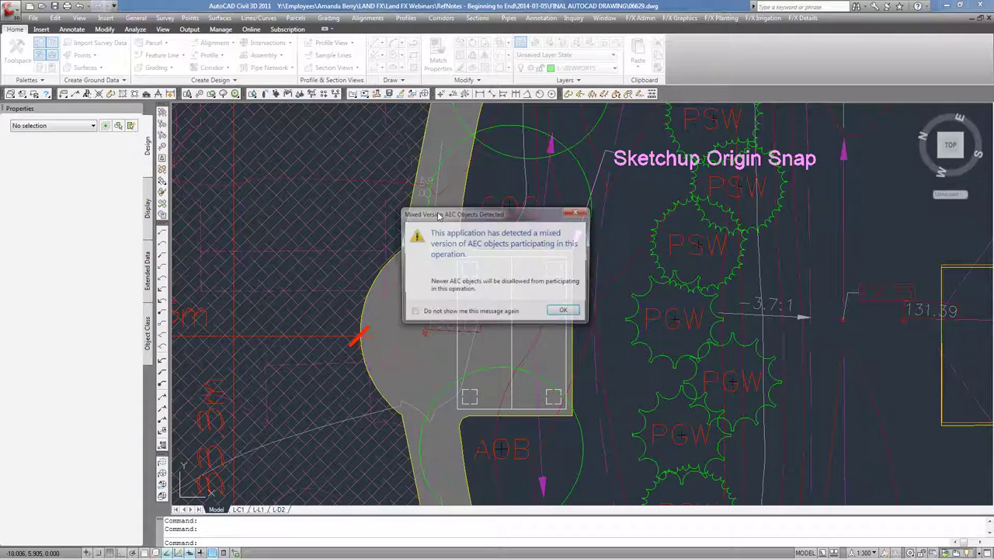
pyautogui.click(571, 312)
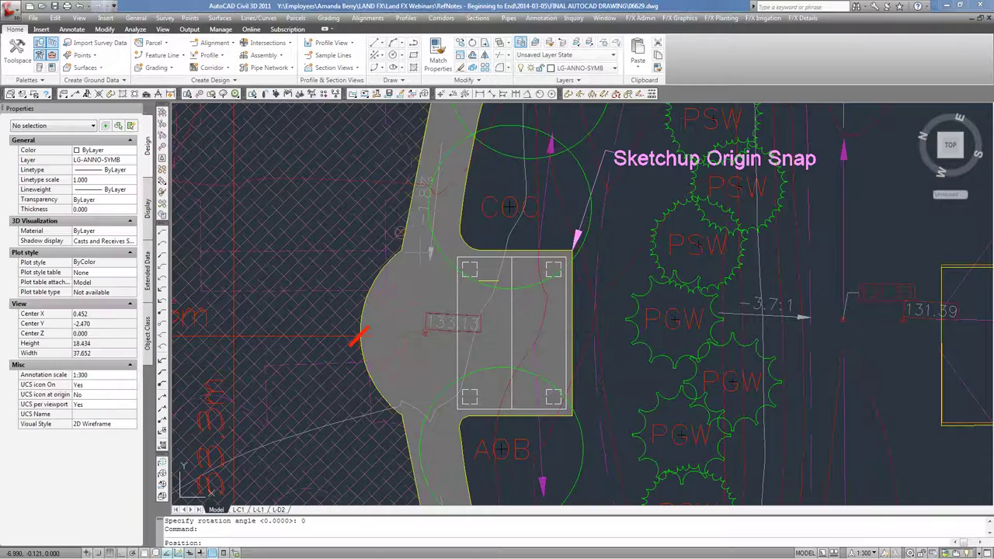
pyautogui.scroll(-4, 424, 287)
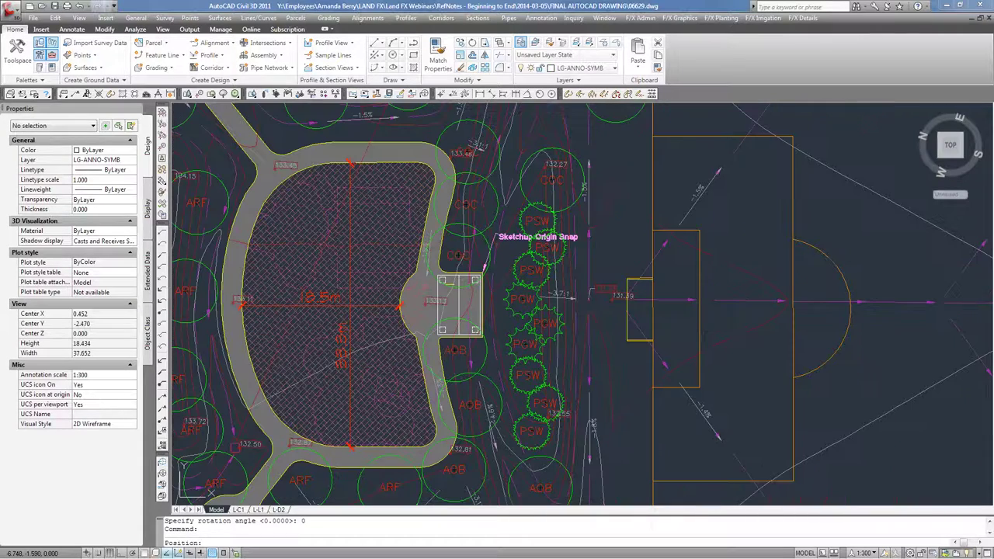
pyautogui.scroll(-10, 455, 303)
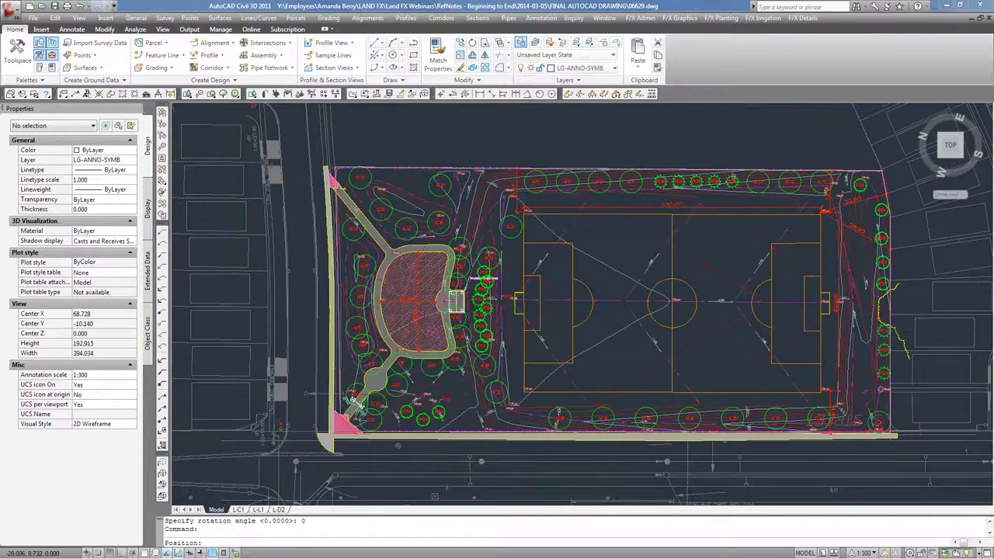
pyautogui.scroll(8, 412, 276)
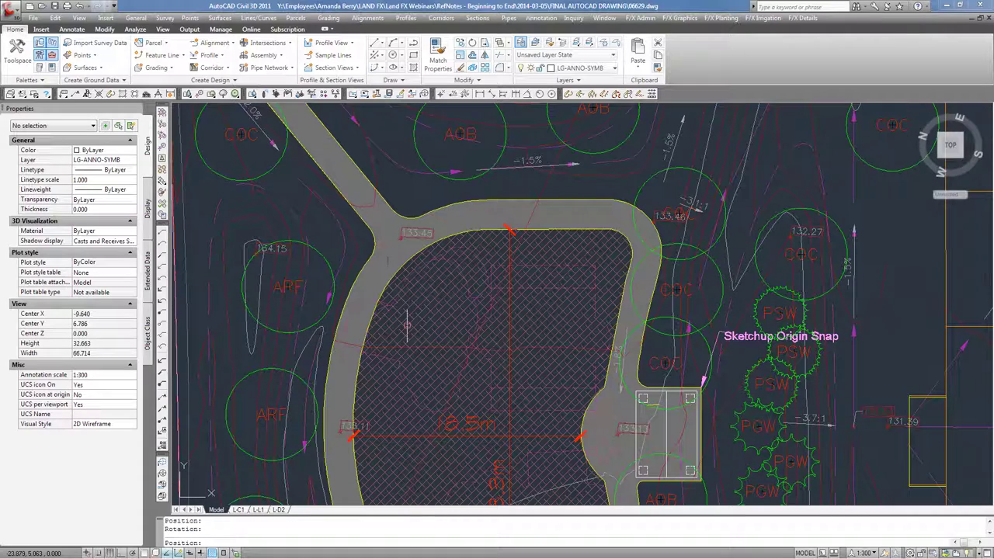
# Place another garbage bin symbol on the pathway at the lower fork of the loop and finish placing bins
pyautogui.scroll(-4, 406, 326)
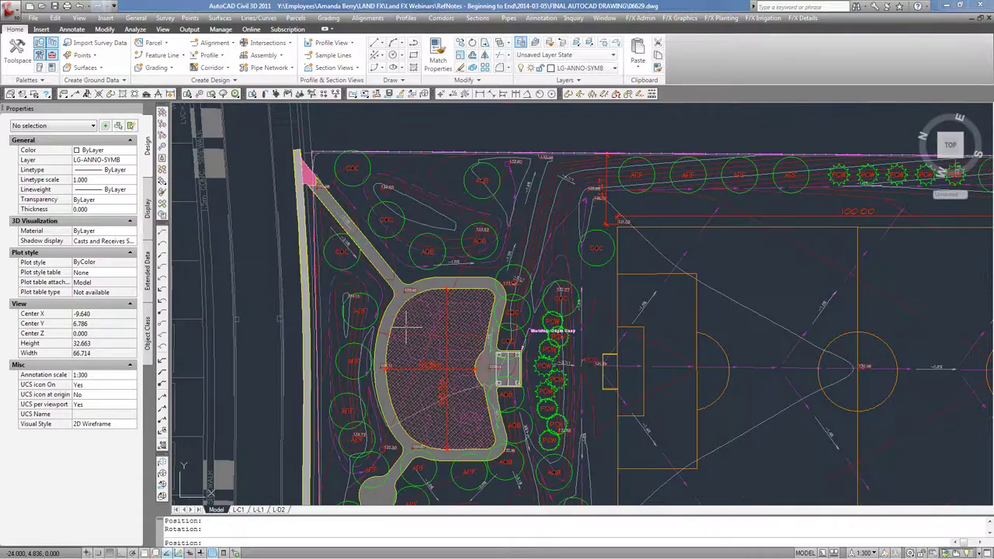
pyautogui.scroll(5, 419, 424)
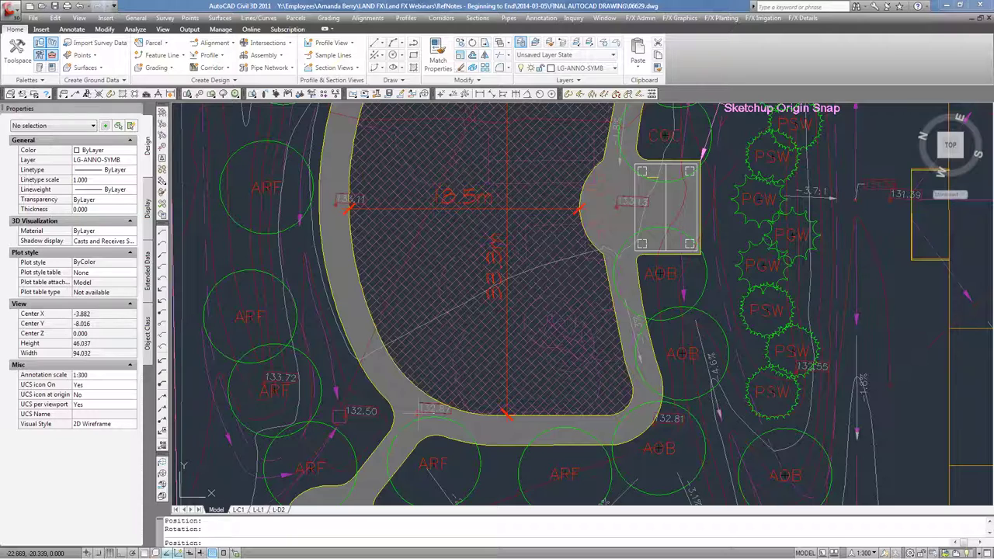
pyautogui.scroll(2, 402, 414)
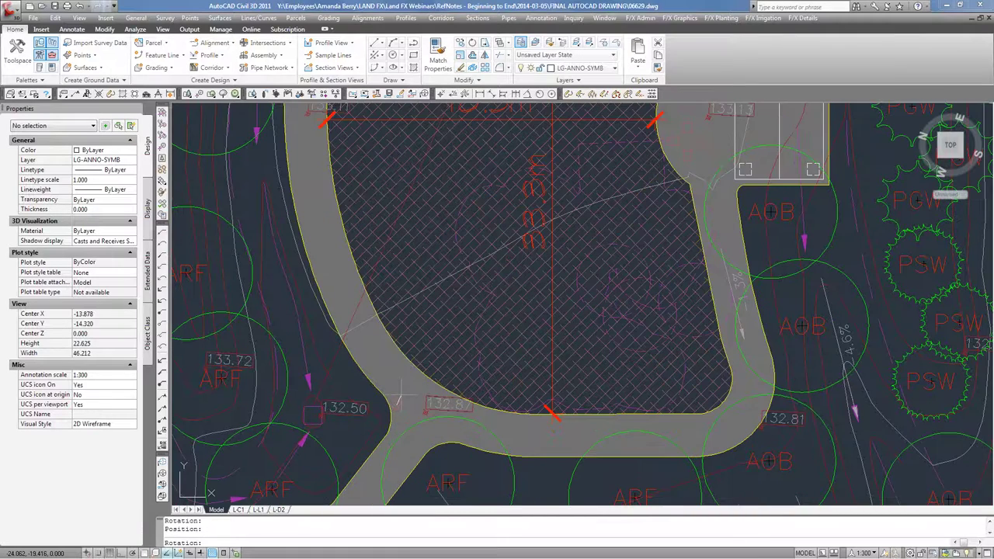
pyautogui.click(401, 396)
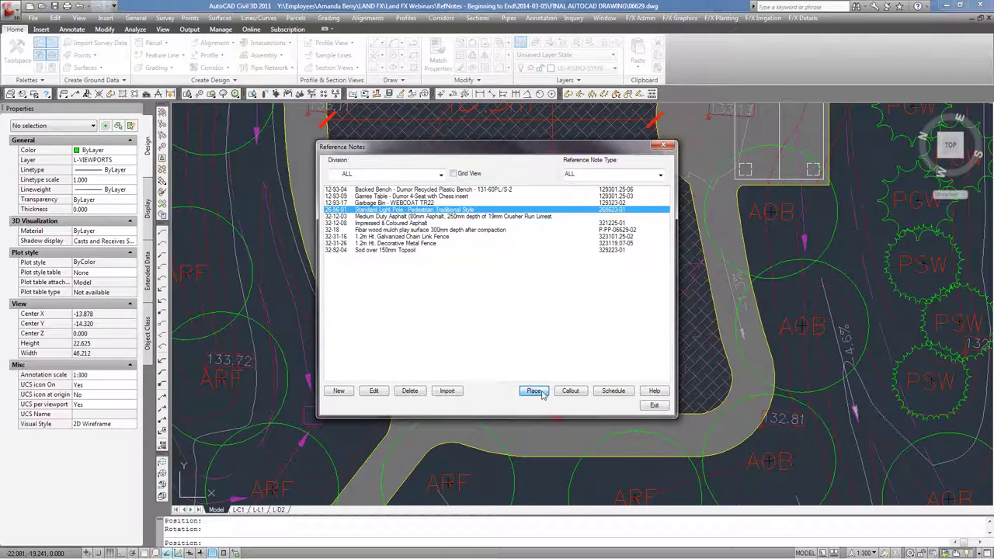
# Place the Standard Light Pole - Pedestrian Traditional Style note beside the lower pathway fork, suppressing the mixed-version AEC objects warning
pyautogui.click(538, 393)
pyautogui.click(412, 312)
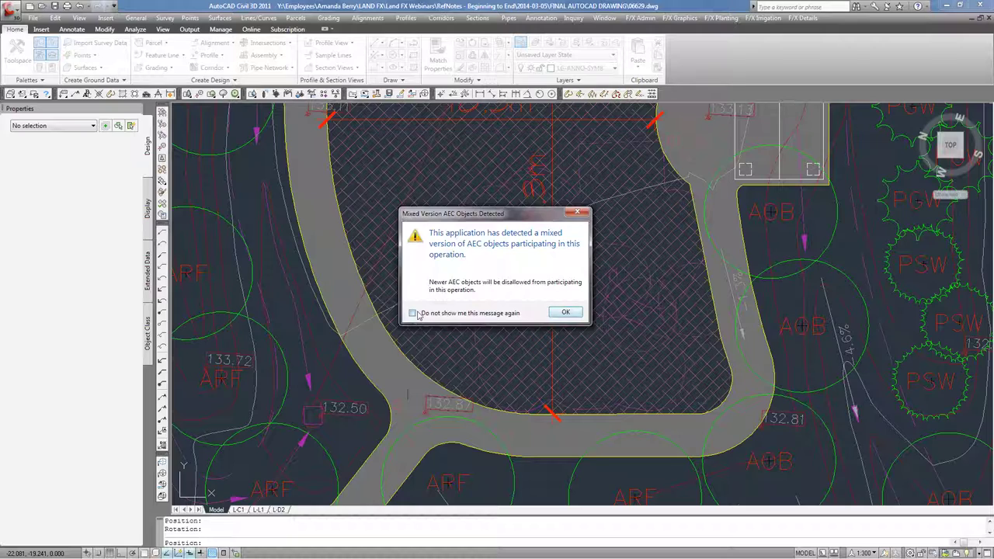
pyautogui.click(568, 312)
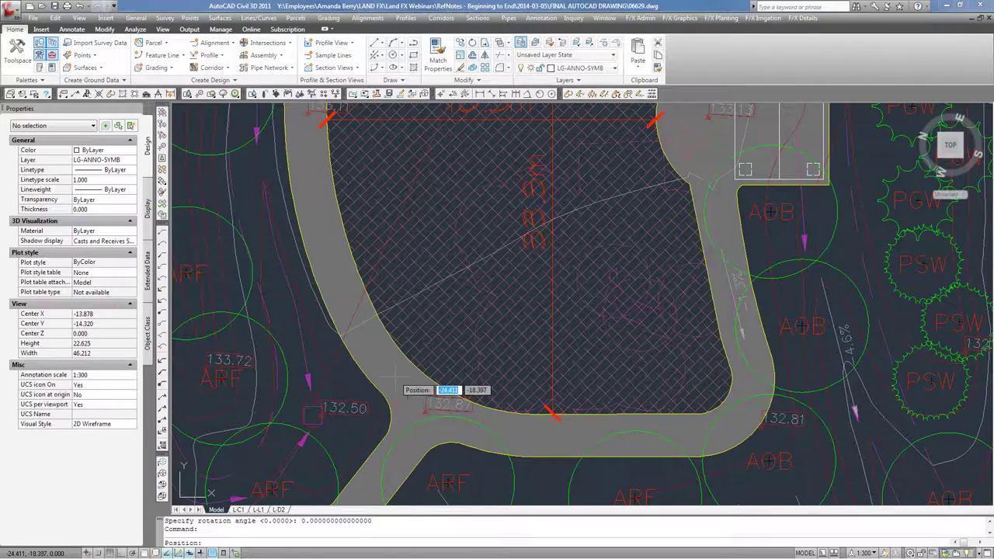
pyautogui.scroll(-2, 394, 376)
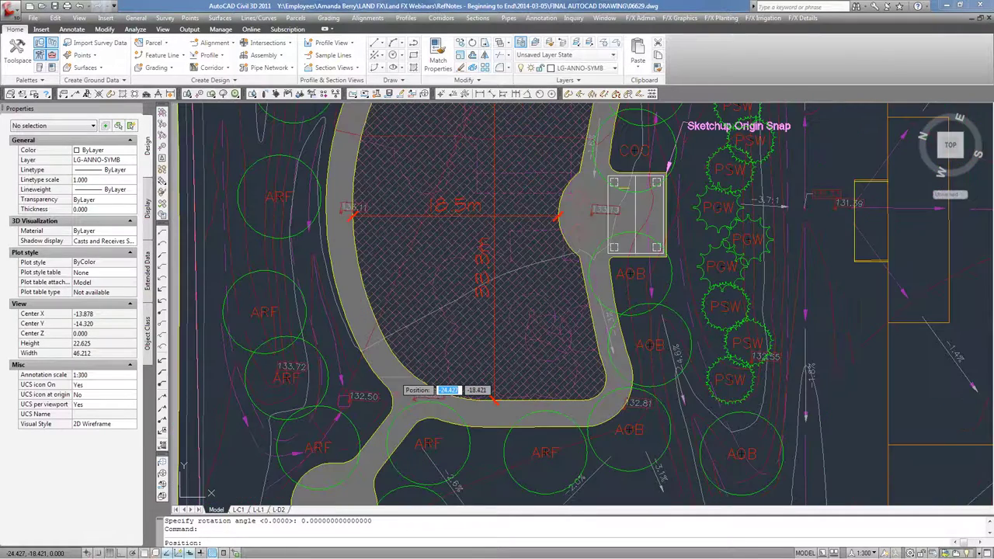
pyautogui.scroll(2, 358, 392)
pyautogui.click(373, 388)
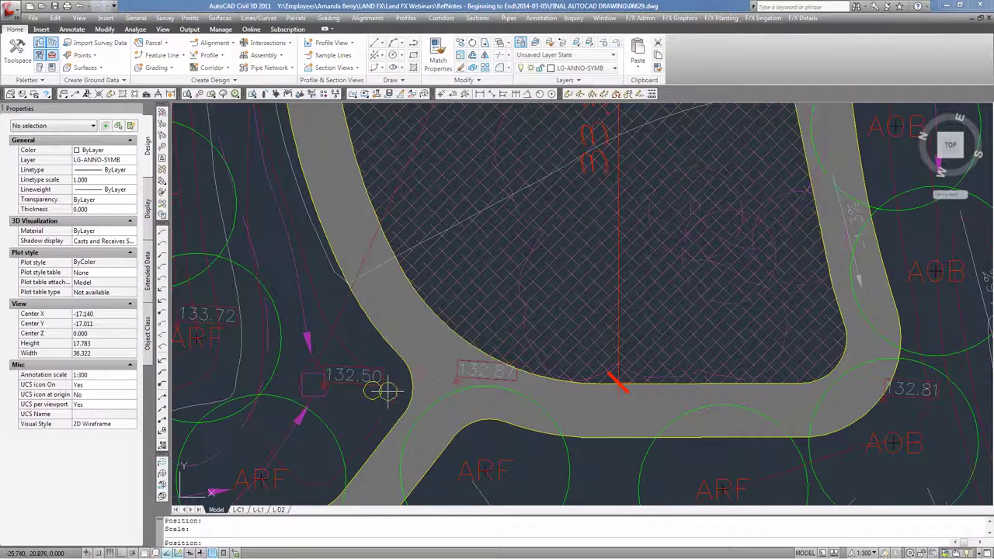
# Place a second light pole symbol beside the upper pathway fork and close the reference notes
pyautogui.scroll(-2, 386, 391)
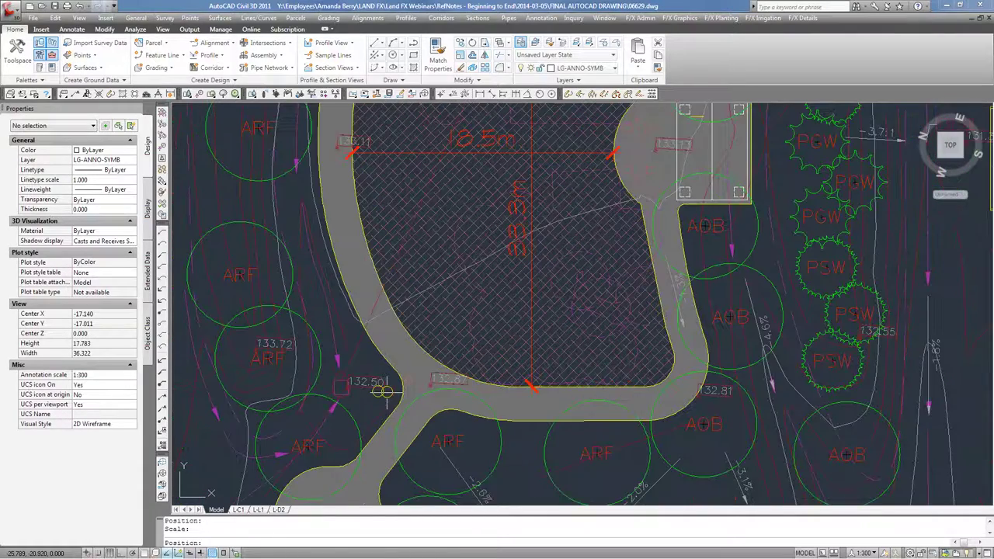
pyautogui.scroll(-3, 383, 391)
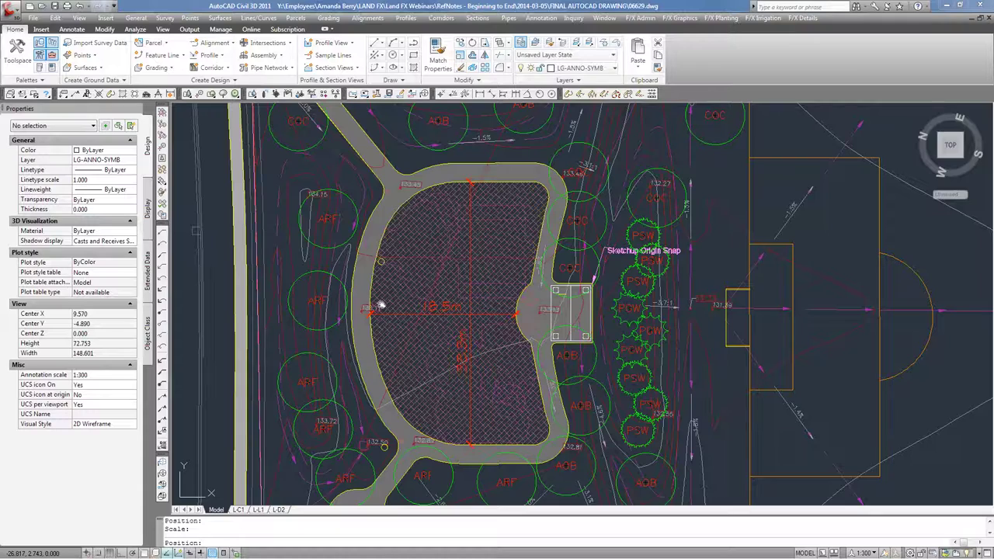
pyautogui.scroll(3, 381, 305)
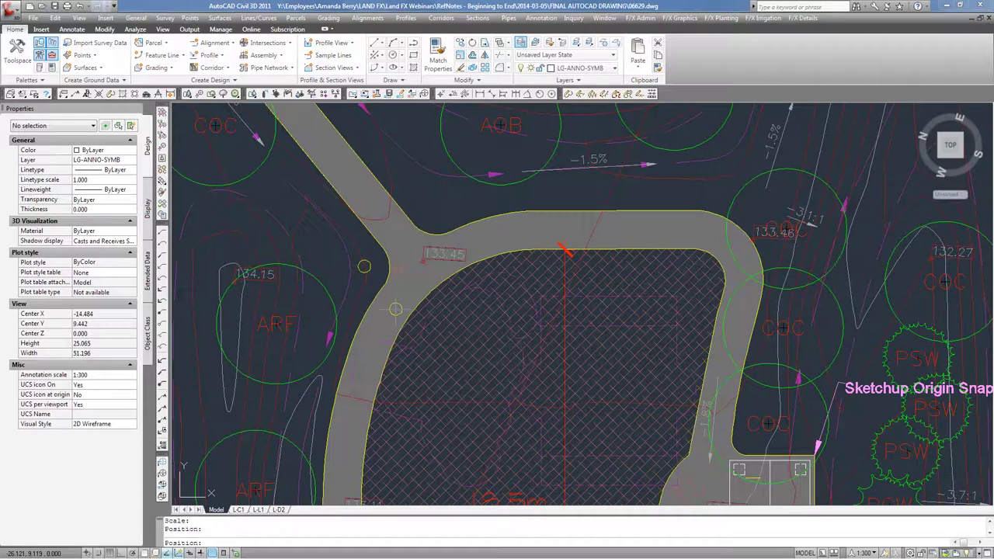
pyautogui.scroll(-2, 395, 309)
pyautogui.moveTo(466, 343); pyautogui.dragTo(415, 300, button='middle')
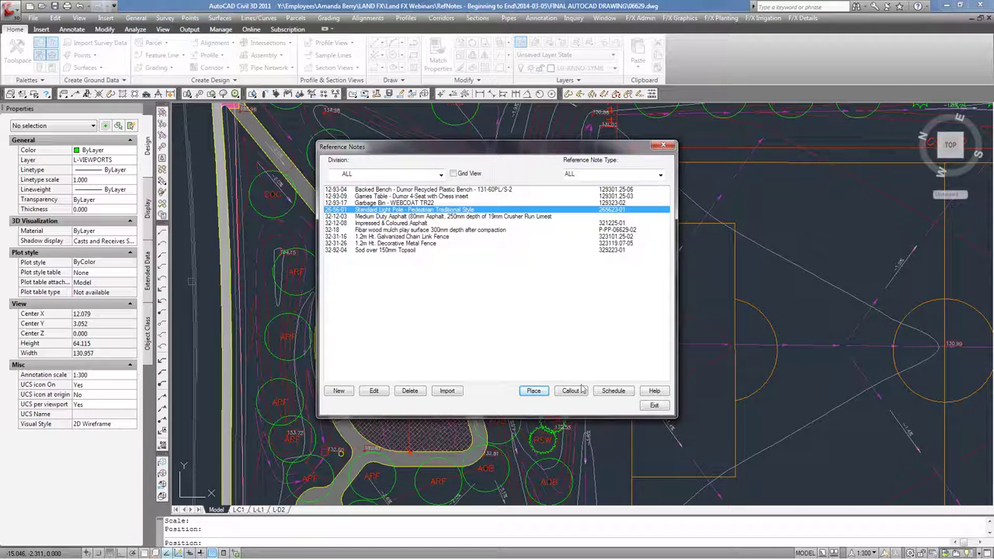
pyautogui.click(653, 405)
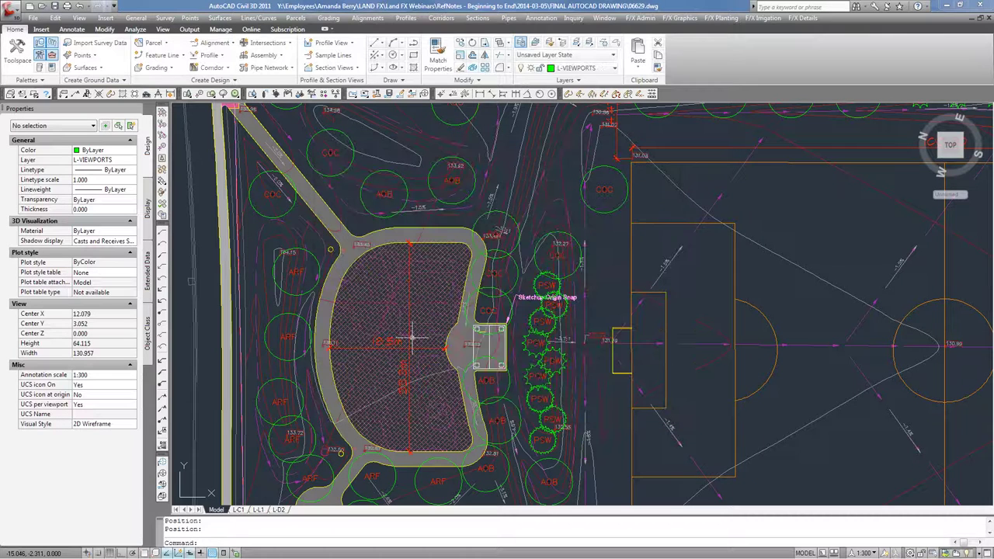
# Examine the source amenity symbols drawn above the park boundary, then return to the playground area
pyautogui.scroll(-5, 499, 369)
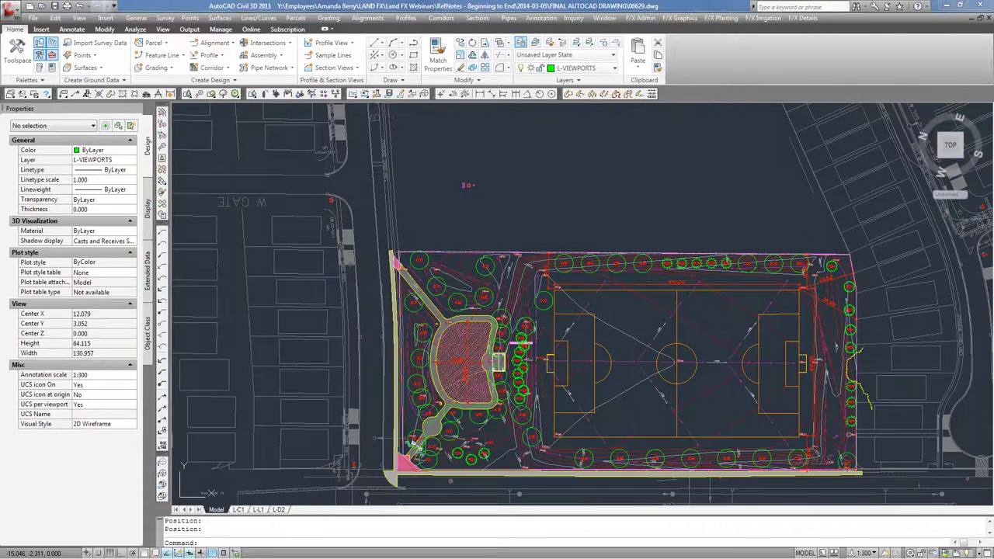
pyautogui.scroll(-3, 470, 334)
pyautogui.scroll(10, 470, 333)
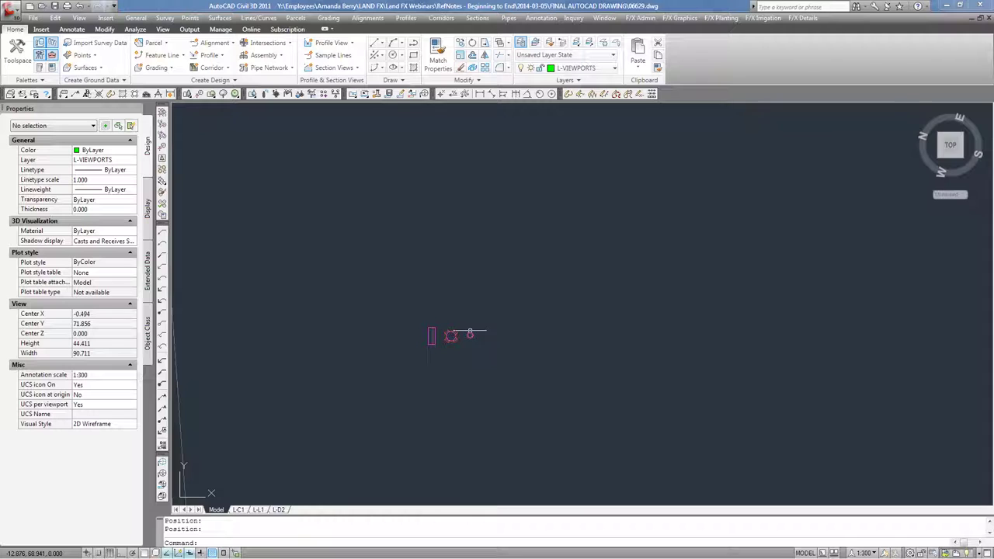
pyautogui.scroll(2, 470, 334)
pyautogui.scroll(-8, 470, 333)
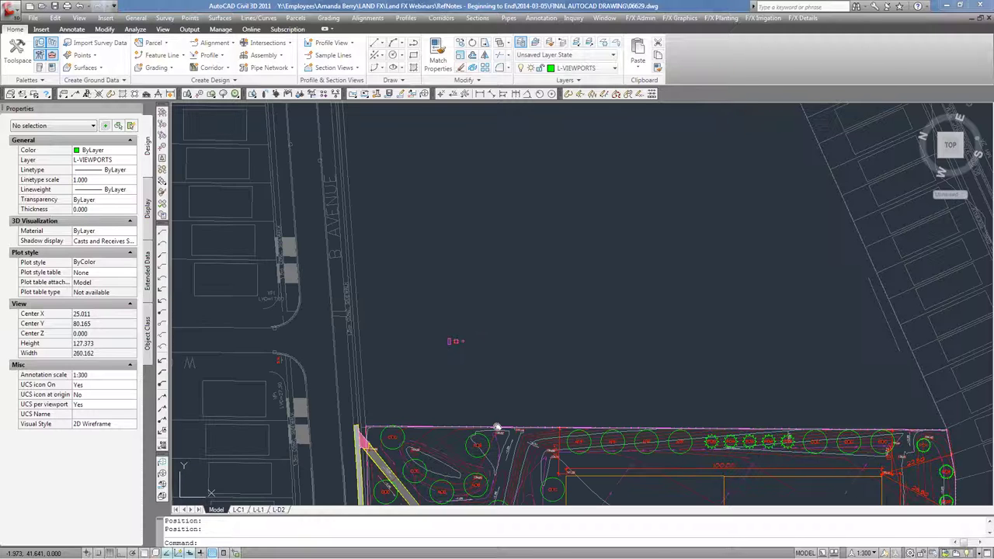
pyautogui.moveTo(486, 404)
pyautogui.mouseDown(button='middle')
pyautogui.moveTo(439, 260)
pyautogui.moveTo(439, 159)
pyautogui.mouseUp(button='middle')
pyautogui.scroll(4, 425, 306)
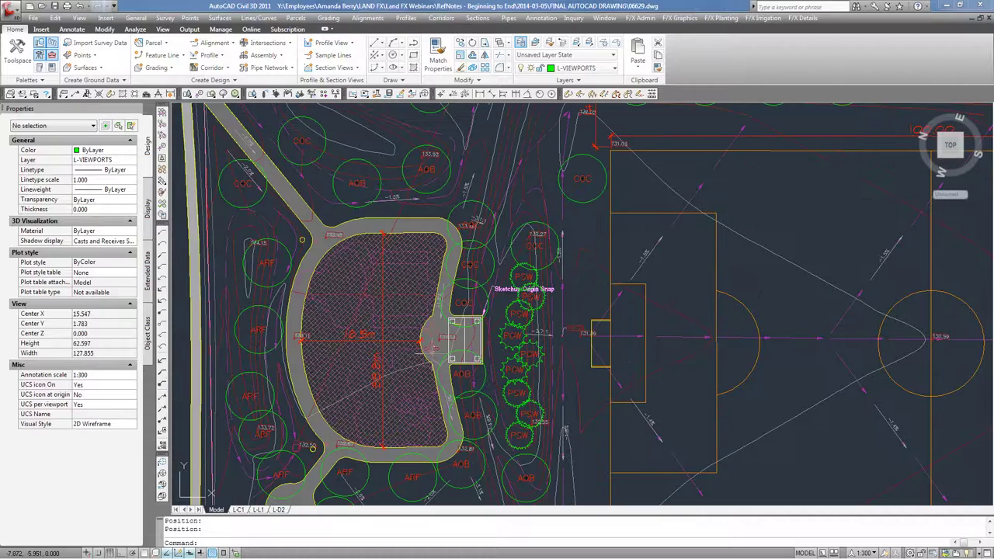
# Place a Garbage Bin - WEBCOAT TR22 symbol inside the upper part of the shelter and close the reference notes
pyautogui.click(63, 94)
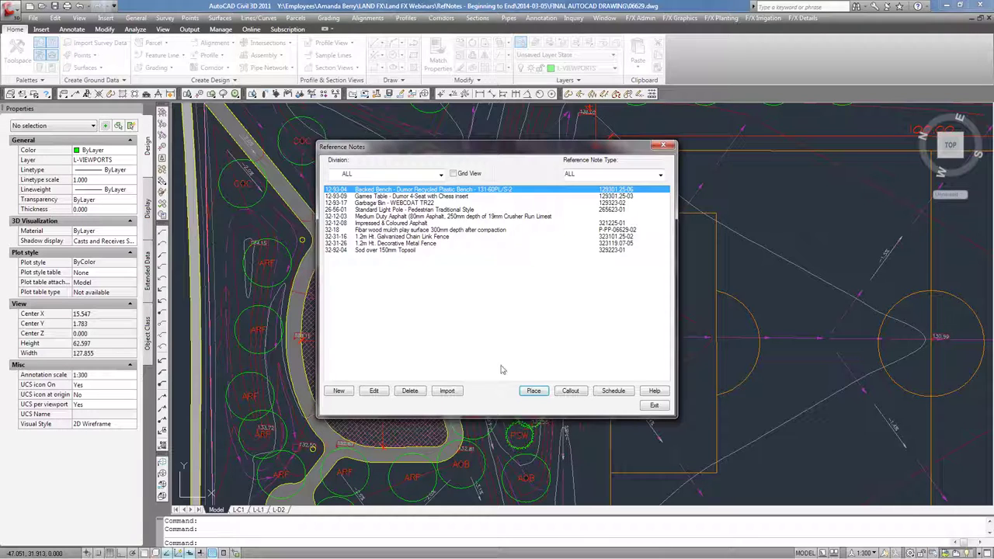
pyautogui.click(535, 391)
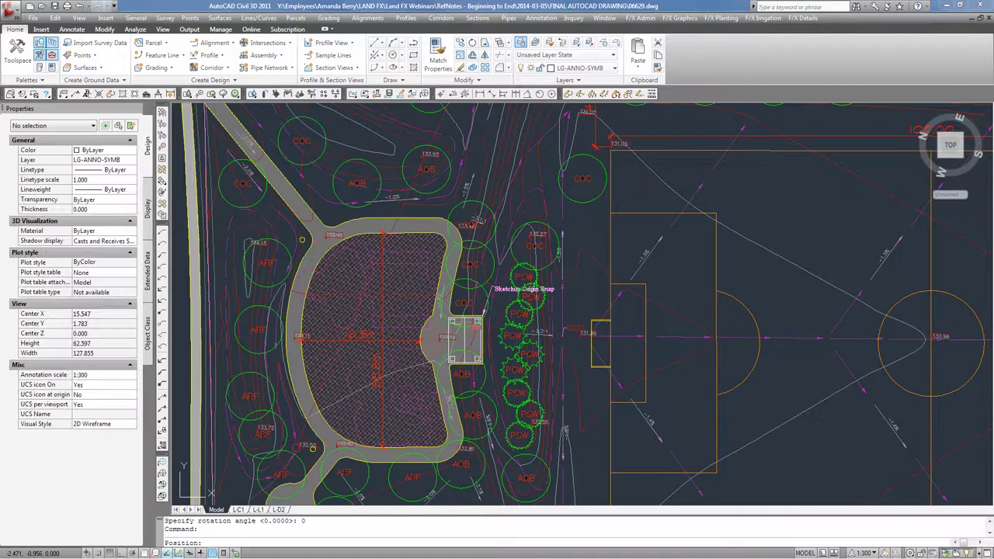
pyautogui.scroll(2, 466, 318)
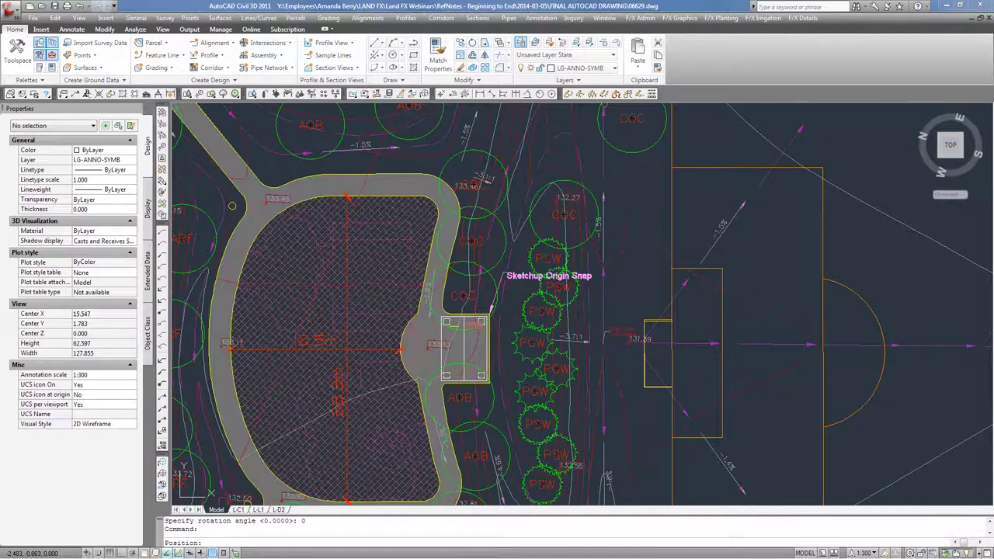
pyautogui.scroll(5, 462, 316)
pyautogui.scroll(1, 462, 316)
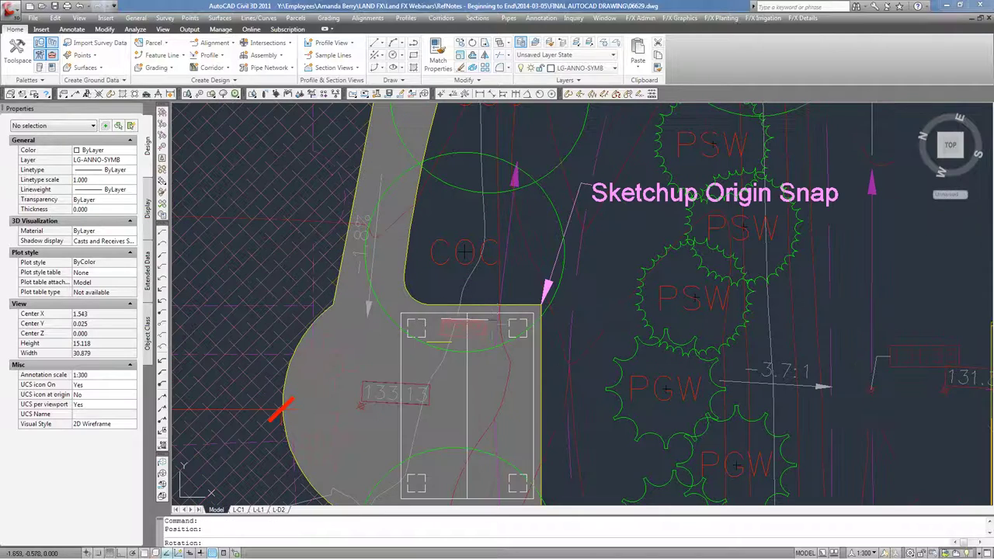
pyautogui.click(514, 347)
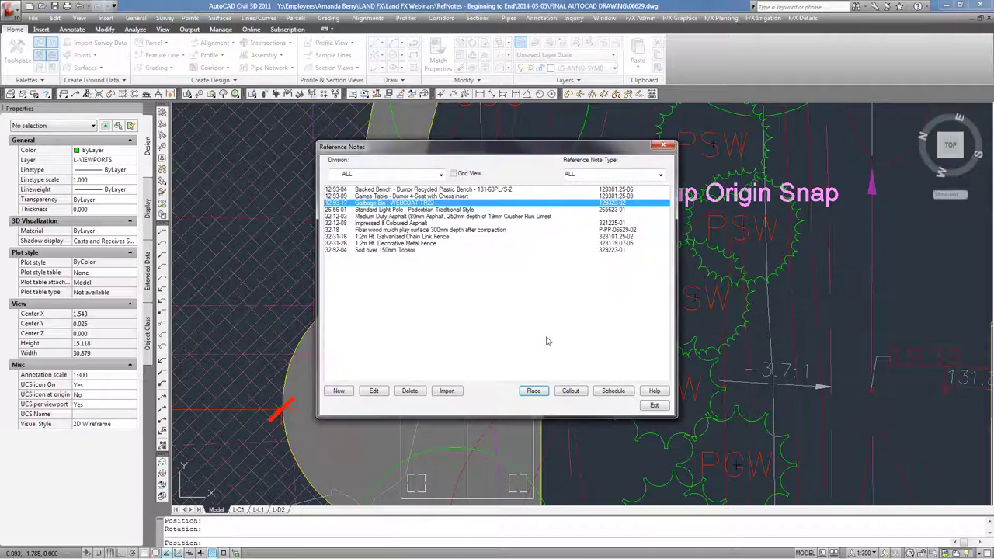
pyautogui.press('Escape')
# Inspect the playground surface hatch and the pathway's solid asphalt hatch, selecting each to check its extent and properties
pyautogui.scroll(-2, 330, 286)
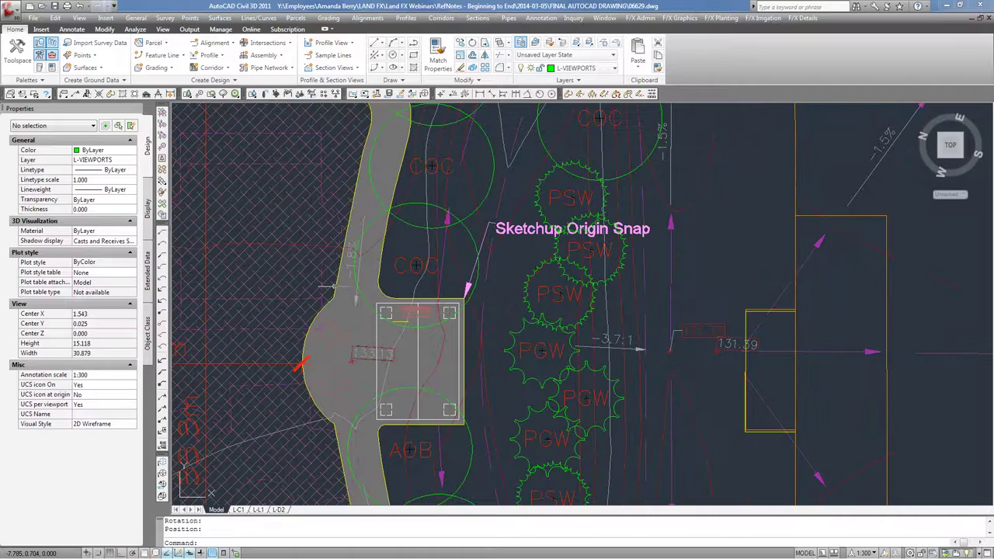
pyautogui.scroll(-4, 417, 303)
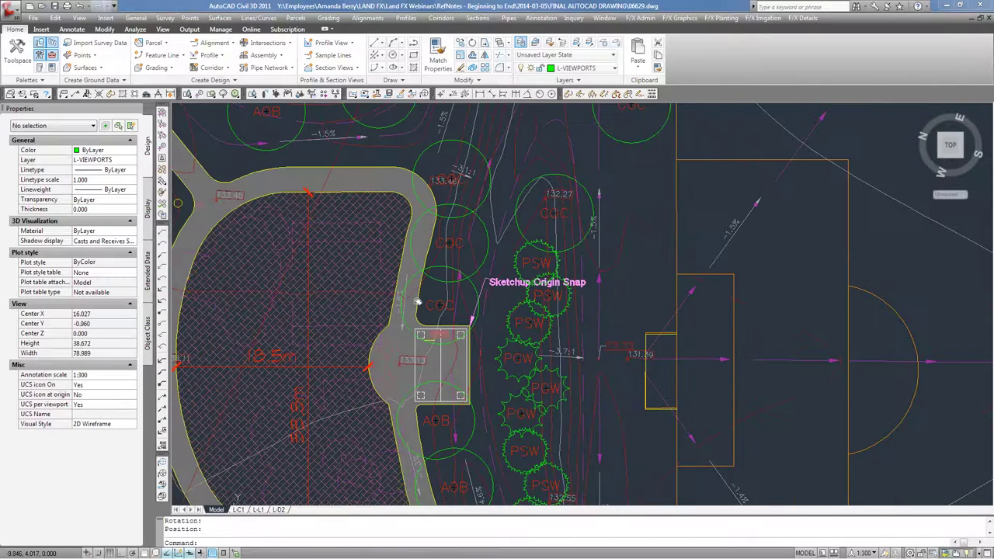
pyautogui.moveTo(417, 301); pyautogui.dragTo(498, 270, button='middle')
pyautogui.click(435, 244)
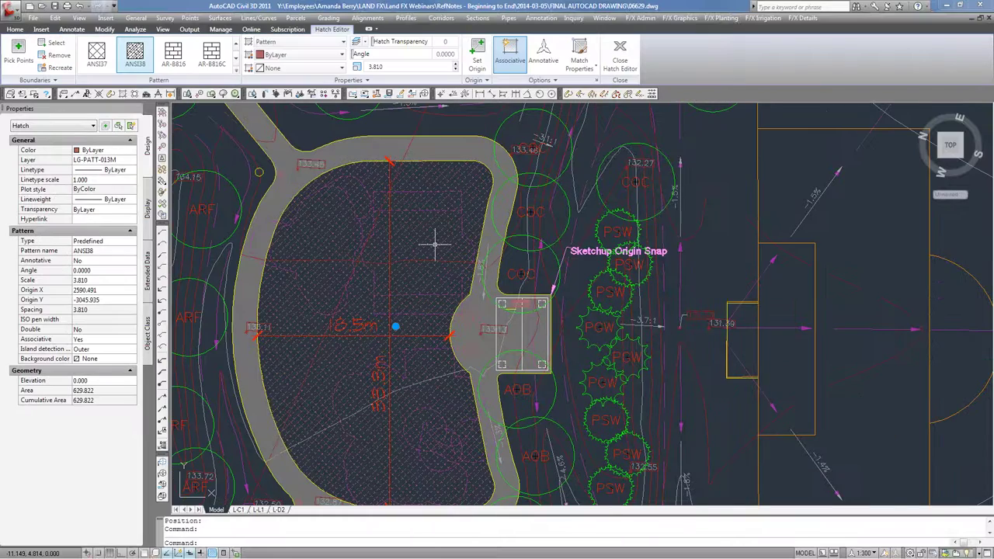
pyautogui.press('Escape')
pyautogui.click(256, 365)
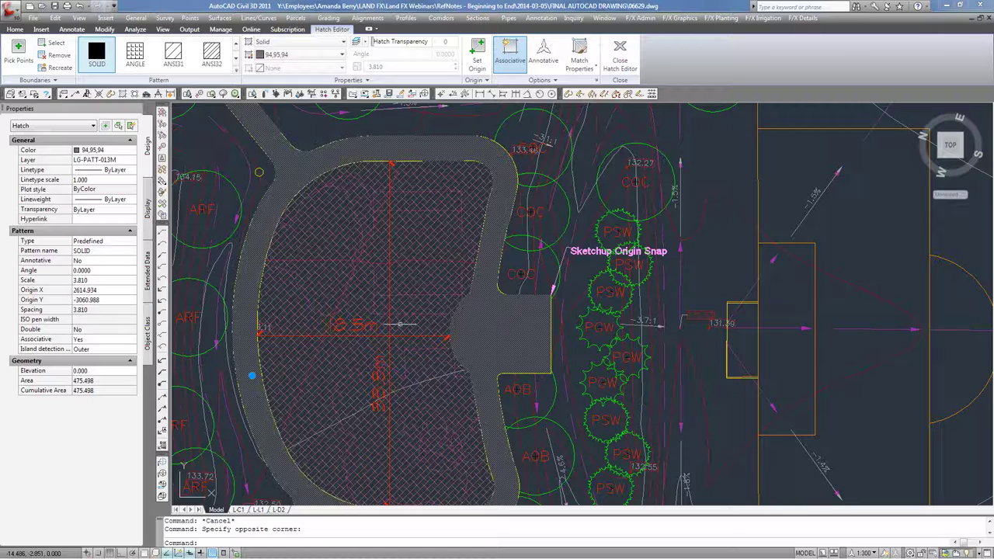
pyautogui.scroll(-2, 383, 318)
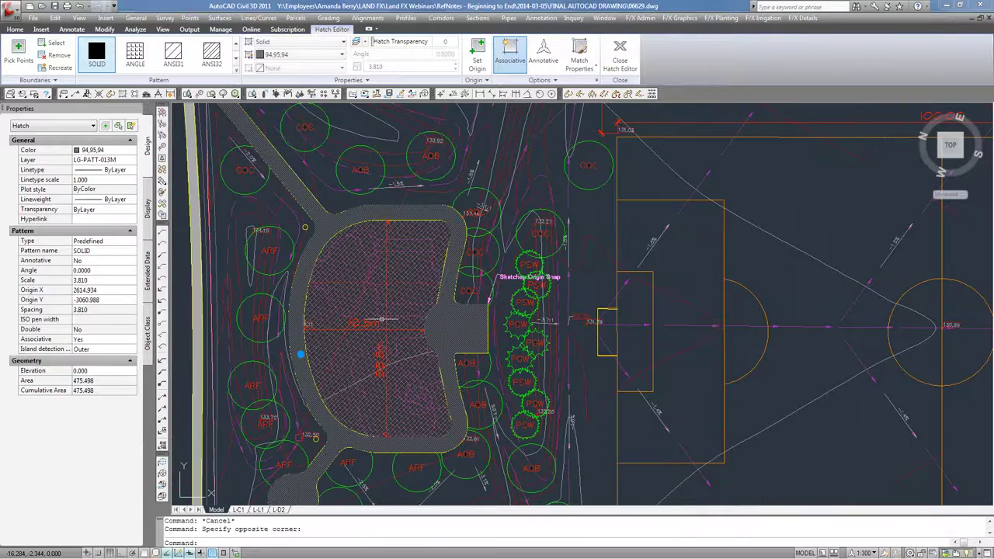
pyautogui.moveTo(389, 197); pyautogui.dragTo(365, 223, button='middle')
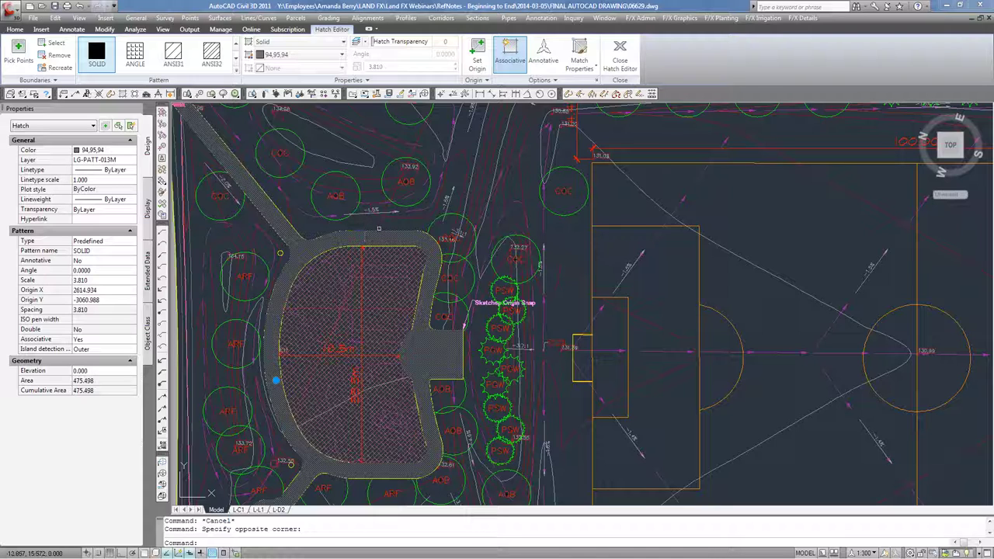
pyautogui.press('Escape')
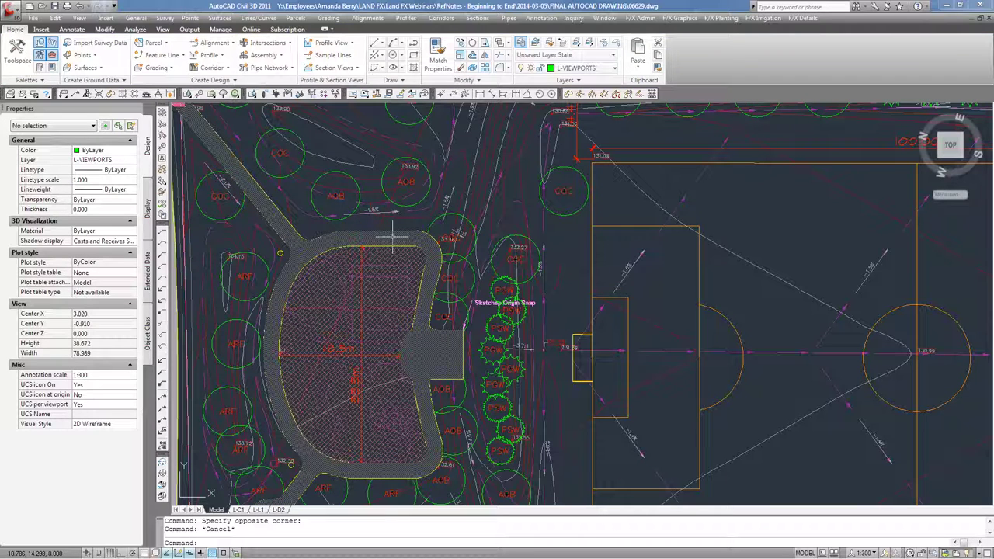
# Inspect the pathway's solid asphalt hatch and the outer and inner walkway polylines that bound it, selecting each and clearing the selection
pyautogui.moveTo(392, 237)
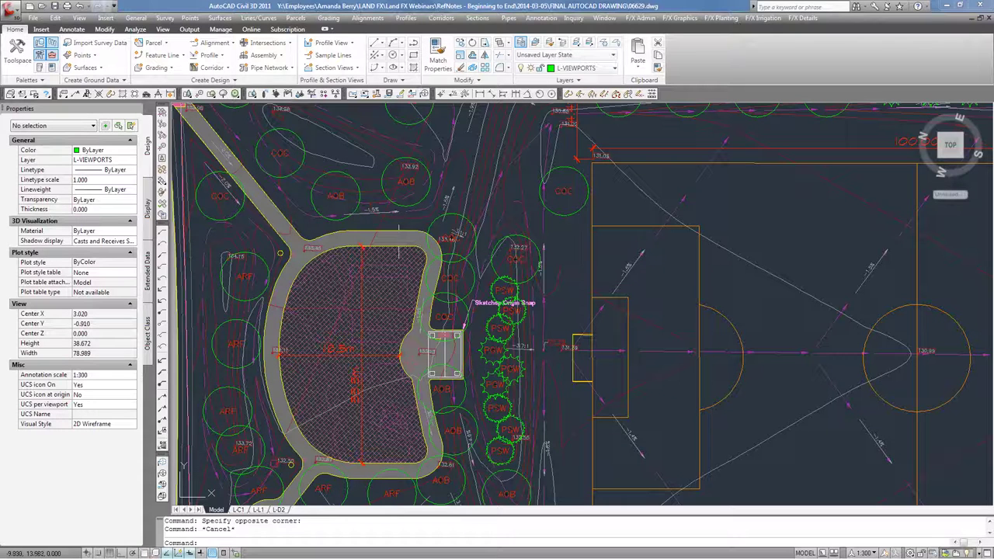
pyautogui.click(396, 249)
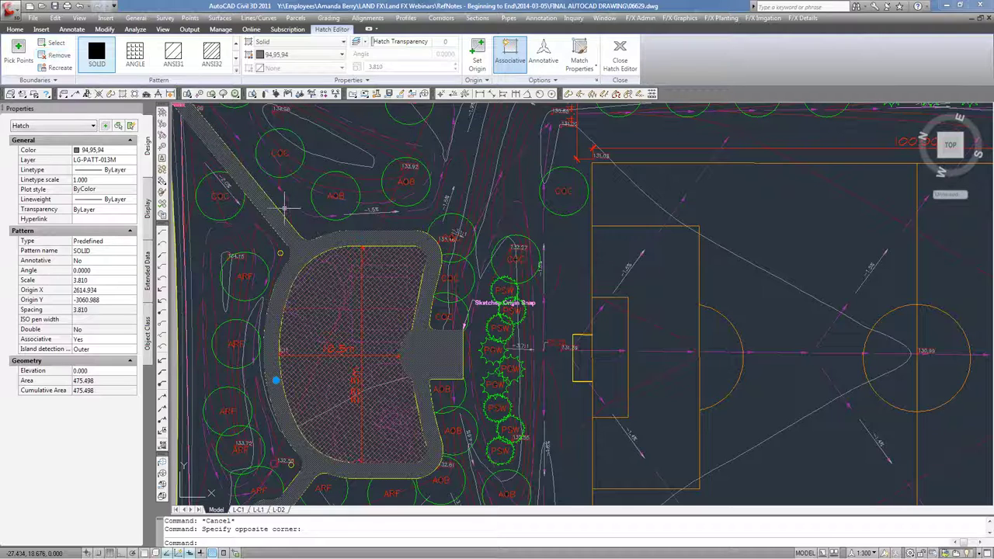
pyautogui.press('Escape')
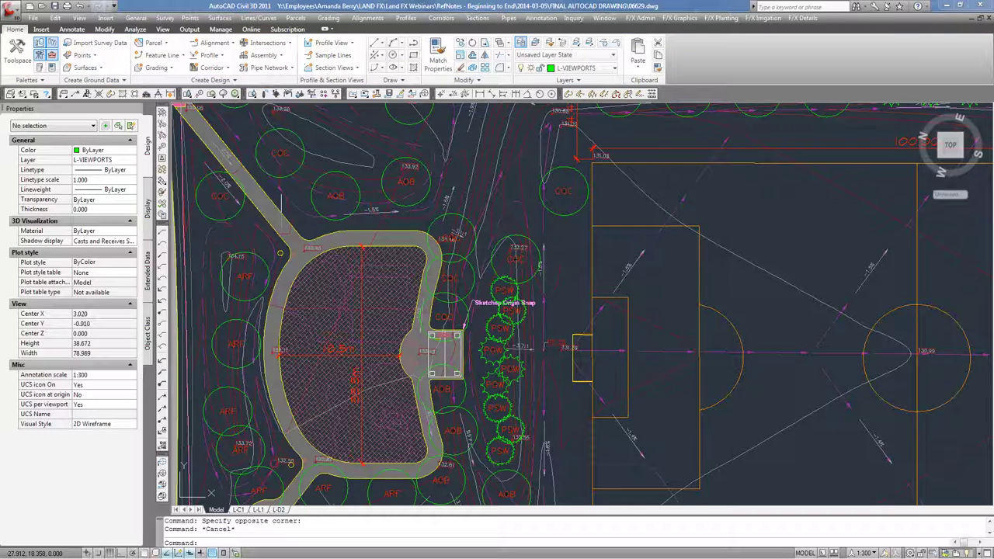
pyautogui.click(391, 248)
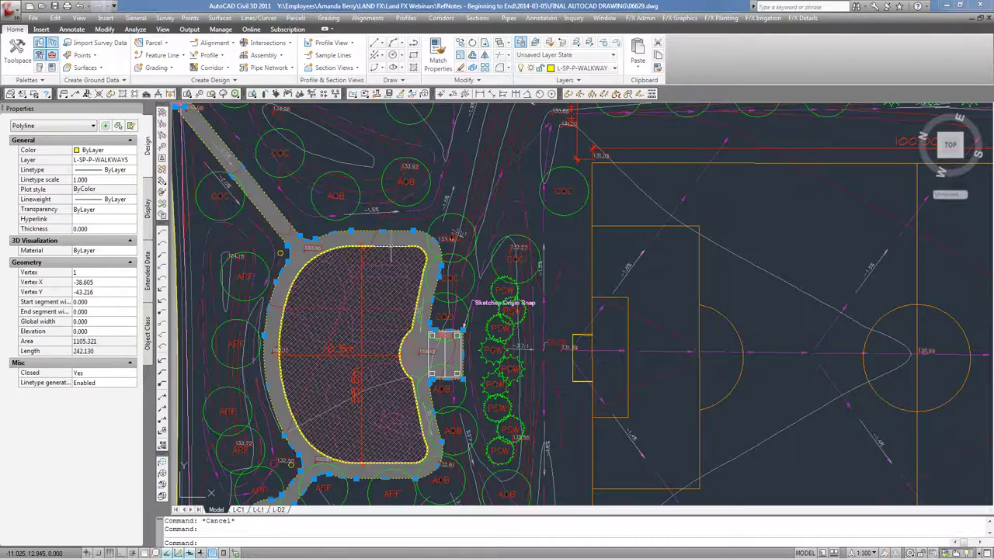
pyautogui.press('Escape')
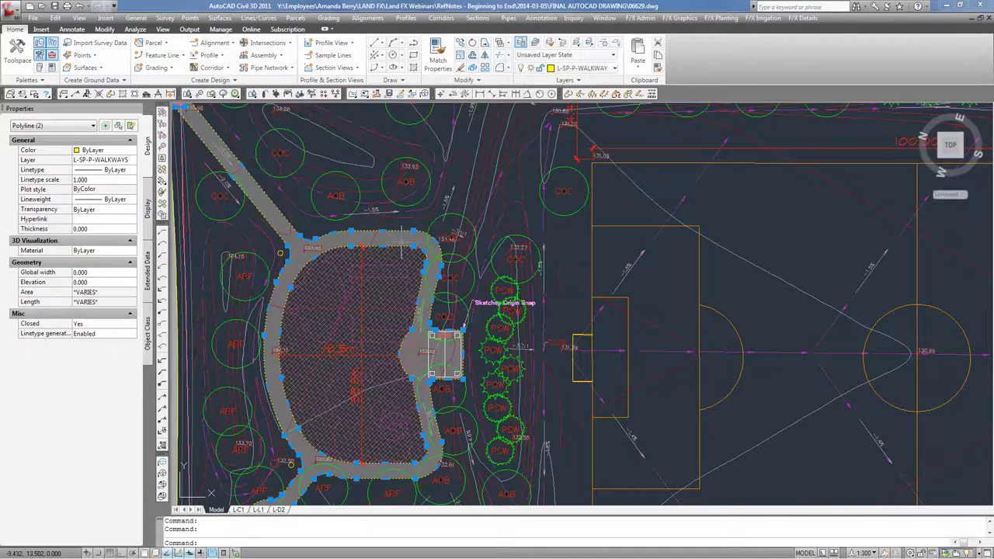
pyautogui.click(230, 149)
pyautogui.click(243, 136)
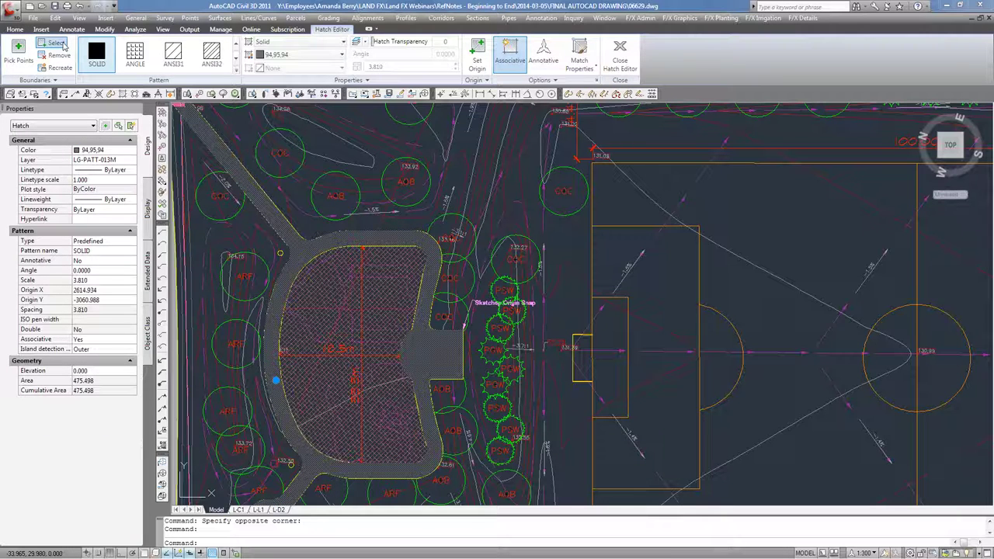
pyautogui.click(56, 44)
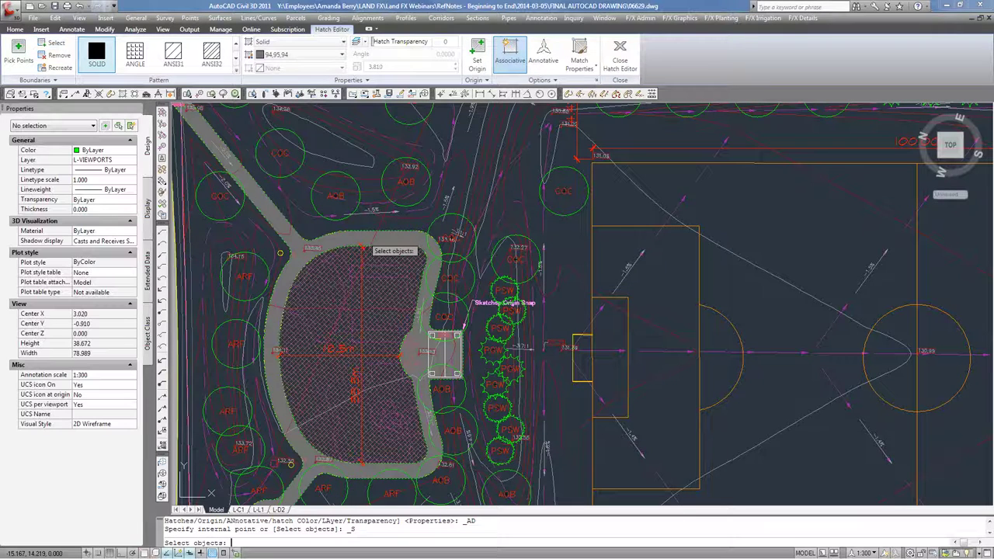
pyautogui.press('Escape')
pyautogui.click(402, 250)
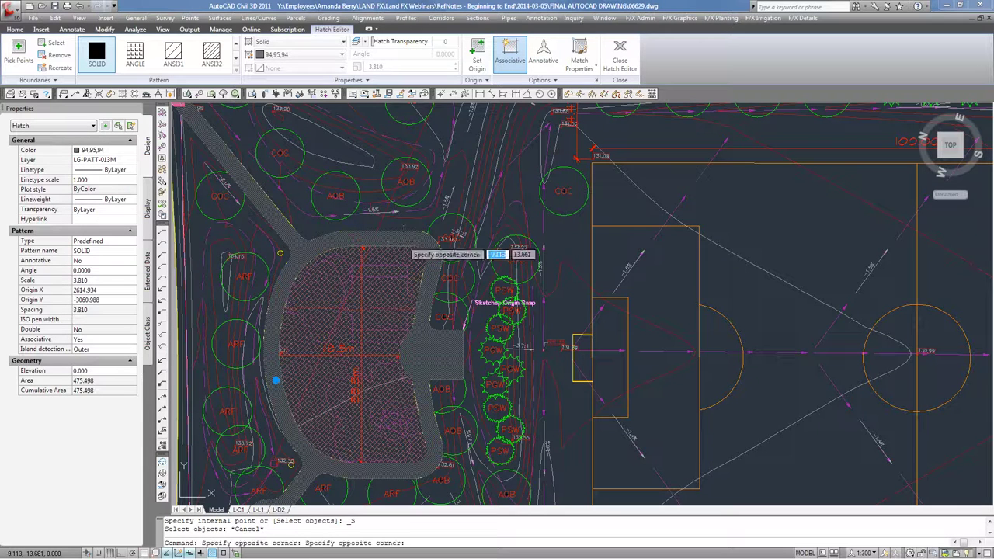
pyautogui.press('Escape')
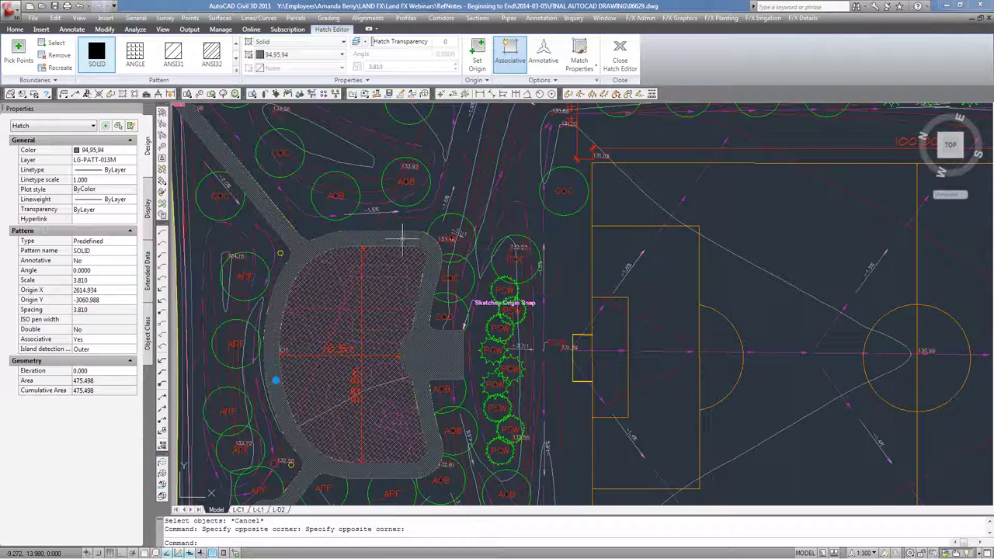
# Remove the inner playground outline from the pathway hatch's boundaries, add it back as a boundary object, and check the hatch's extent
pyautogui.click(60, 56)
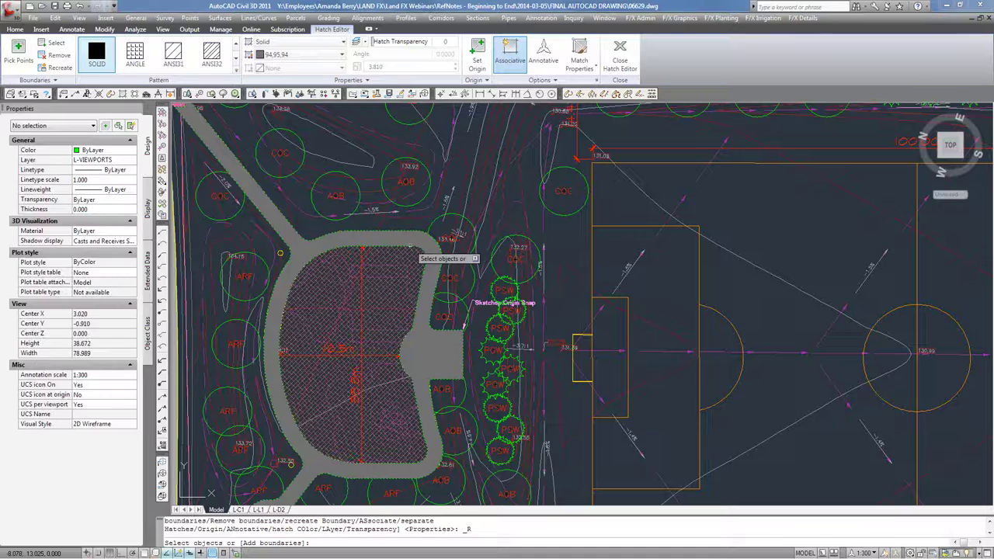
pyautogui.click(425, 241)
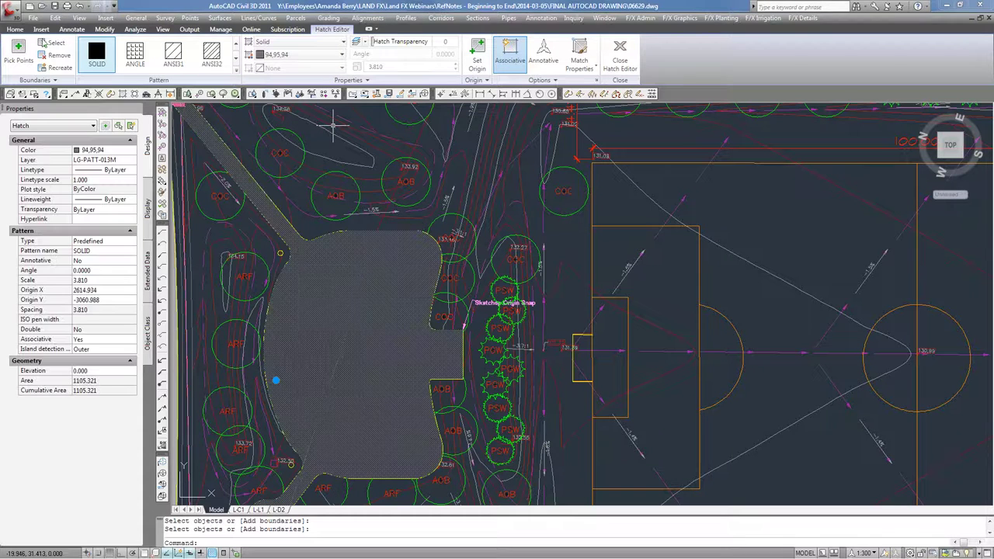
pyautogui.press('Return')
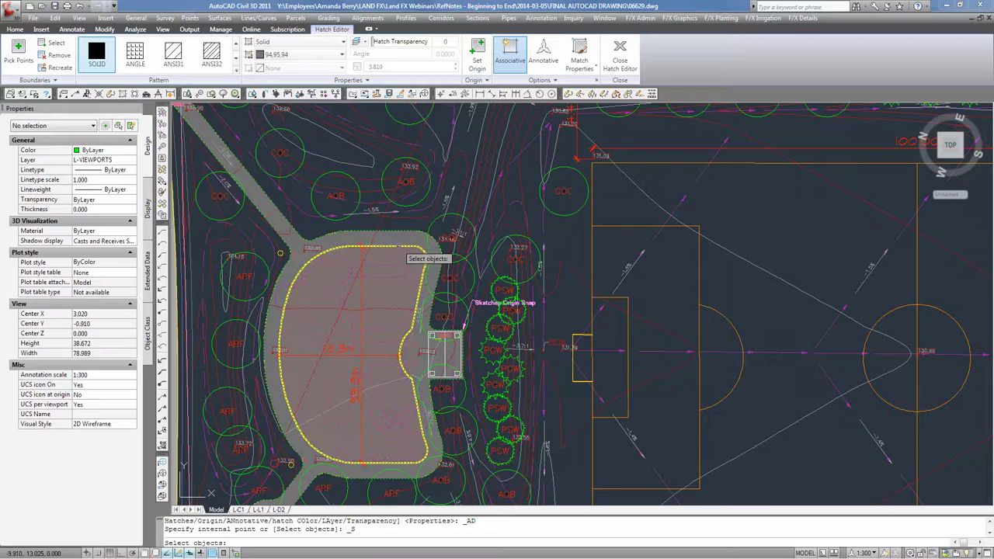
pyautogui.click(404, 229)
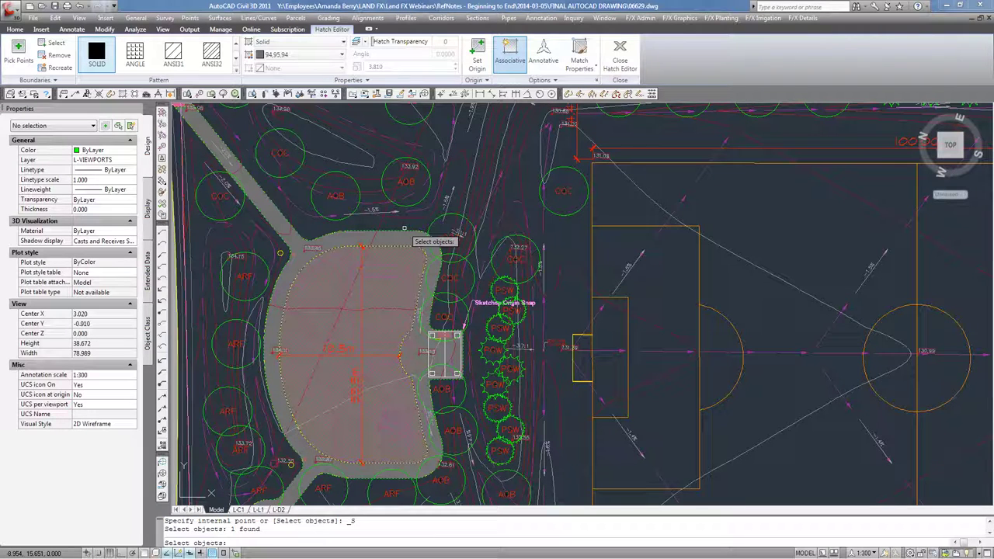
pyautogui.press('Return')
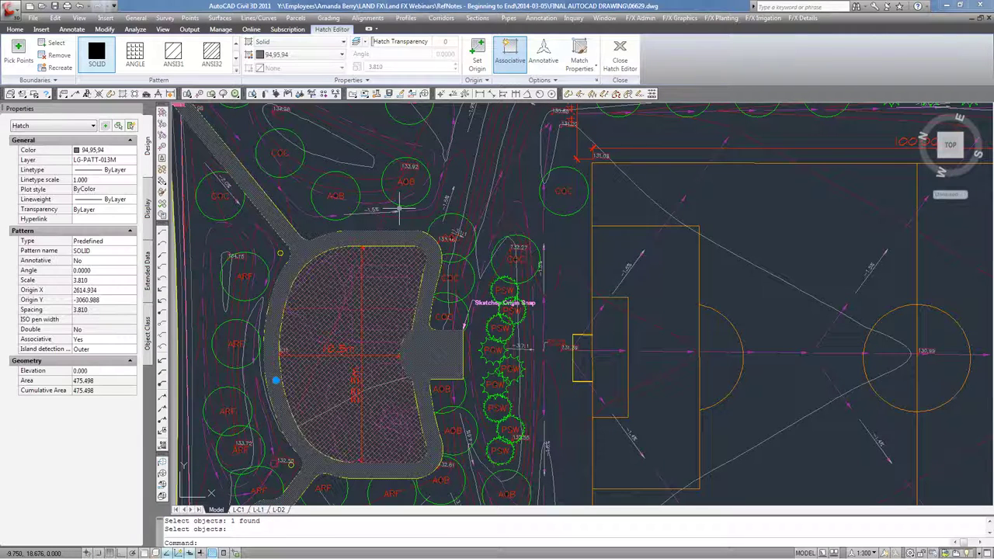
pyautogui.press('Escape')
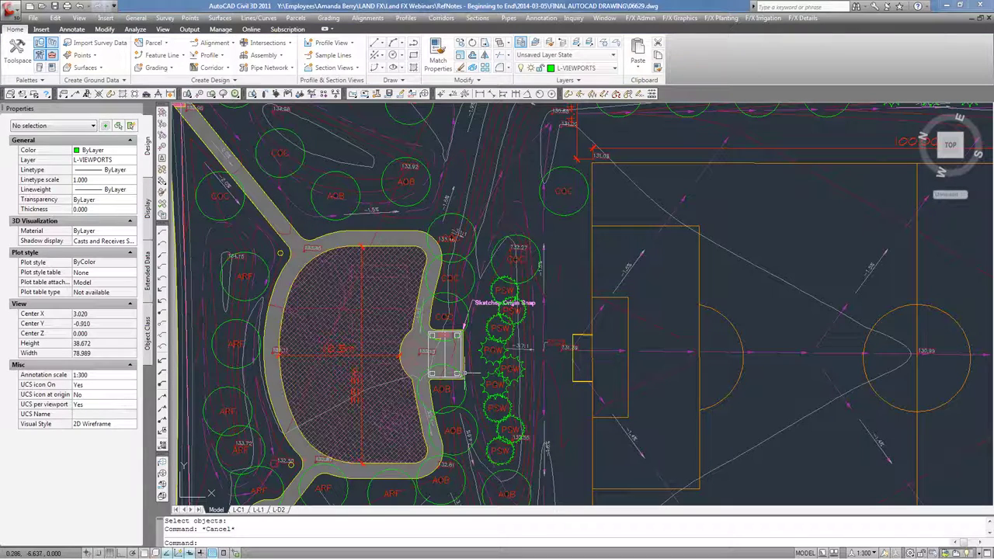
pyautogui.click(423, 358)
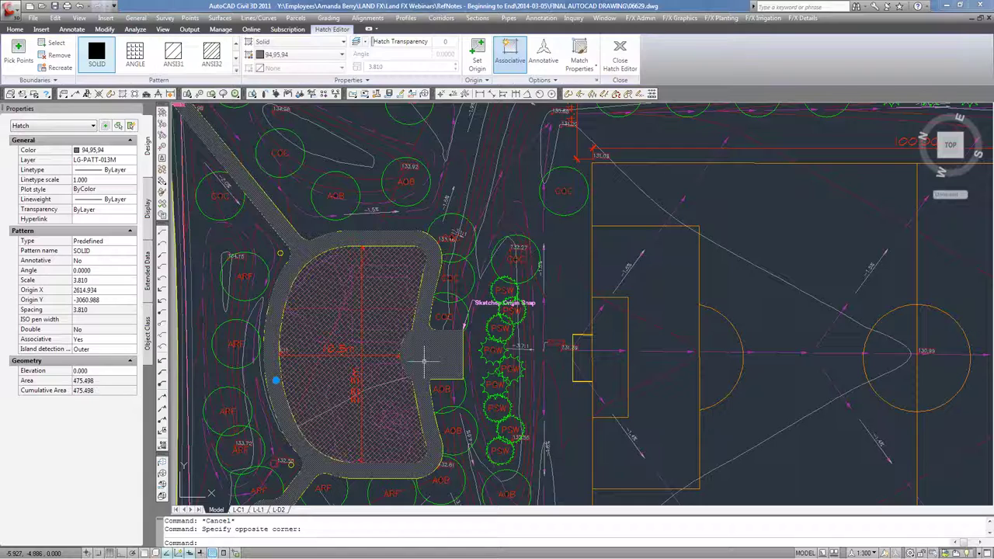
pyautogui.press('Escape')
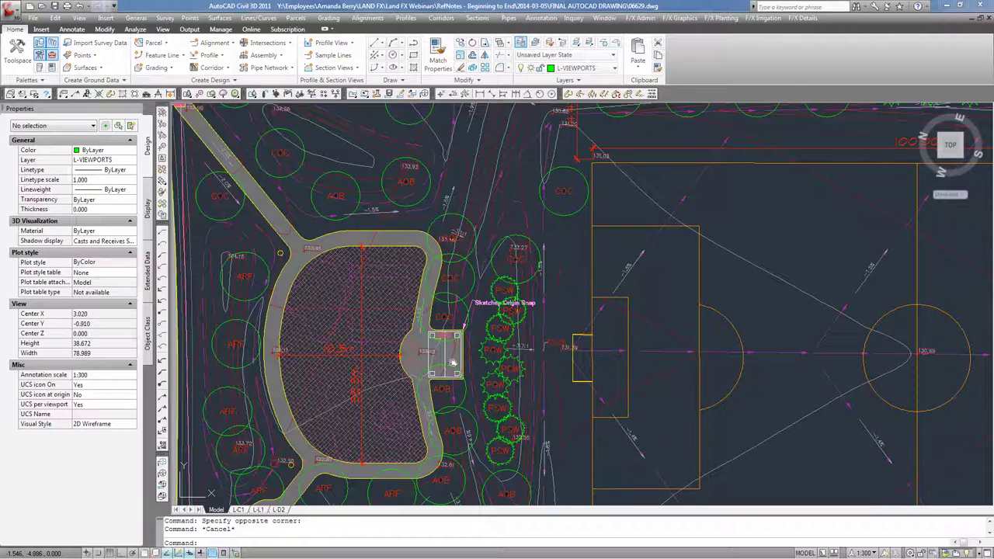
# Copy the LDFM-LAKE-B-GP symbol from the shelter's upper end to its lower end and to its right edge
pyautogui.moveTo(455, 354); pyautogui.dragTo(455, 339, button='middle')
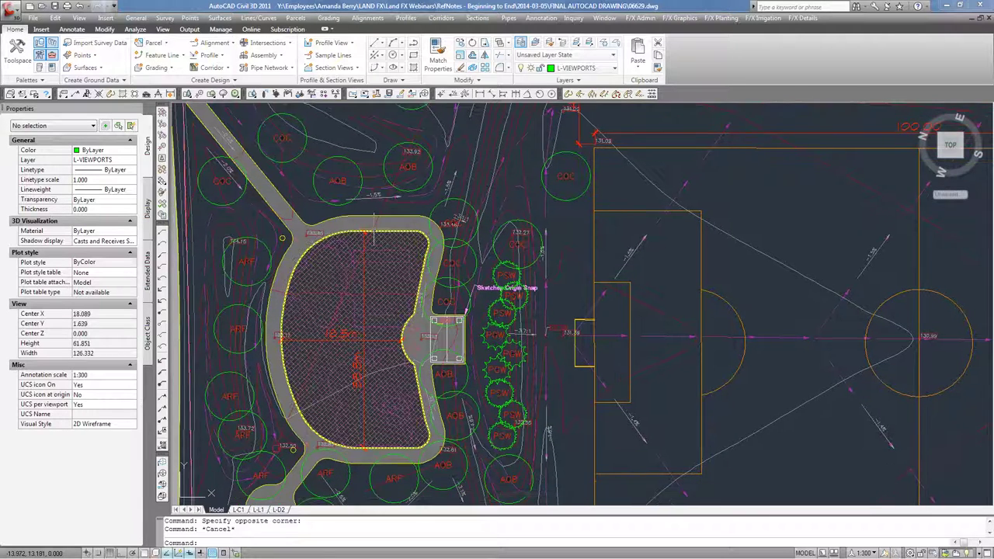
pyautogui.click(456, 340)
pyautogui.write('co')
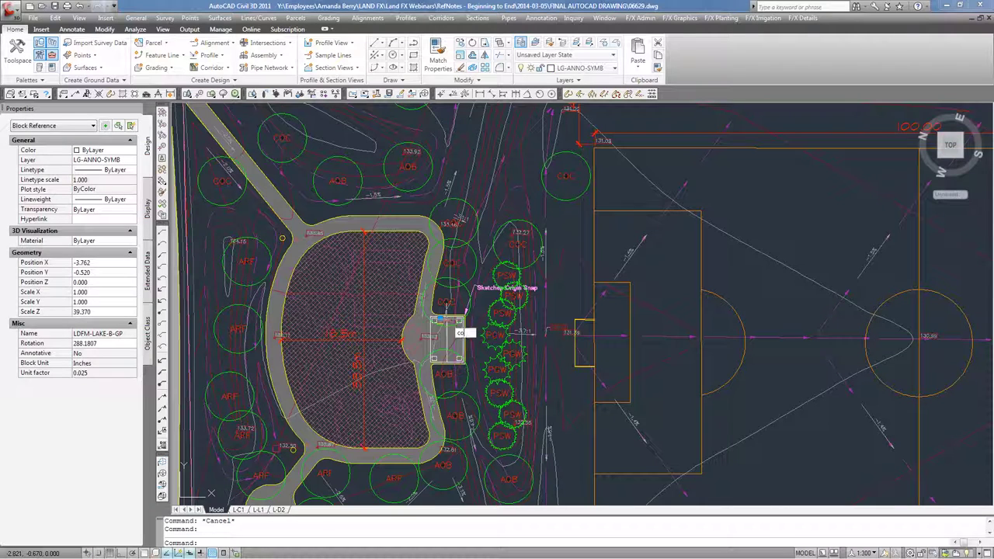
pyautogui.press('Return')
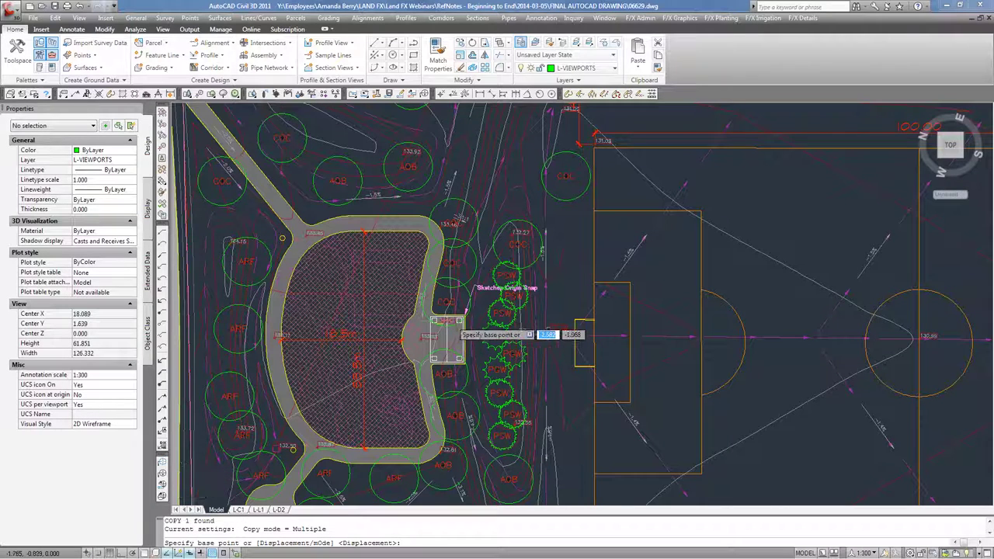
pyautogui.scroll(5, 450, 335)
pyautogui.click(423, 432)
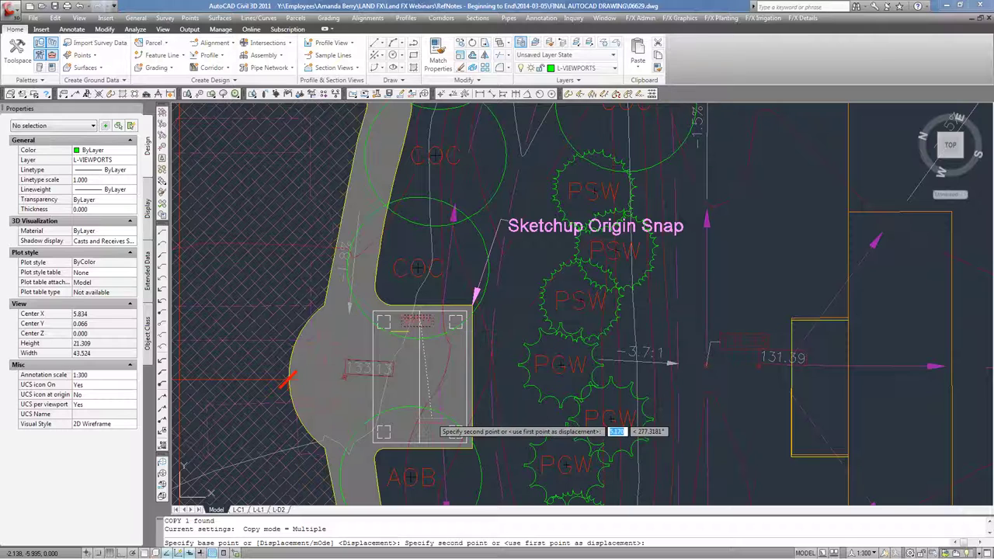
pyautogui.click(424, 429)
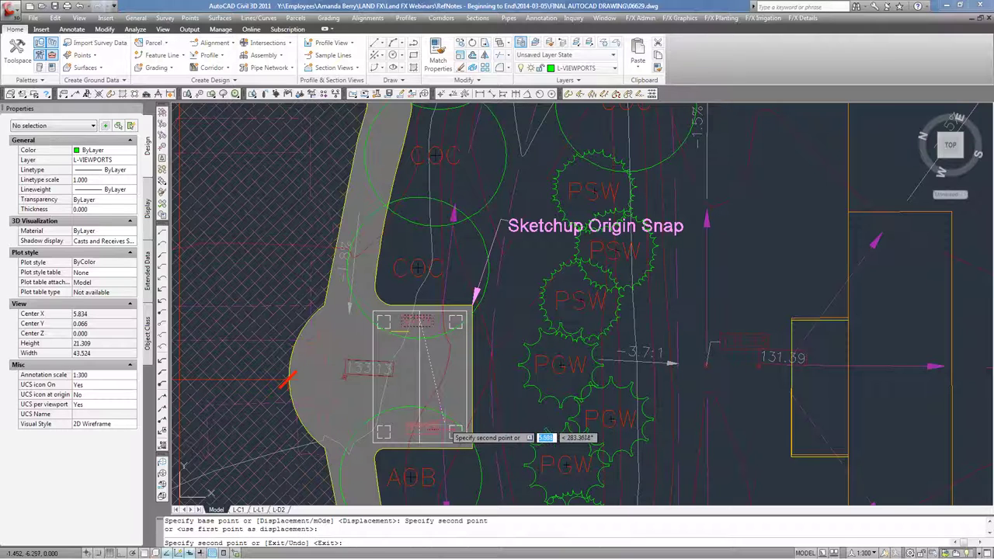
pyautogui.click(447, 372)
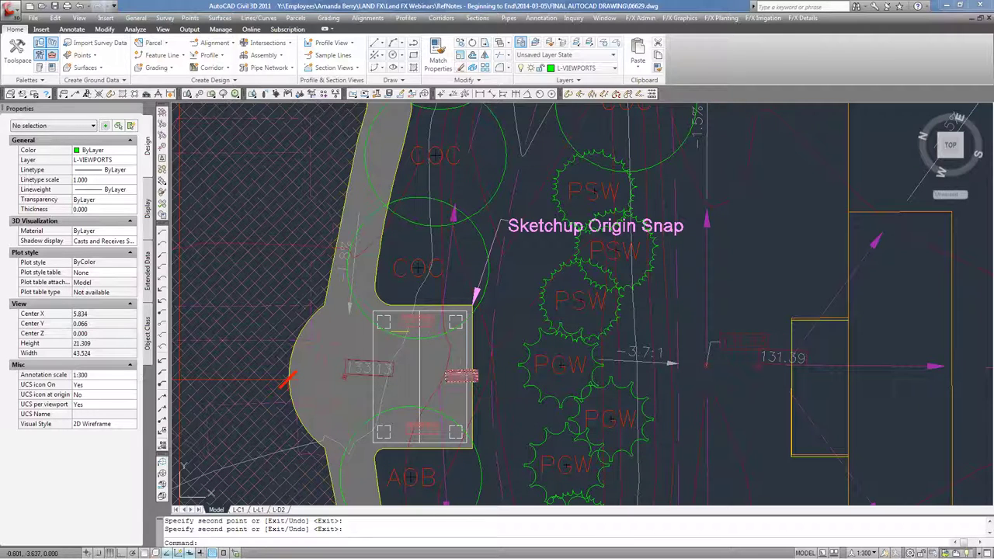
pyautogui.press('Return')
# Rotate the symbol copy at the shelter's right edge by about 272° around its middle so it runs parallel to that edge
pyautogui.click(447, 372)
pyautogui.write('ro')
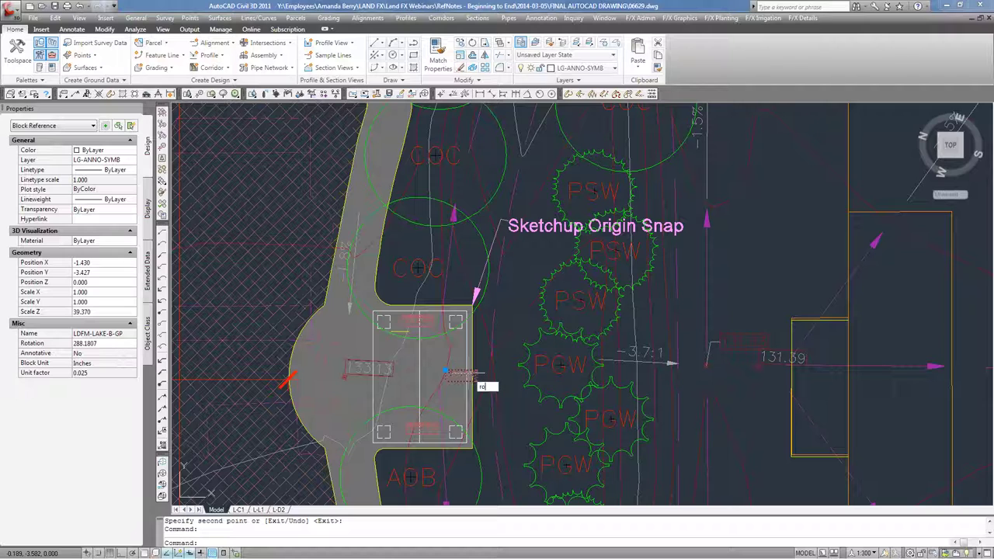
pyautogui.press('Return')
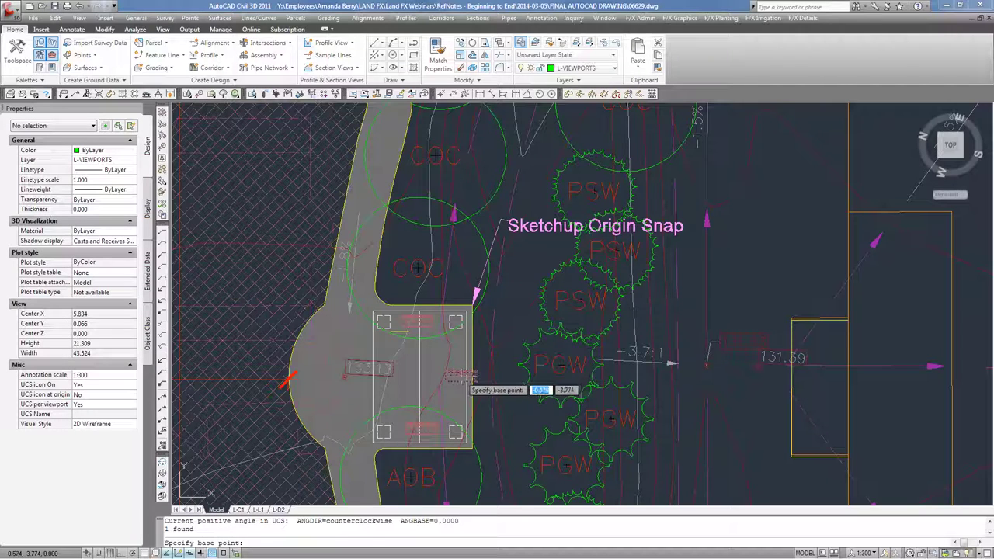
pyautogui.click(463, 378)
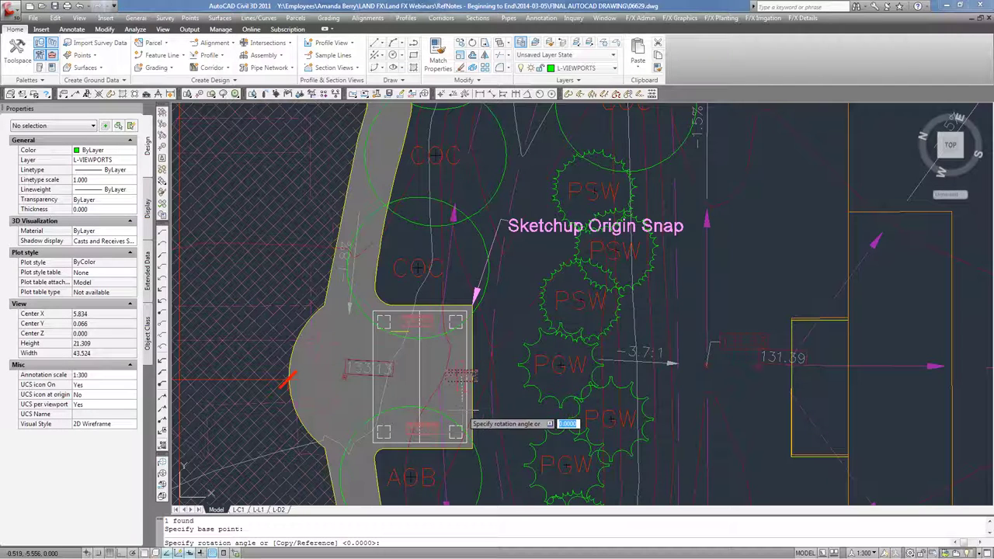
pyautogui.click(466, 419)
# Rotate the symbol copy at the shelter's lower end by 180° so it faces the opposite way
pyautogui.click(424, 427)
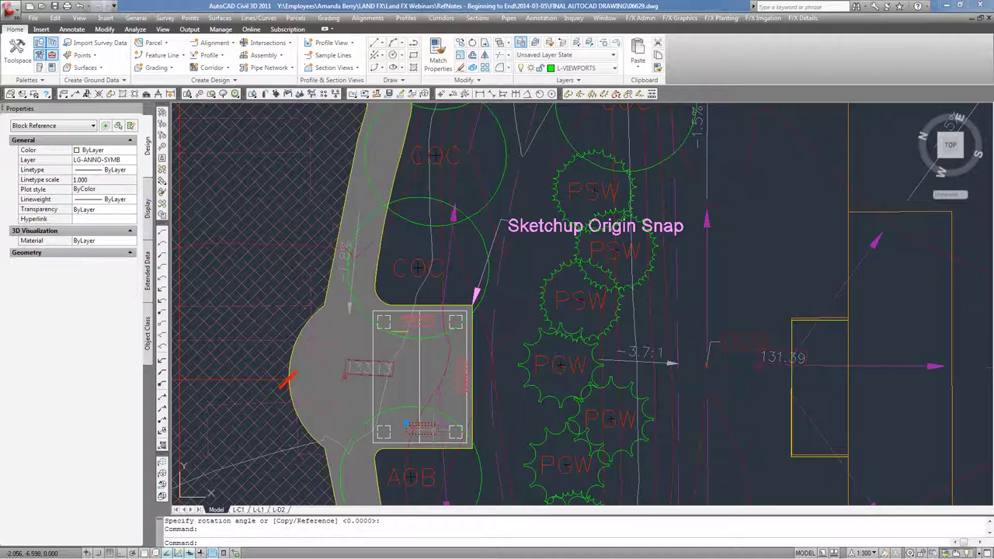
pyautogui.press('Return')
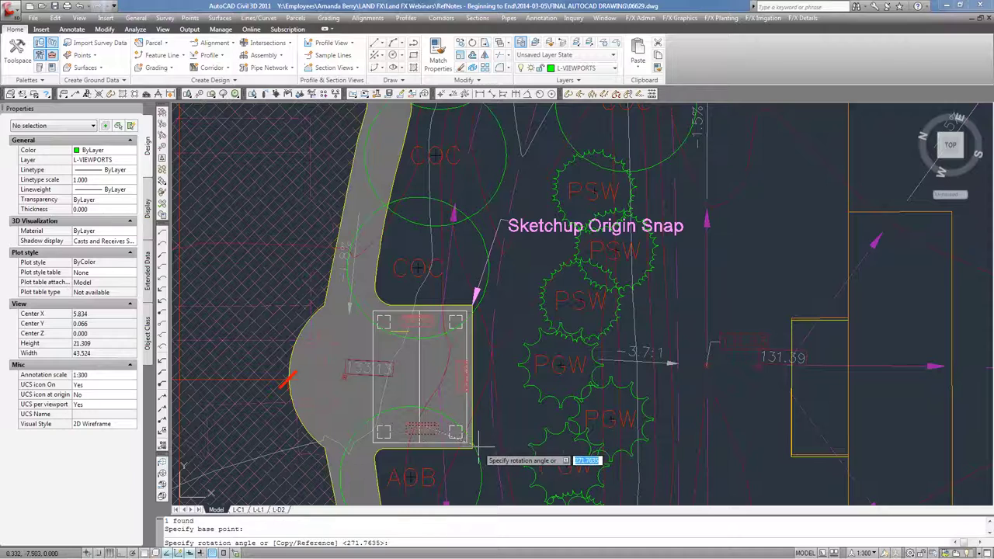
pyautogui.click(419, 433)
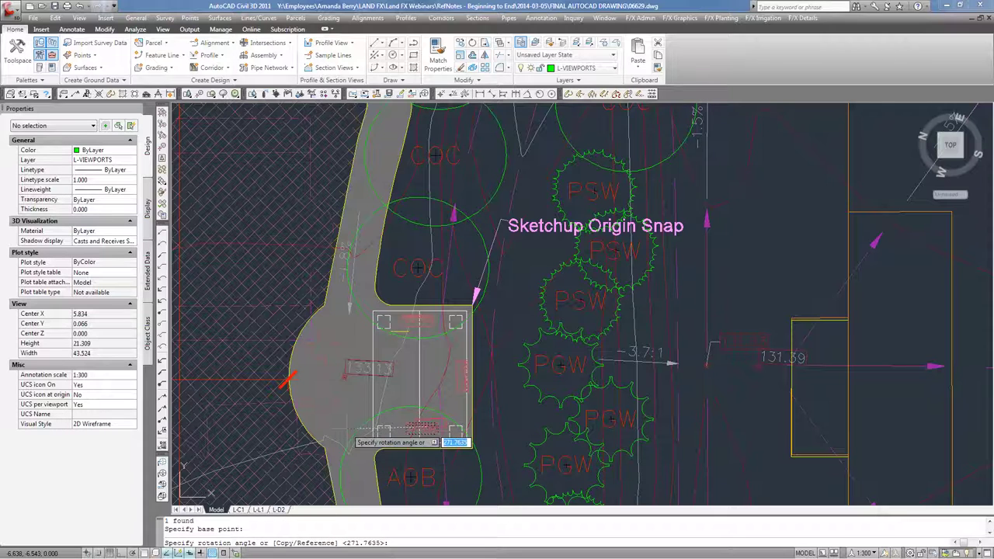
pyautogui.press('Return')
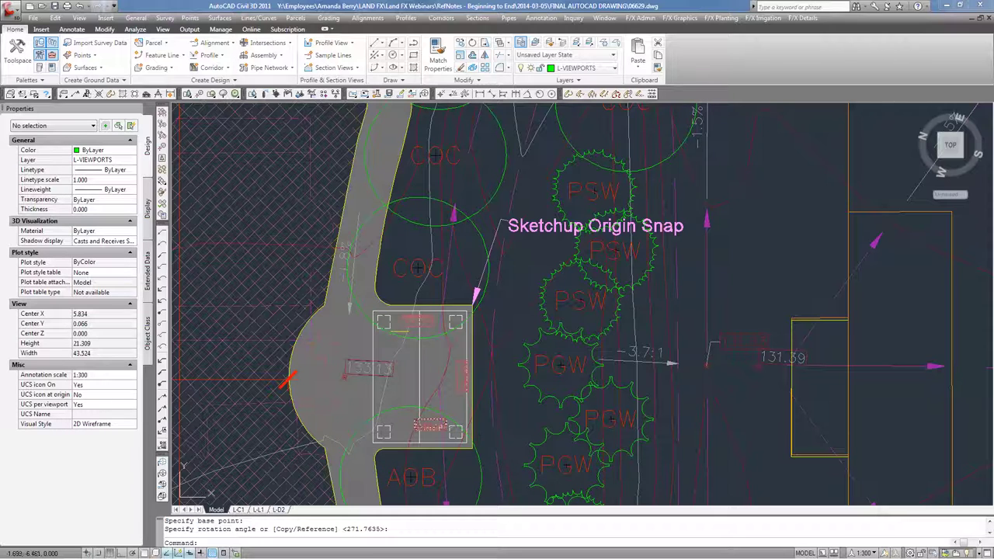
# Move the rotated lower symbol slightly down and left so it sits centred between the shelter's two lower posts
pyautogui.click(431, 425)
pyautogui.click(447, 429)
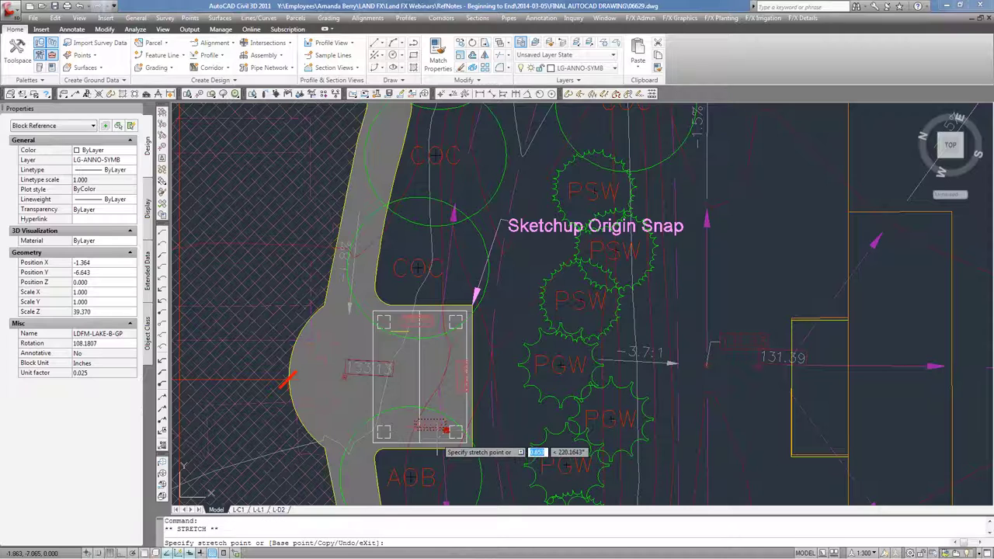
pyautogui.click(439, 436)
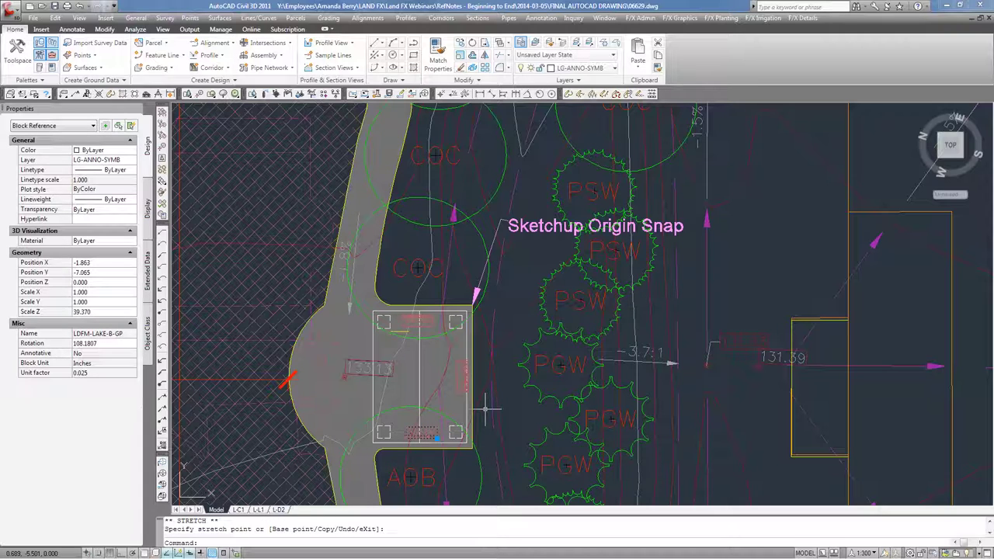
pyautogui.press('Escape')
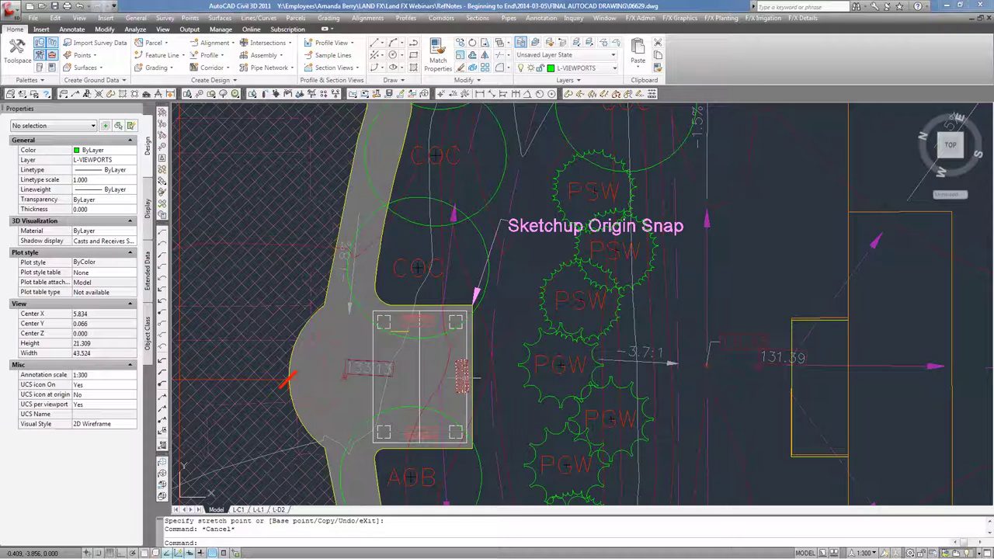
pyautogui.scroll(-2, 463, 379)
pyautogui.scroll(-3, 470, 396)
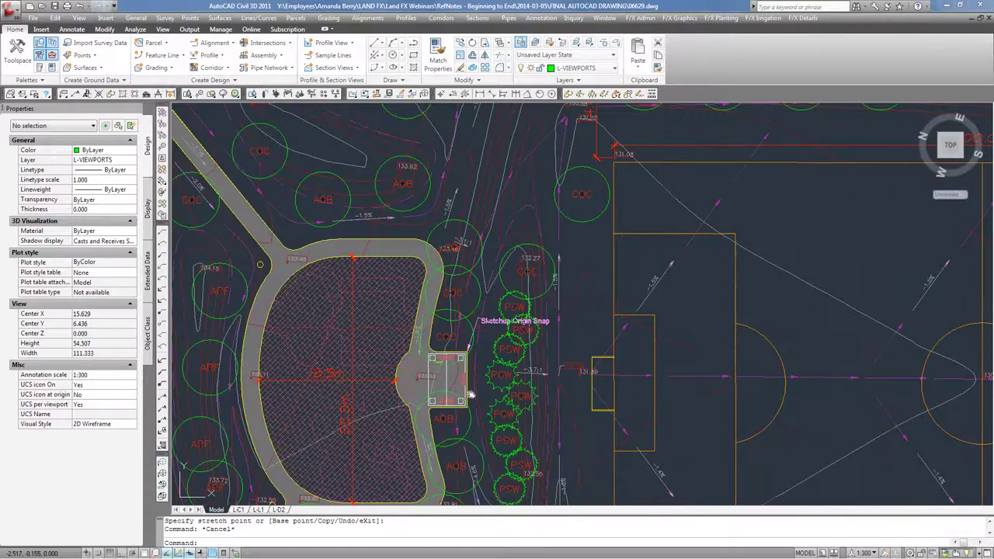
pyautogui.moveTo(469, 396); pyautogui.dragTo(503, 367, button='middle')
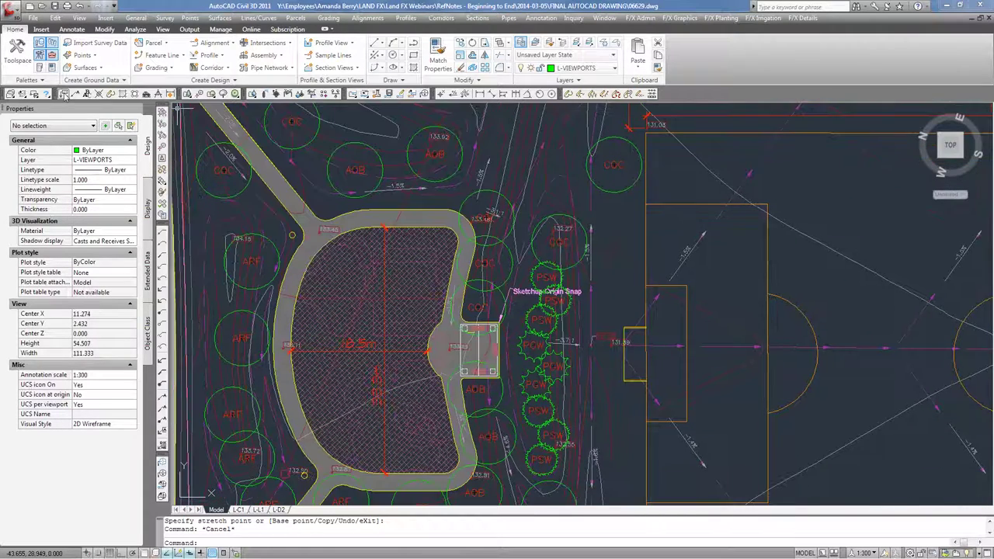
# Place the Impressed & Coloured Asphalt reference note as a hatch on the entrance area at the park's upper-left corner
pyautogui.click(64, 94)
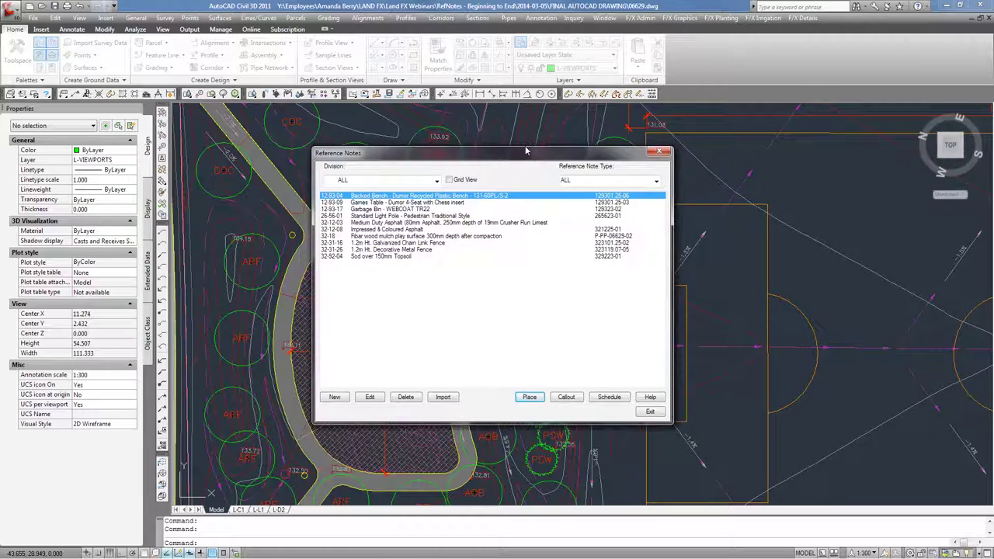
pyautogui.moveTo(526, 149); pyautogui.dragTo(515, 138)
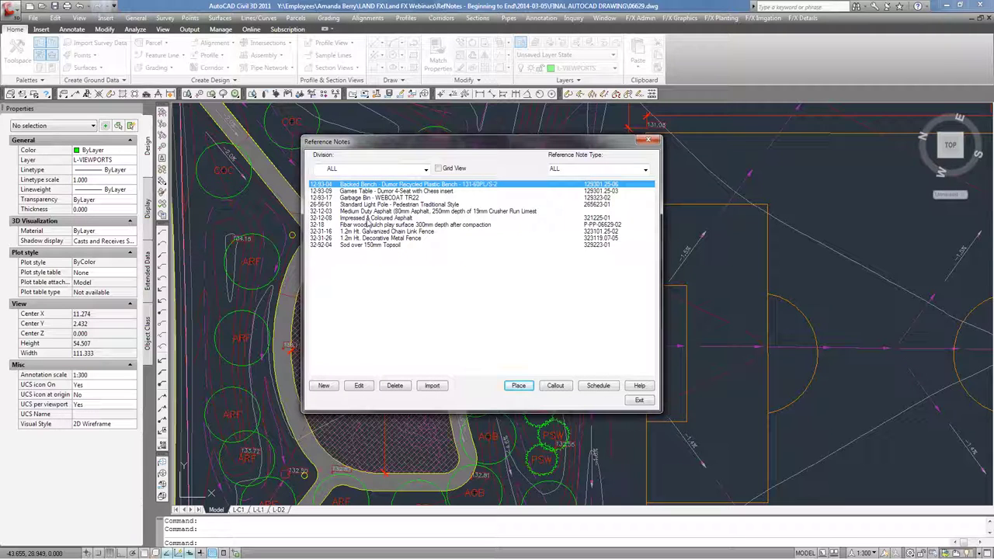
pyautogui.click(368, 224)
pyautogui.click(519, 385)
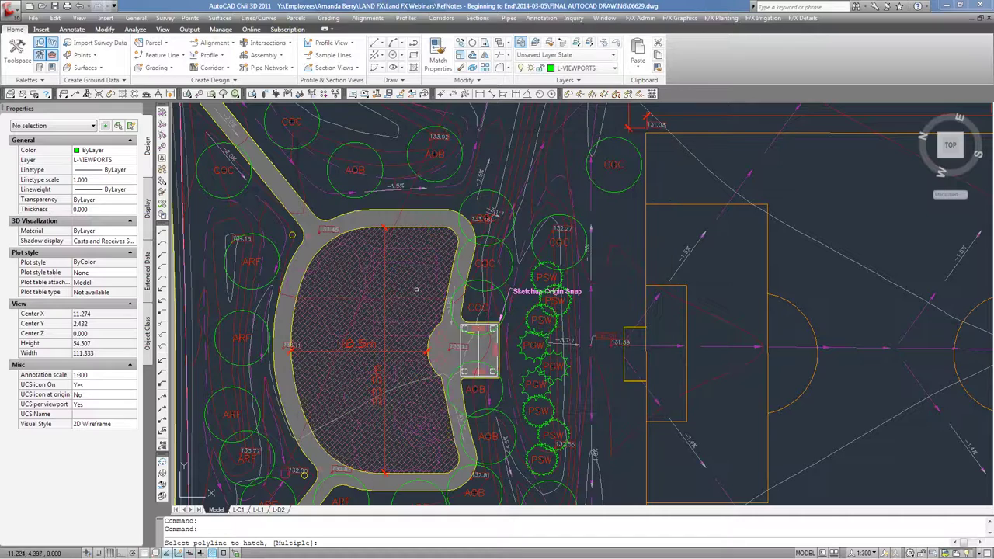
pyautogui.scroll(-3, 411, 326)
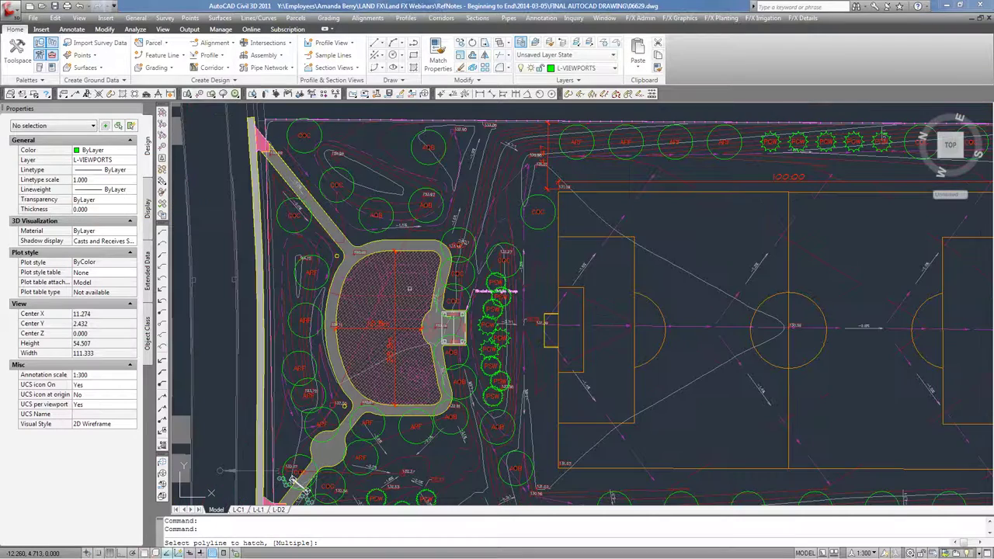
pyautogui.moveTo(411, 311); pyautogui.dragTo(446, 354, button='middle')
pyautogui.scroll(5, 276, 167)
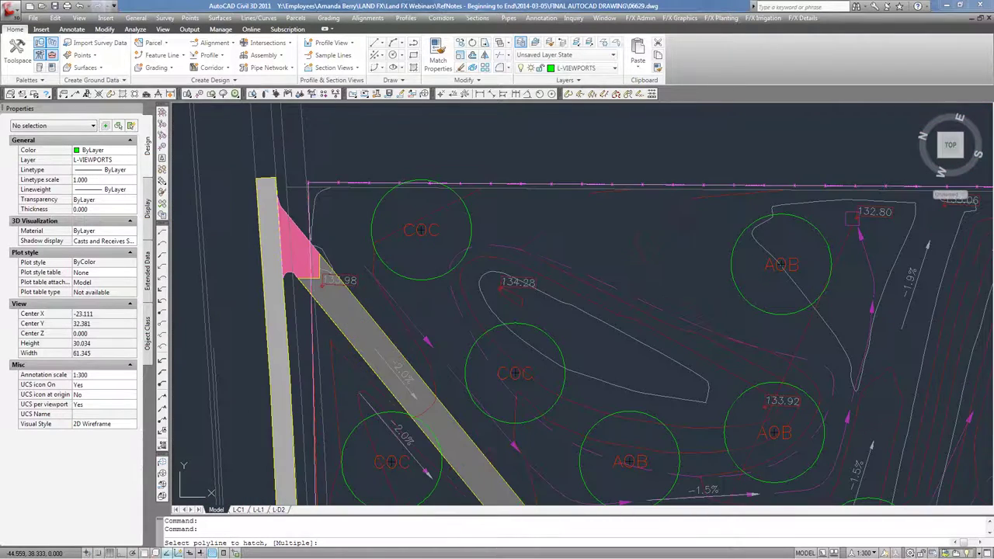
pyautogui.click(339, 273)
pyautogui.press('Return')
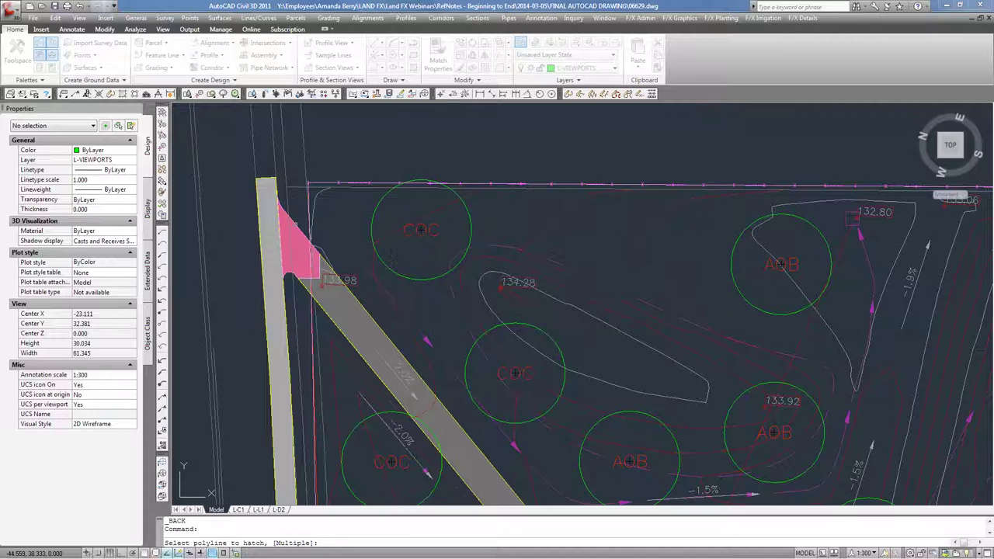
# Place the same Impressed & Coloured Asphalt hatch on the entrance area at the park's lower-left corner and return to the reference notes
pyautogui.scroll(-2, 318, 255)
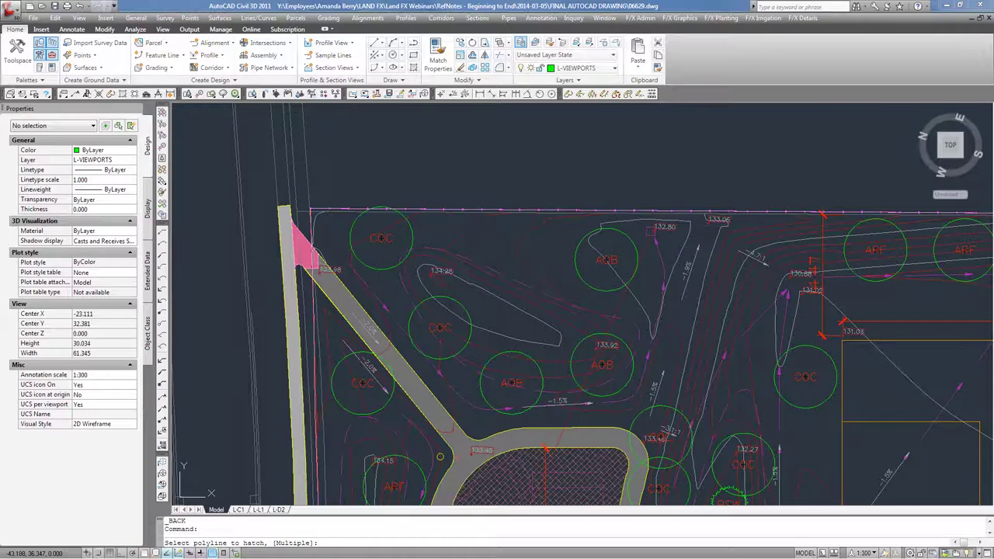
pyautogui.scroll(-5, 315, 252)
pyautogui.moveTo(336, 491); pyautogui.dragTo(355, 265, button='middle')
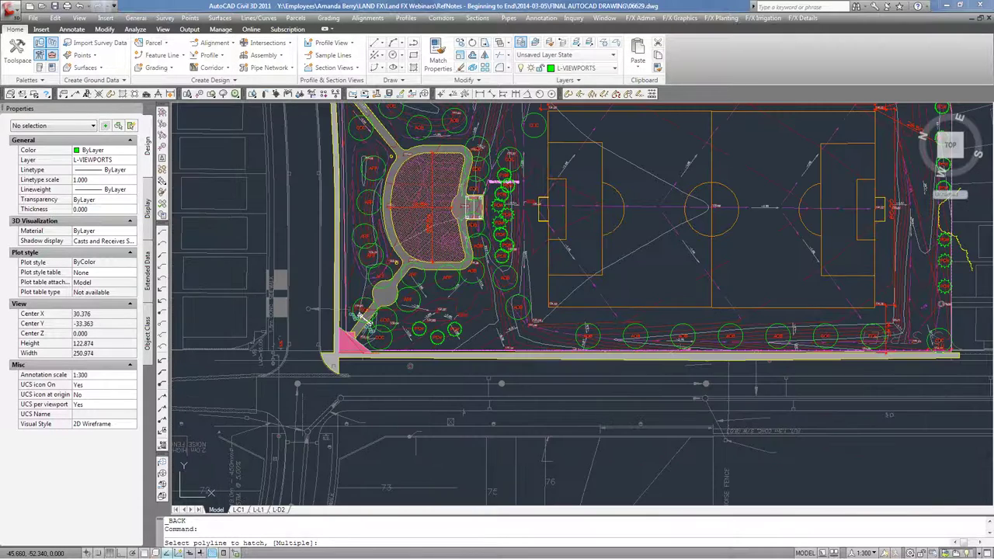
pyautogui.scroll(5, 356, 256)
pyautogui.click(415, 341)
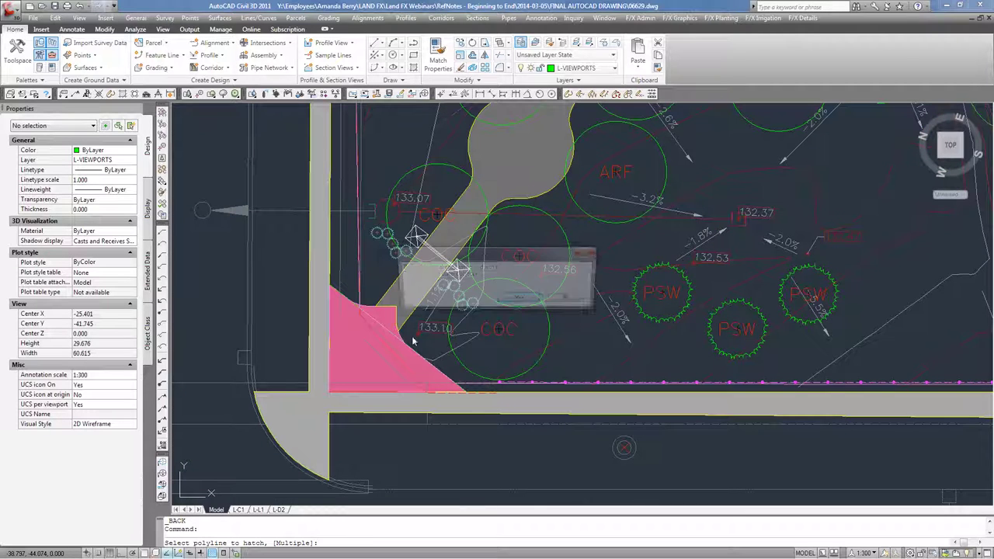
pyautogui.click(512, 302)
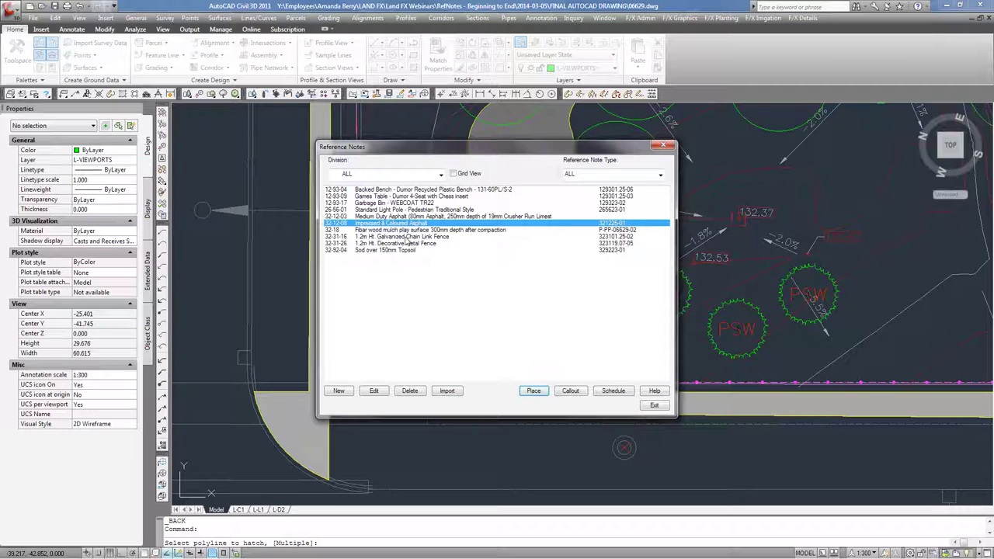
# Review the type, cost, detail and layer settings of the 1.2m Ht. Galvanized Chain Link Fence note without editing it
pyautogui.click(409, 237)
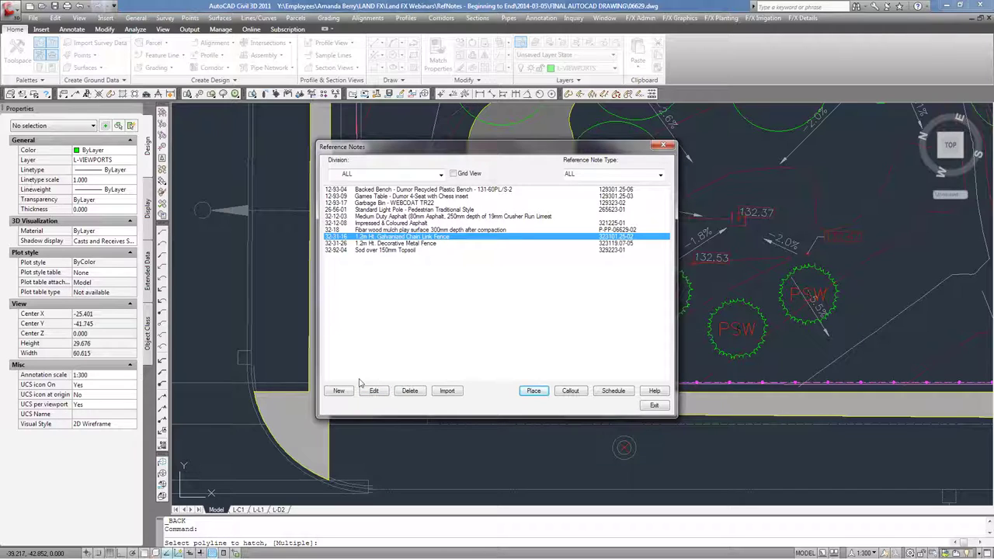
pyautogui.click(377, 396)
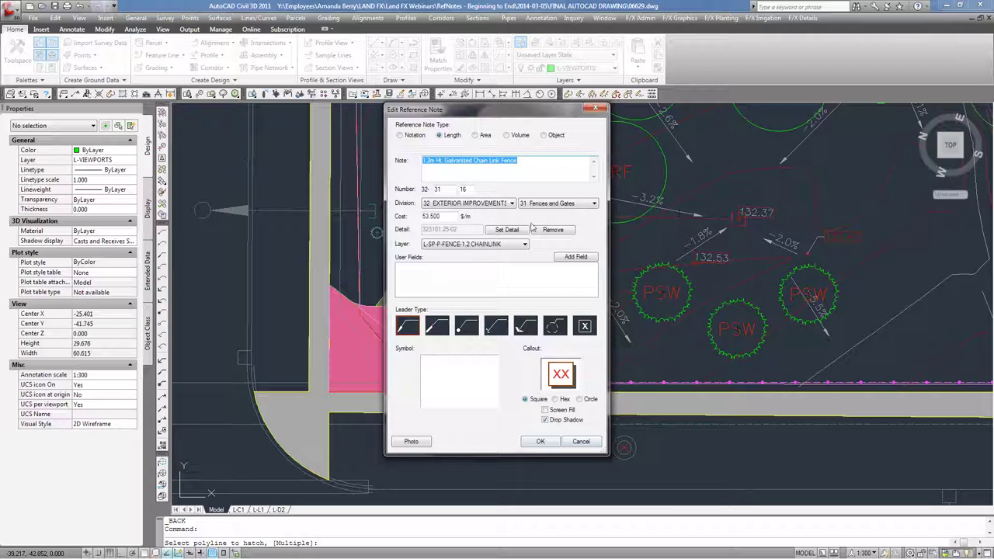
pyautogui.click(576, 440)
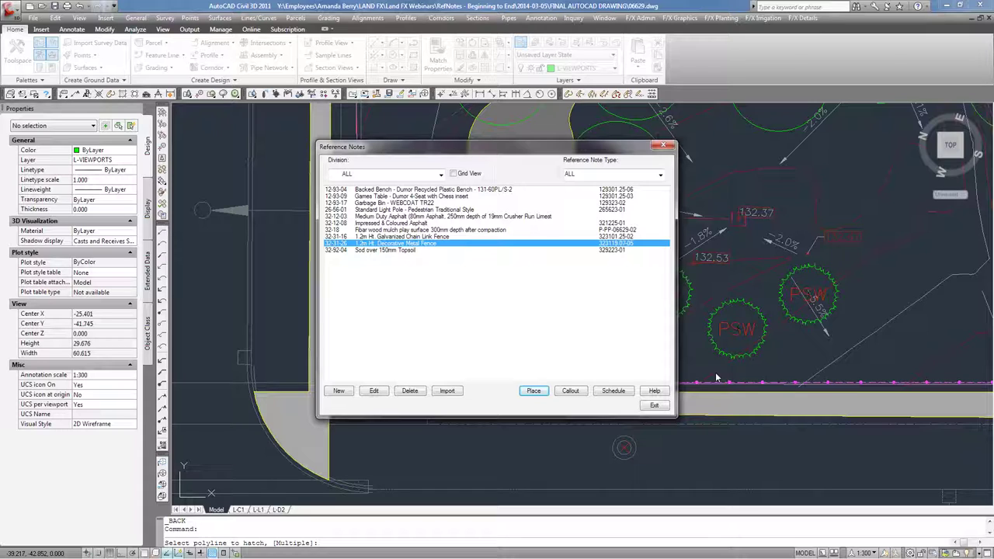
# Place the Sod over 150mm Topsoil reference note as a hatch inside the polyline around the whole park
pyautogui.click(394, 250)
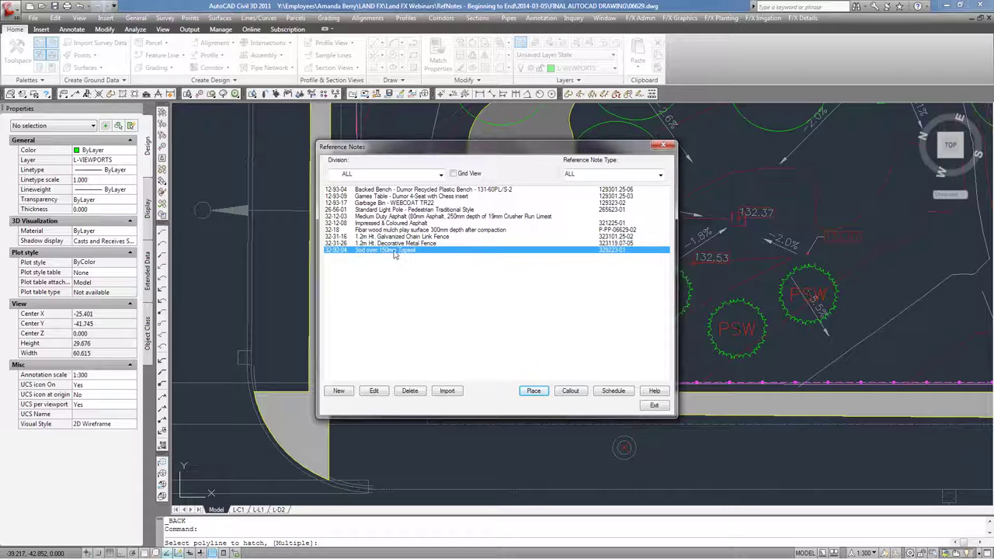
pyautogui.click(534, 391)
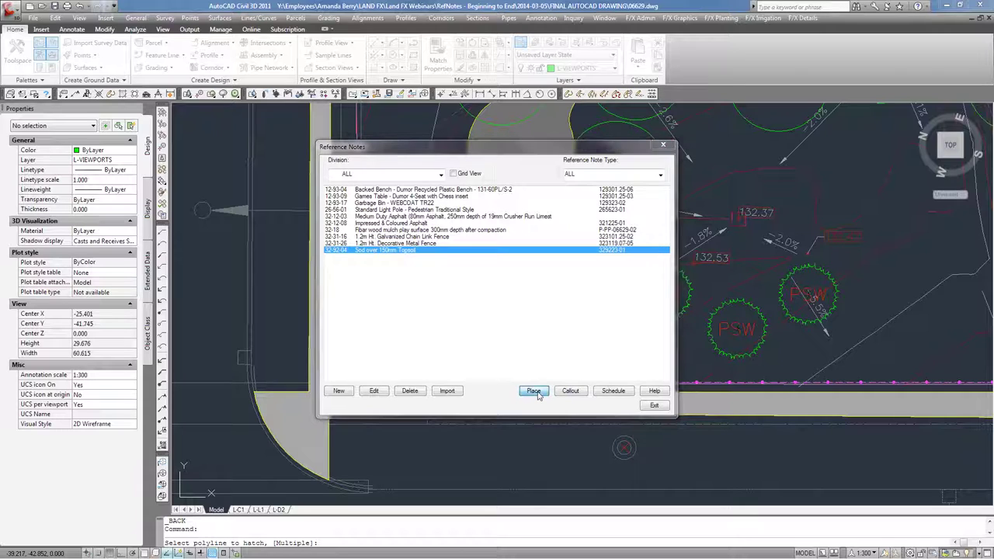
pyautogui.scroll(-5, 512, 285)
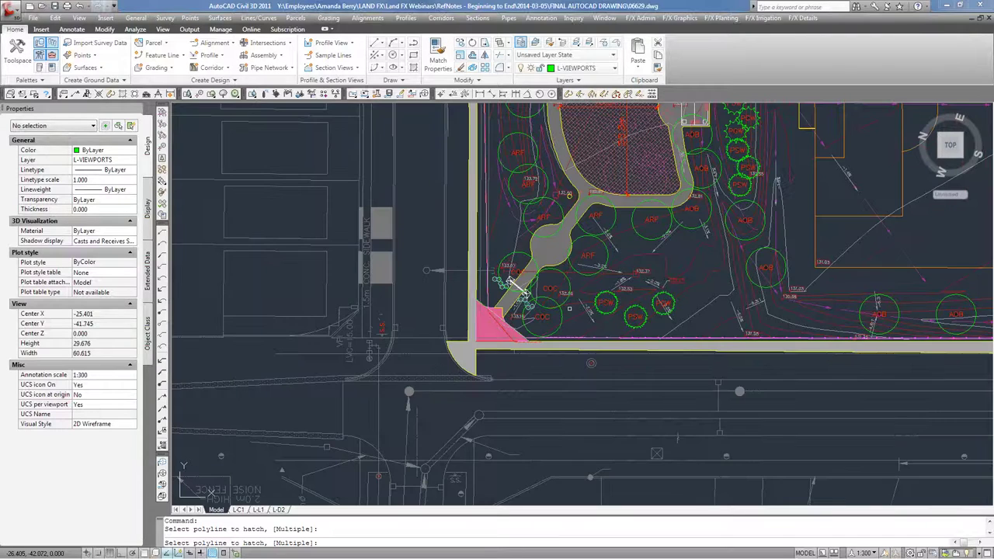
pyautogui.scroll(-2, 569, 308)
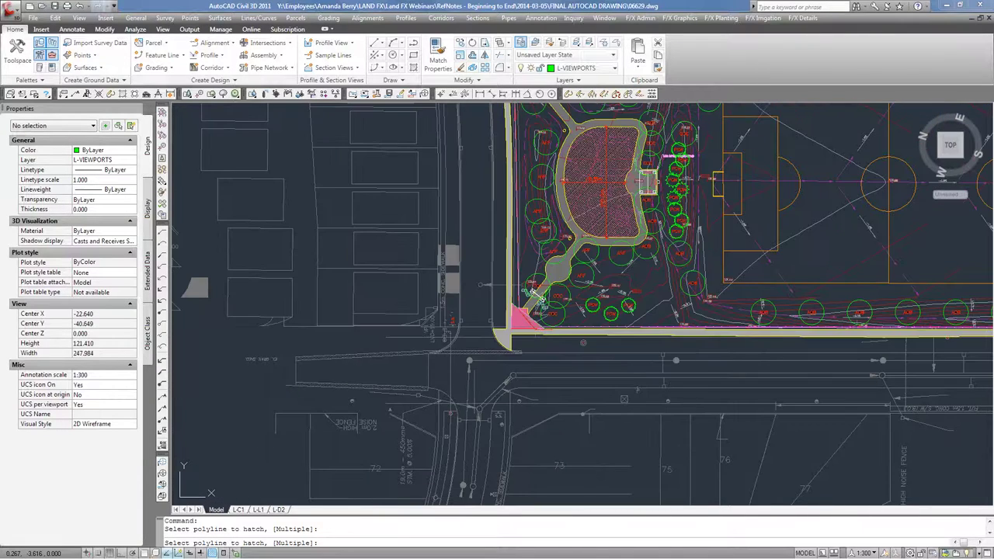
pyautogui.moveTo(569, 308); pyautogui.dragTo(433, 464, button='middle')
pyautogui.scroll(10, 389, 289)
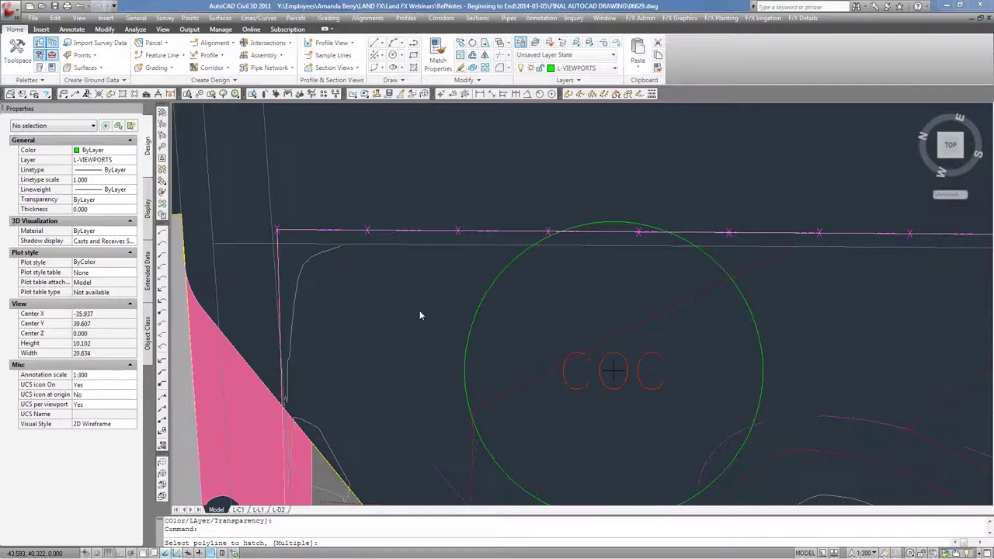
pyautogui.scroll(-8, 419, 315)
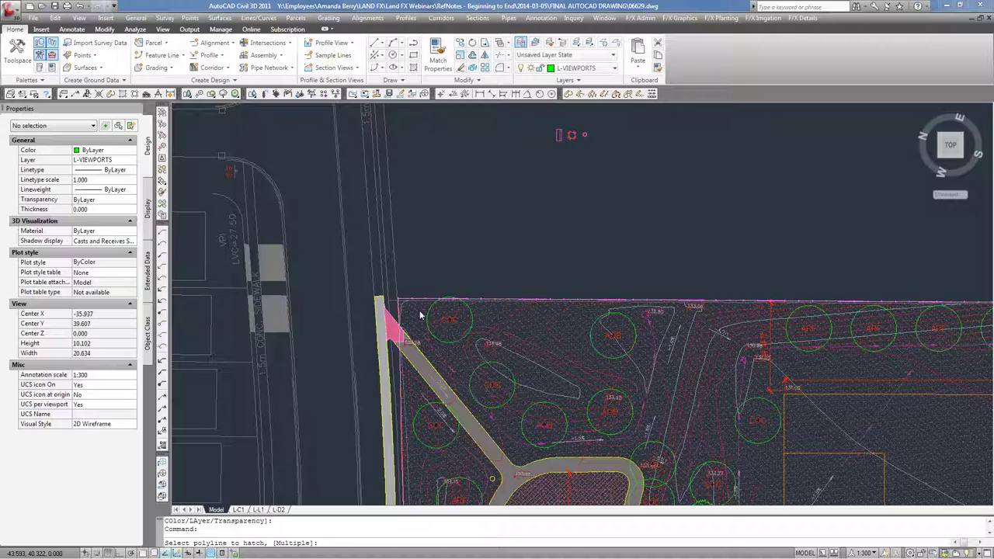
pyautogui.scroll(-10, 419, 314)
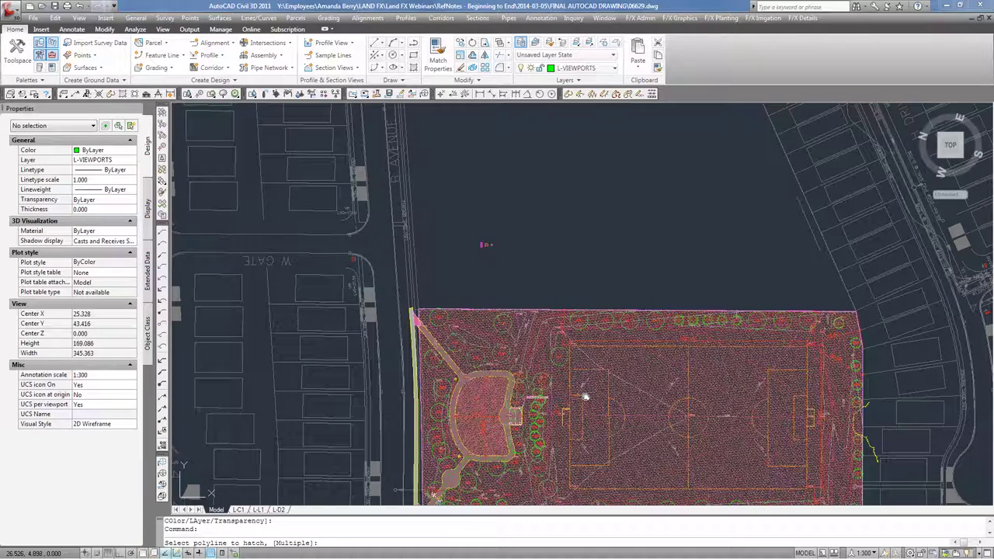
pyautogui.scroll(3, 517, 423)
pyautogui.press('Escape')
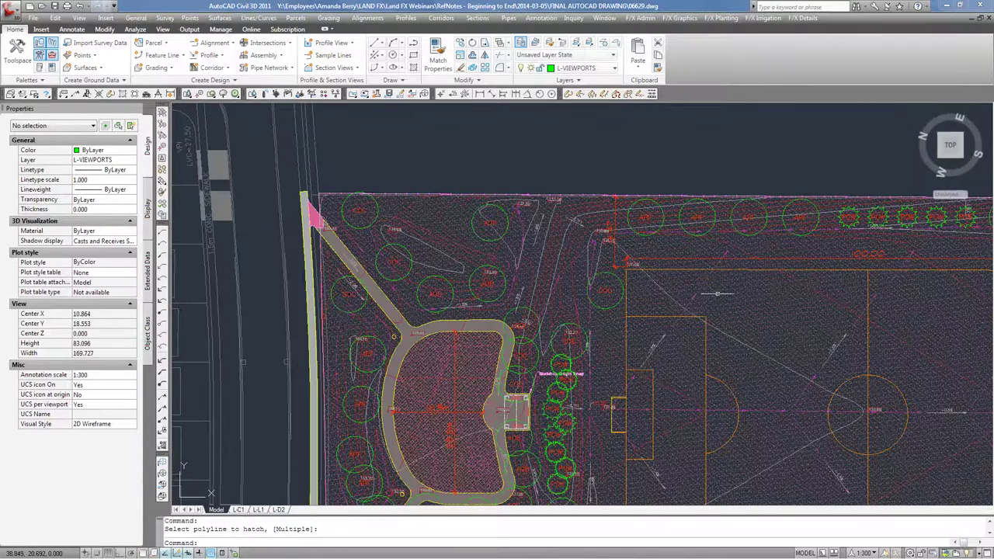
# Edit the sod hatch and add the play area's edge and the upper-left entrance outline as boundary objects
pyautogui.click(718, 292)
pyautogui.doubleClick(718, 293)
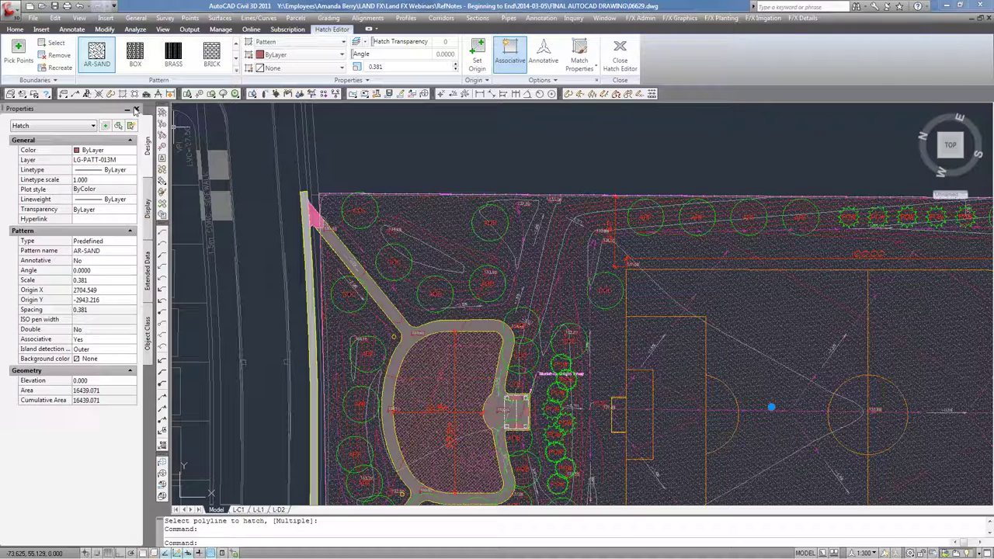
pyautogui.click(50, 42)
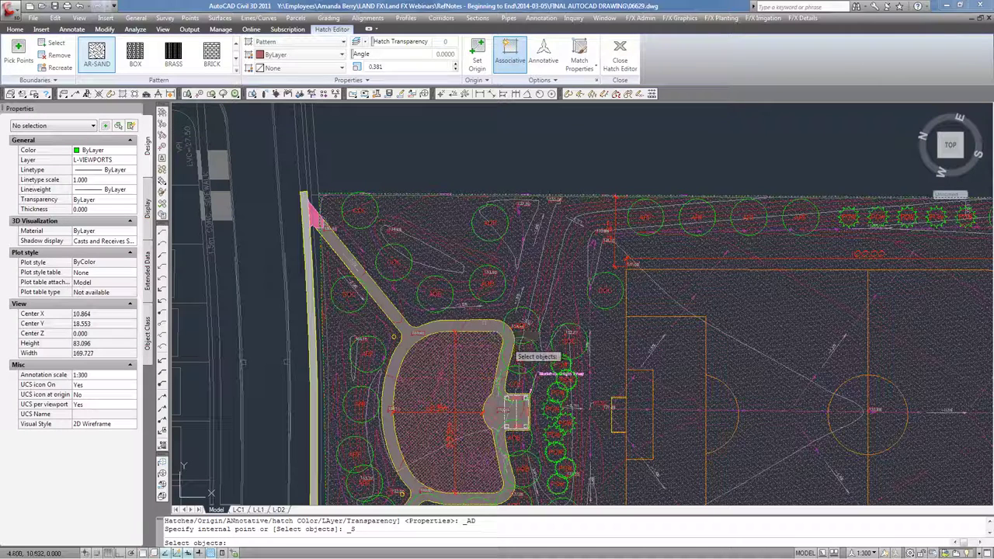
pyautogui.scroll(3, 508, 347)
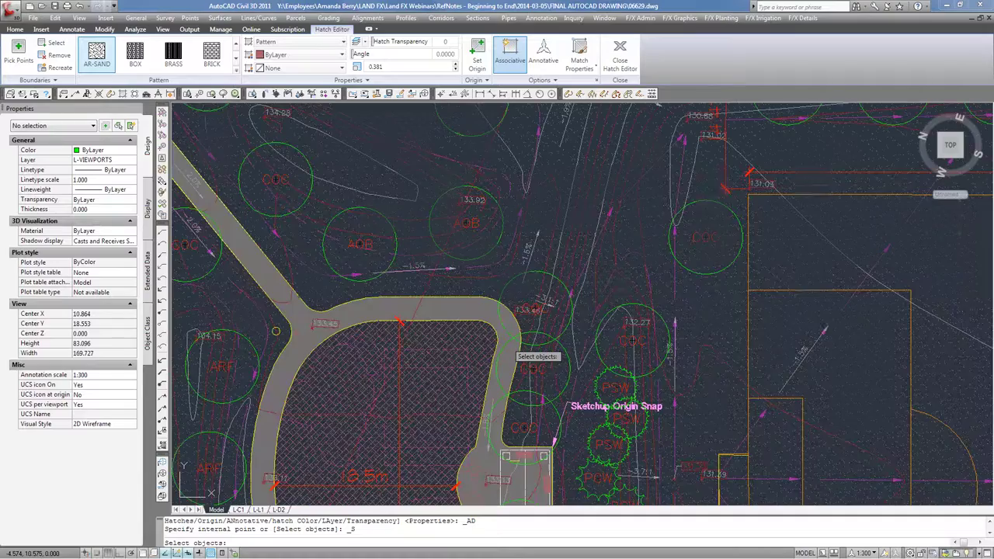
pyautogui.click(417, 322)
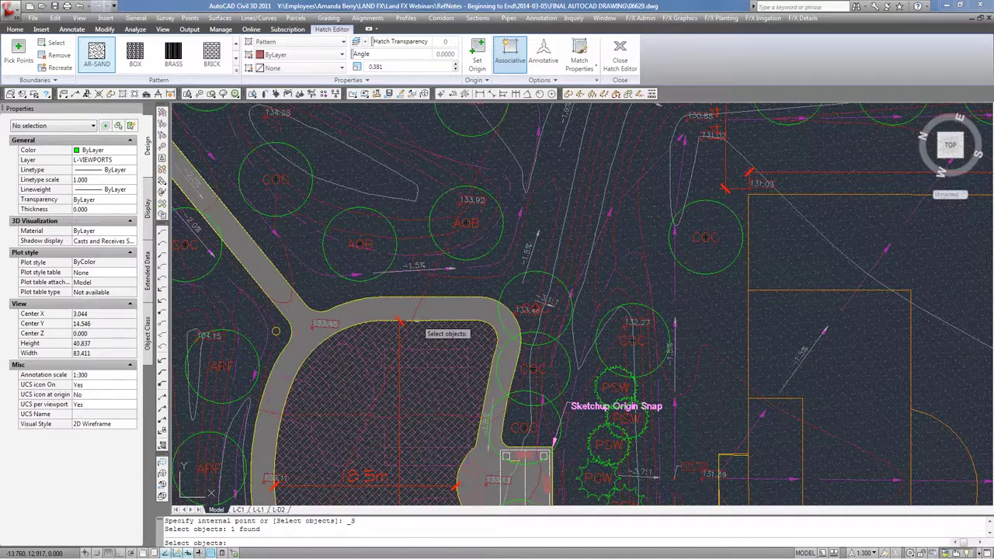
pyautogui.scroll(-2, 419, 319)
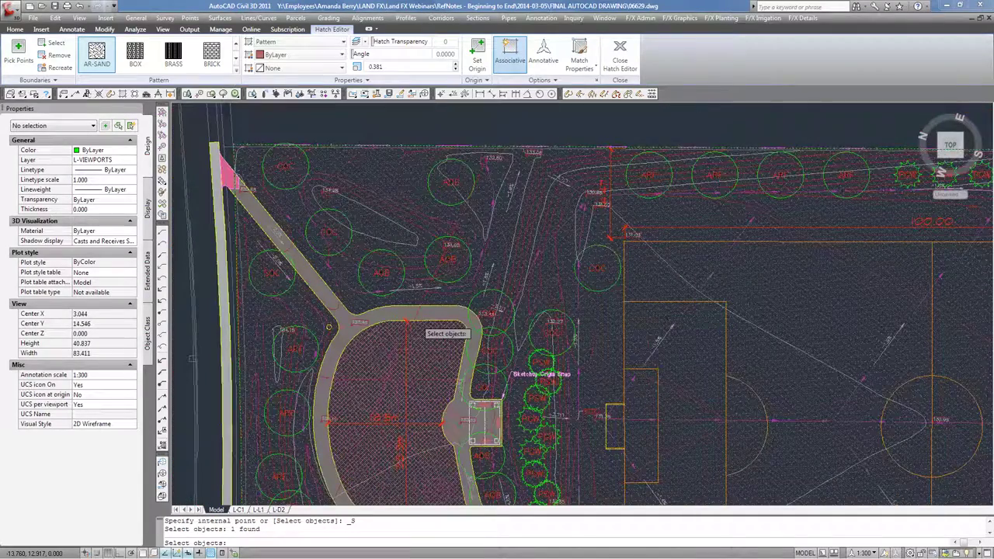
pyautogui.scroll(1, 351, 426)
pyautogui.click(351, 426)
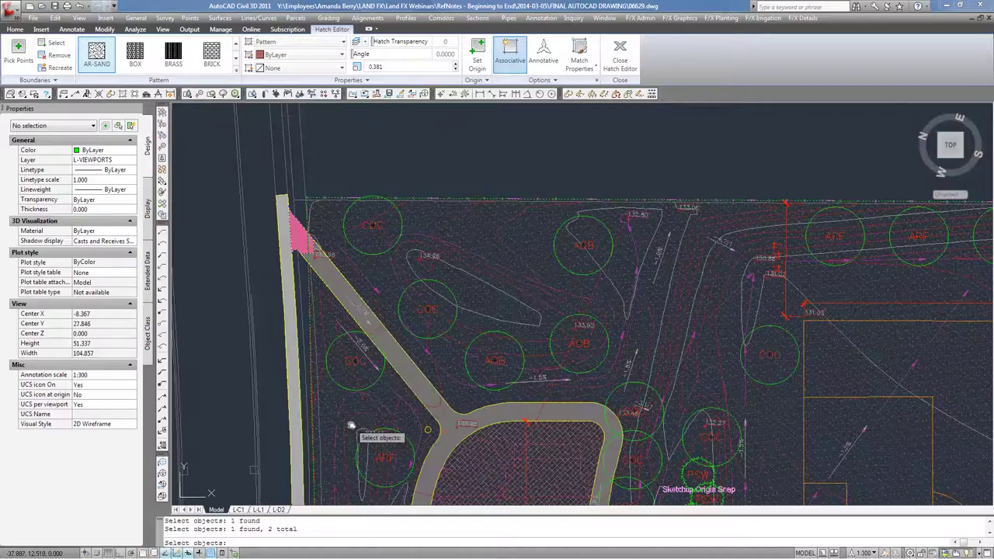
pyautogui.click(351, 426)
pyautogui.moveTo(351, 426); pyautogui.dragTo(290, 111, button='middle')
pyautogui.press('Return')
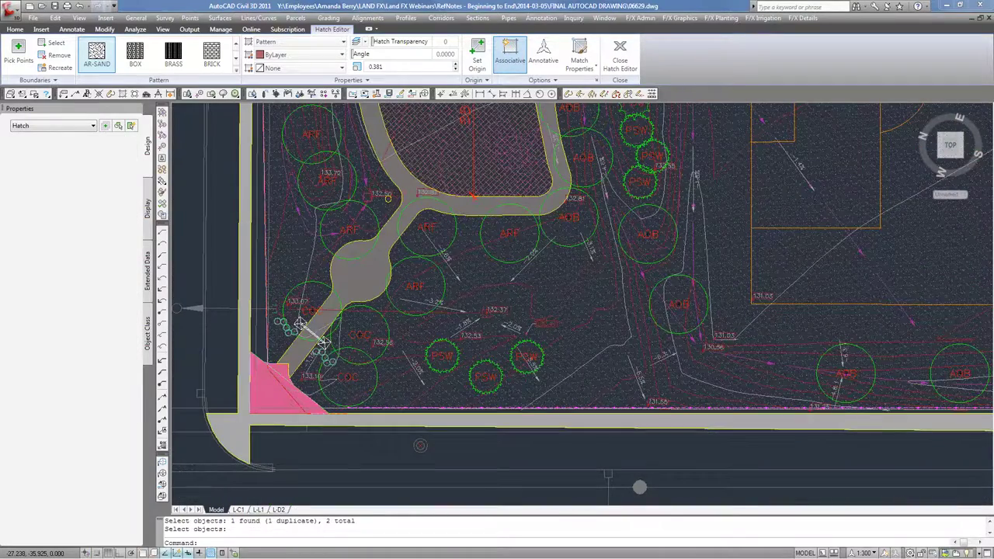
# Add the outline of the asphalt path around the round node to the sod hatch's boundaries
pyautogui.scroll(1, 421, 289)
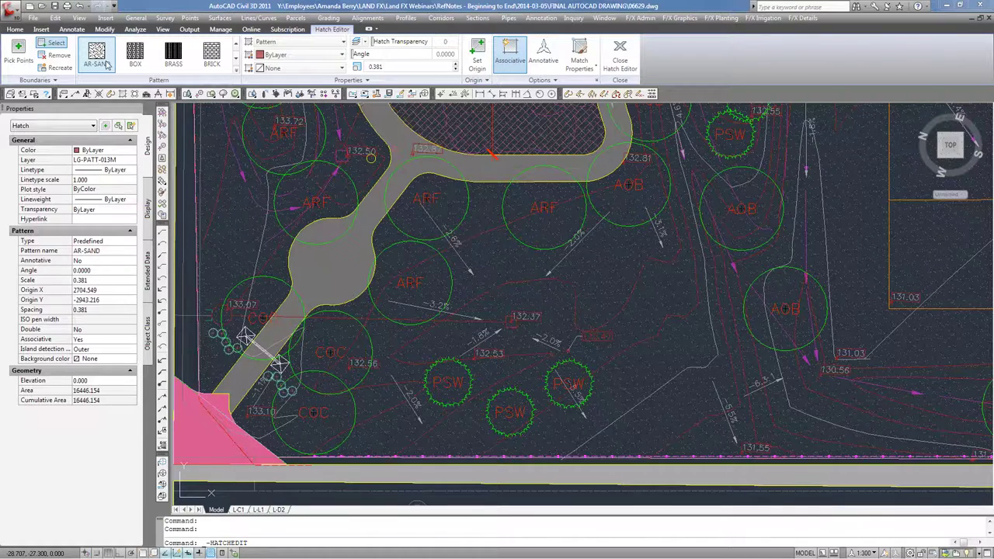
pyautogui.click(52, 42)
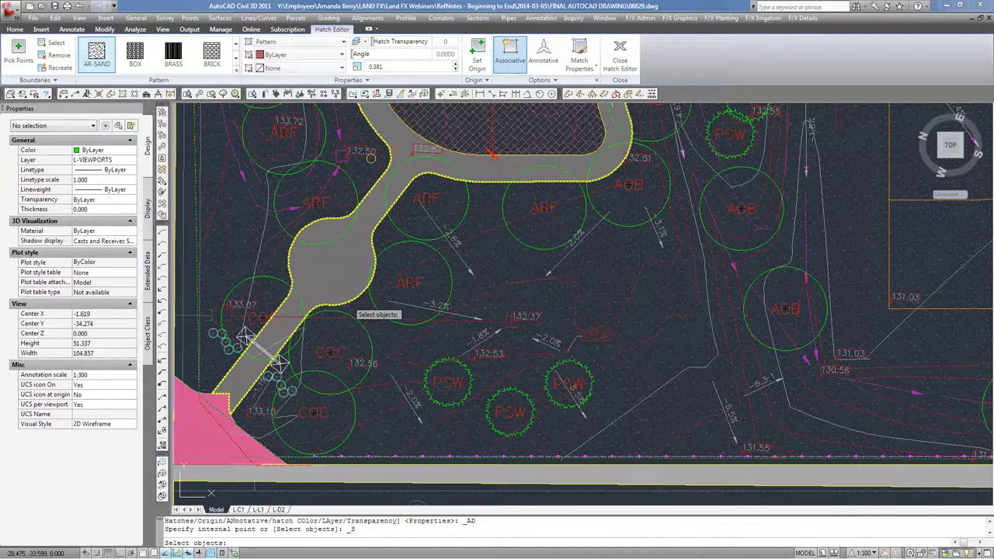
pyautogui.scroll(1, 348, 301)
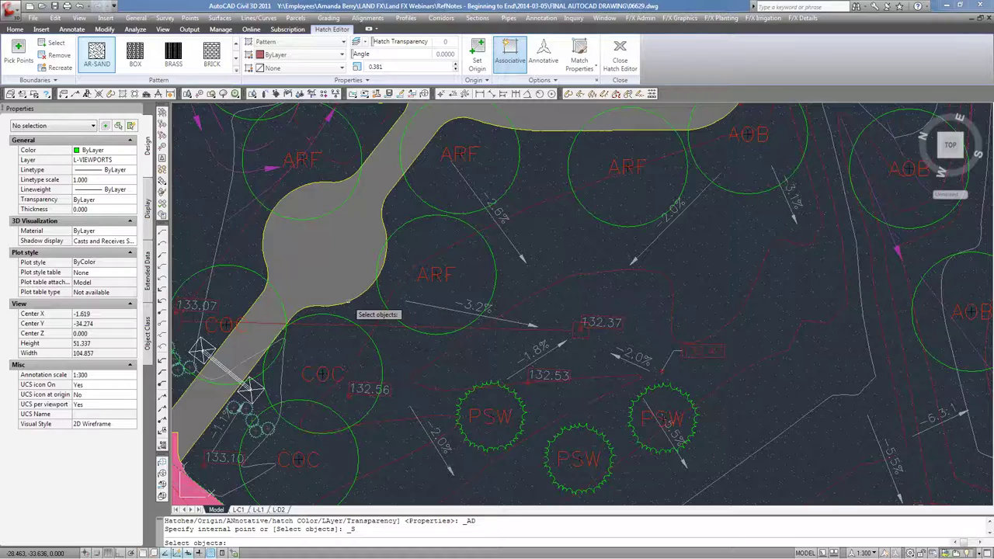
pyautogui.scroll(1, 348, 302)
pyautogui.click(403, 308)
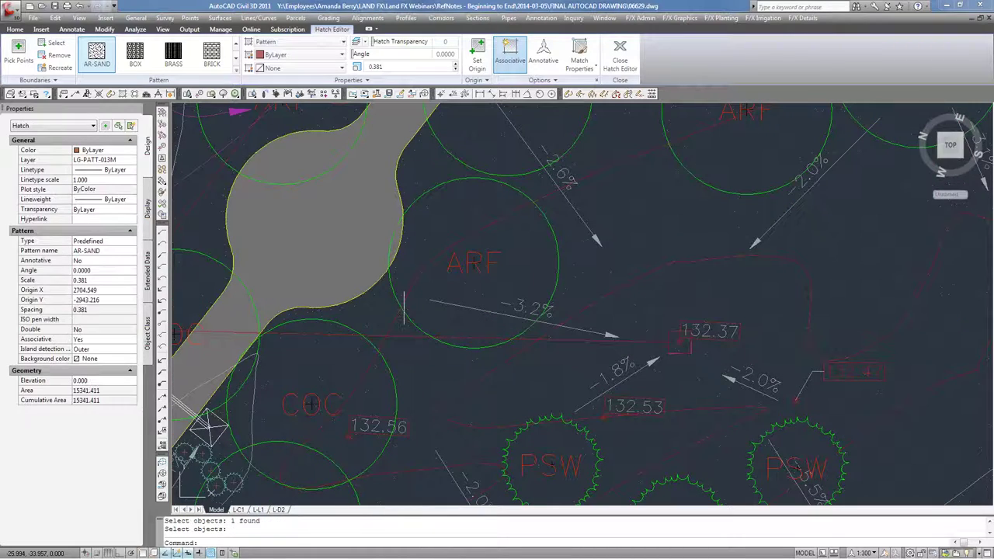
# Set the colour of the sod hatch covering the park to index colour 253
pyautogui.scroll(-6, 435, 257)
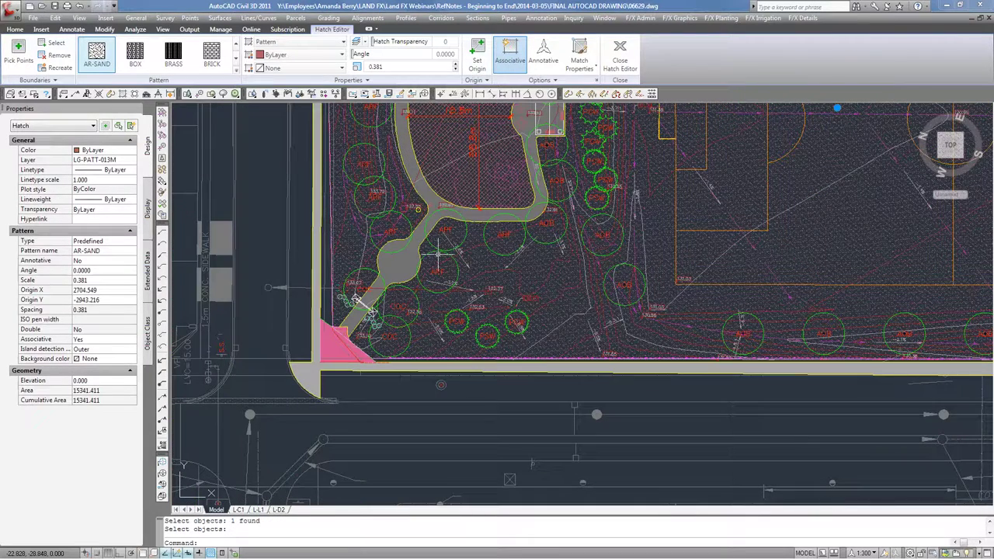
pyautogui.scroll(-5, 439, 254)
pyautogui.click(117, 150)
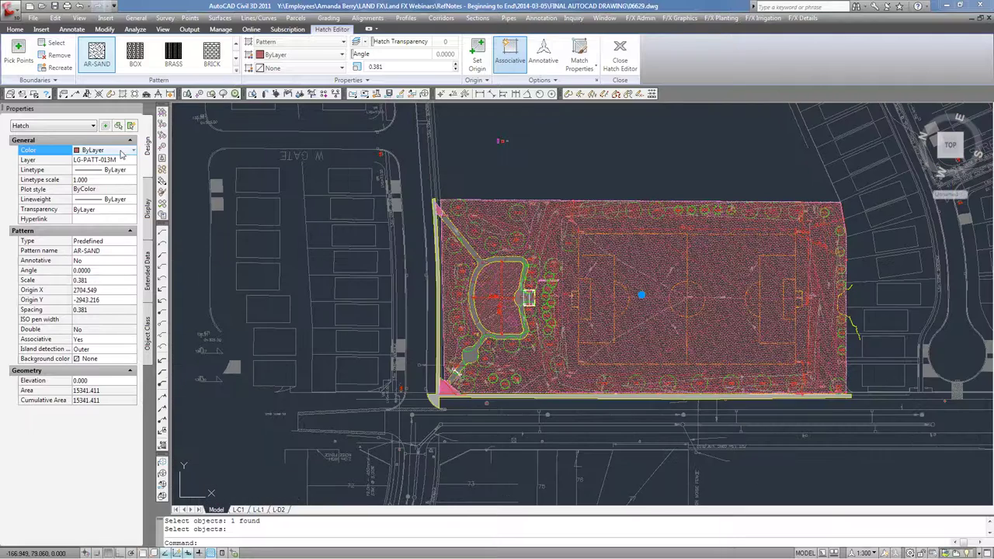
pyautogui.click(133, 150)
pyautogui.scroll(-2, 109, 209)
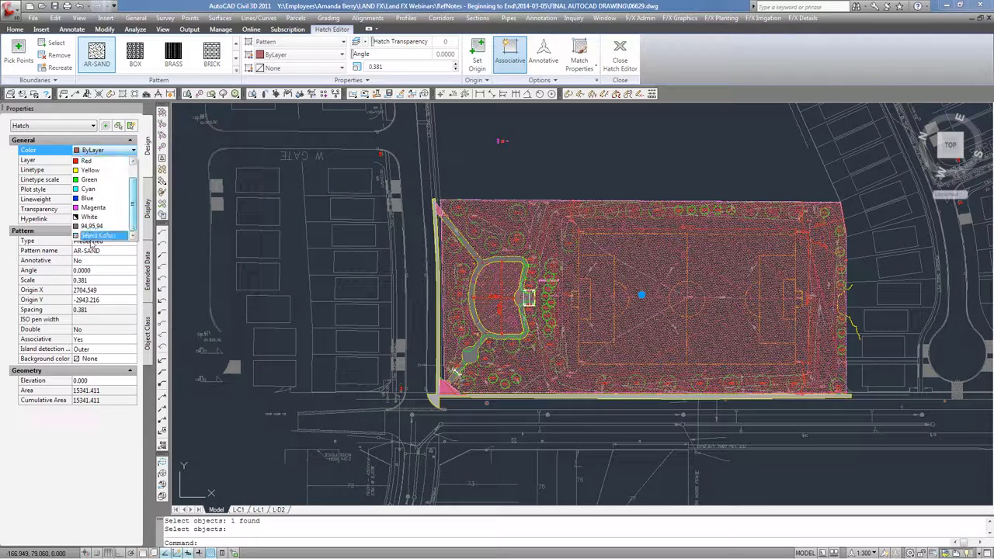
pyautogui.click(96, 235)
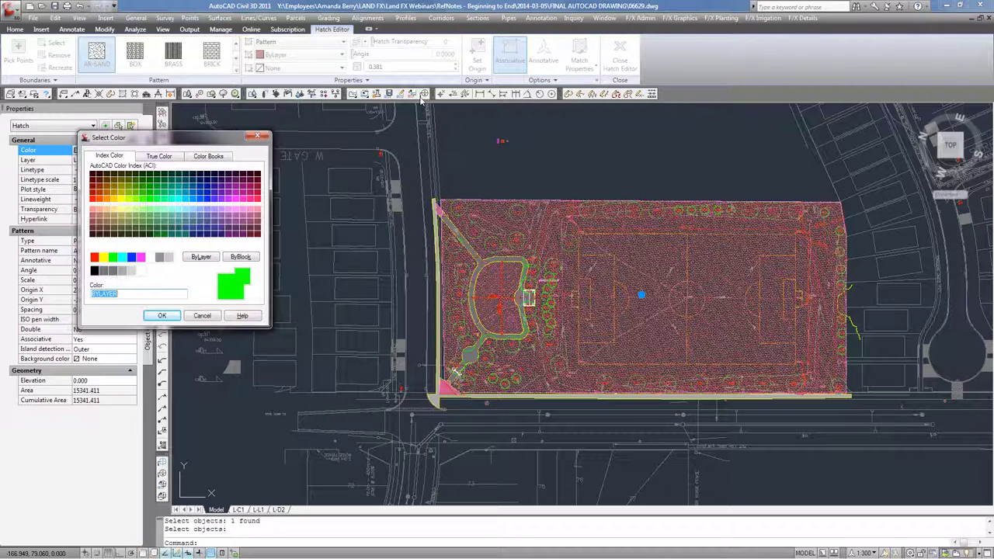
pyautogui.click(390, 326)
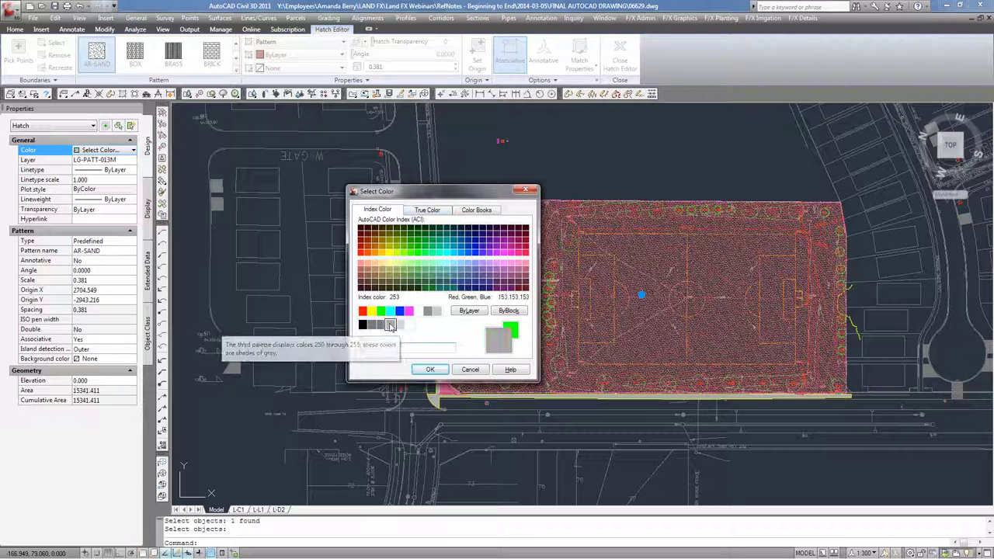
pyautogui.click(431, 370)
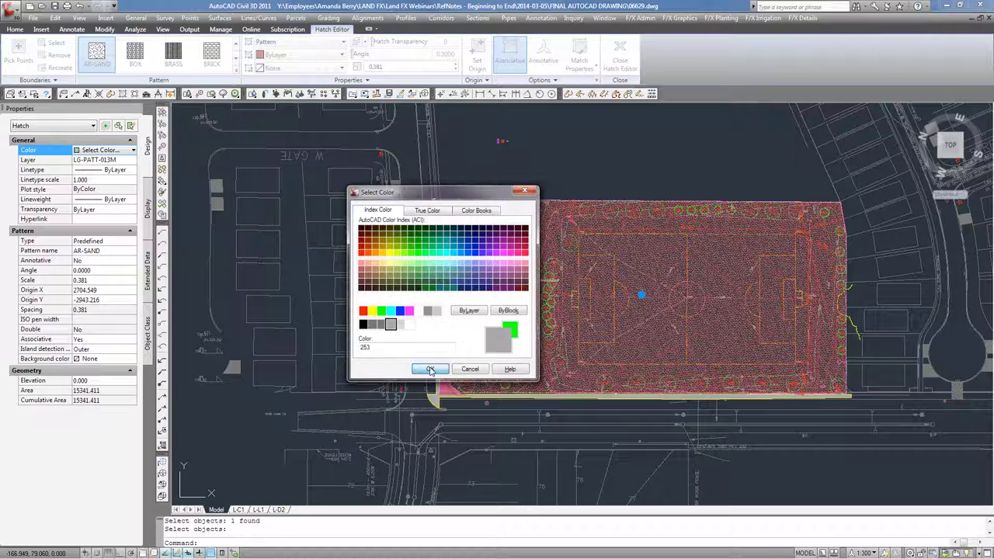
# Send the sod hatch to the back of the display order and deselect it
pyautogui.rightClick(674, 290)
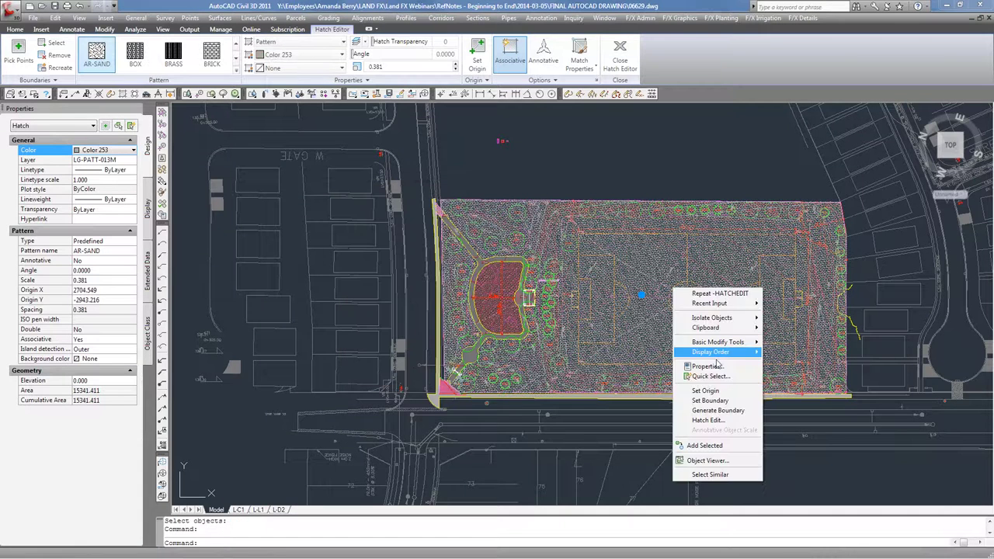
pyautogui.moveTo(711, 352)
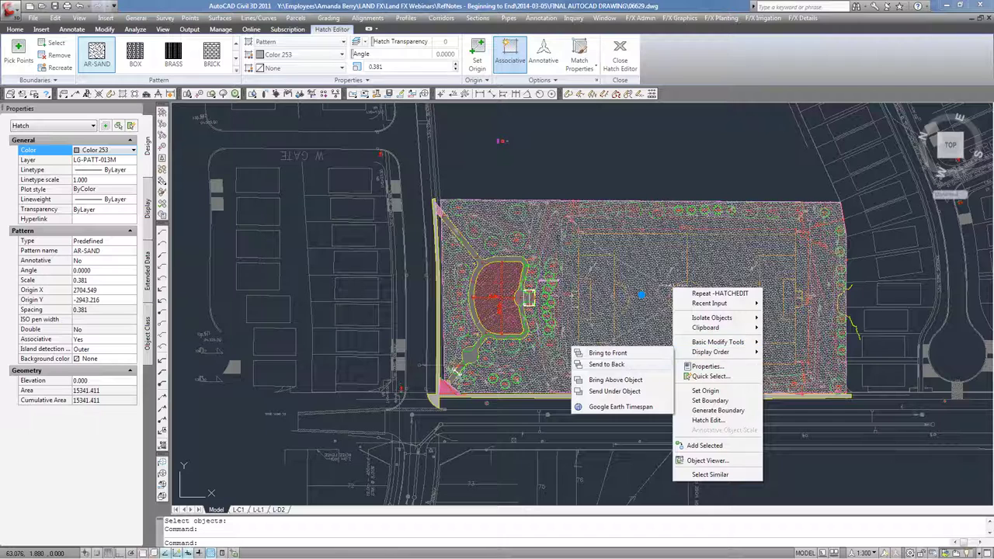
pyautogui.click(614, 364)
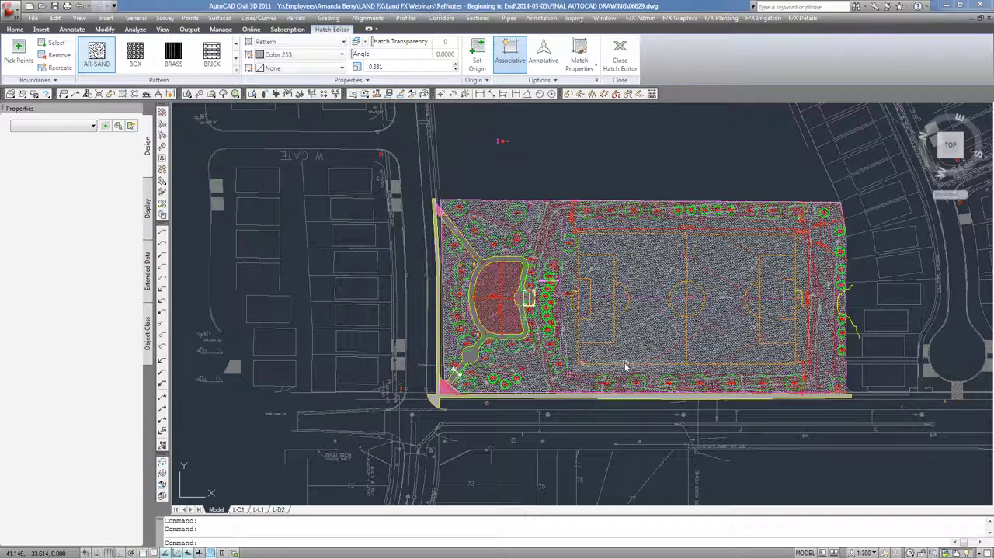
pyautogui.press('Escape')
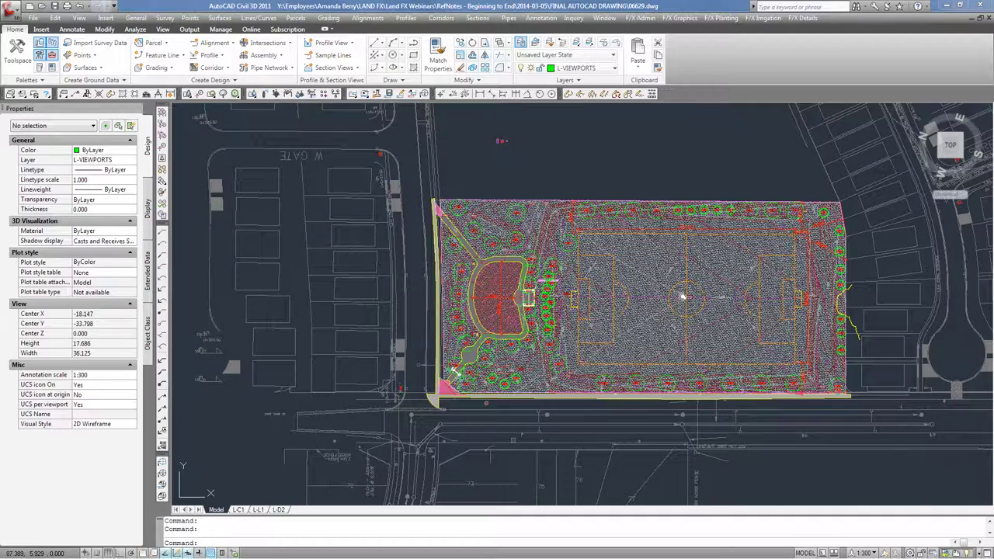
# Examine how the hatched park plan looks in model space and on the L-L1 and L-C1 layouts
pyautogui.moveTo(683, 296); pyautogui.dragTo(539, 302, button='middle')
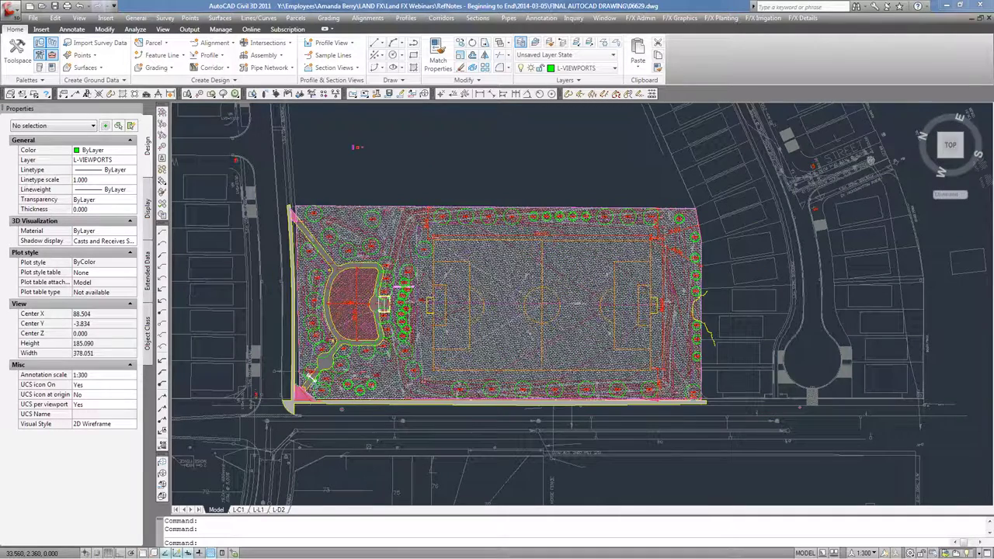
pyautogui.scroll(2, 312, 307)
pyautogui.press('Escape')
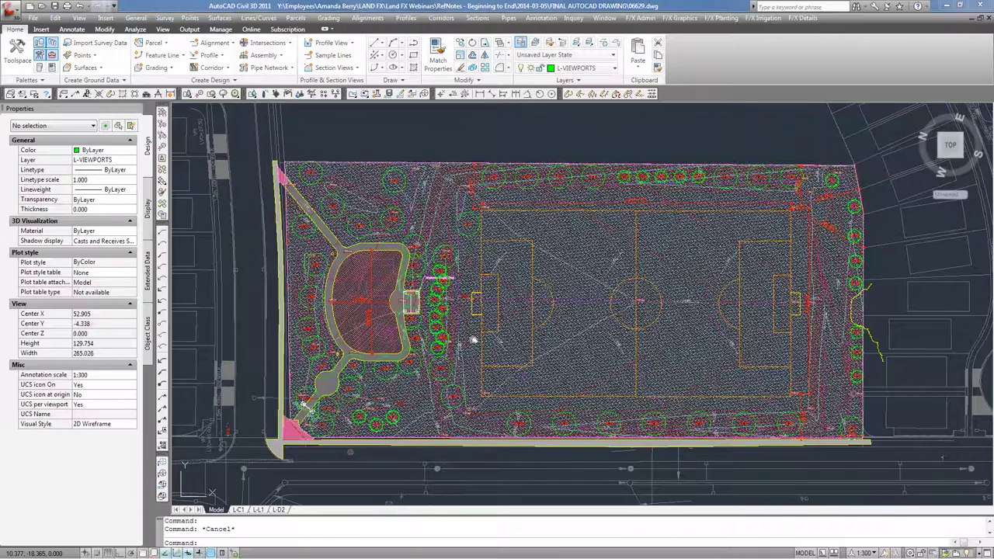
pyautogui.moveTo(473, 339); pyautogui.dragTo(417, 370, button='middle')
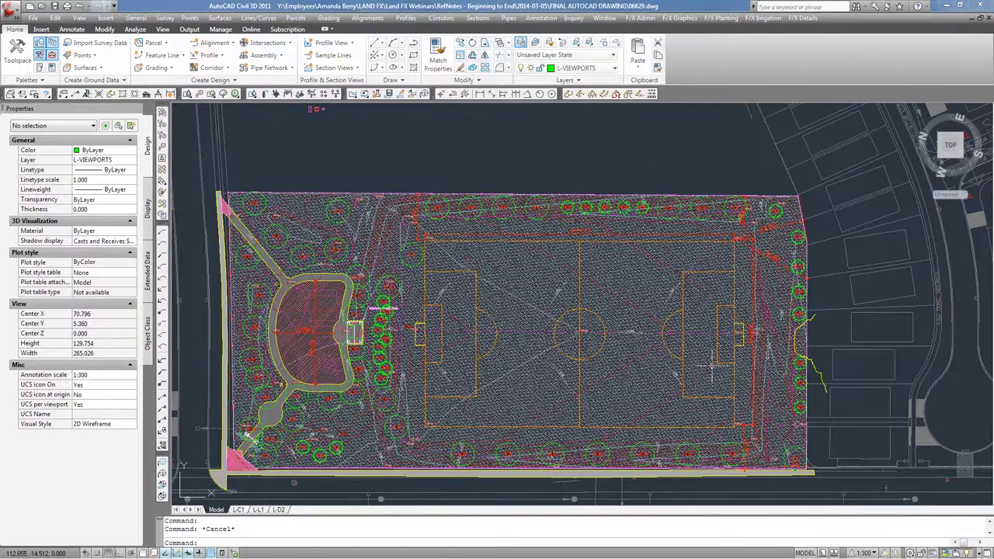
pyautogui.moveTo(710, 365)
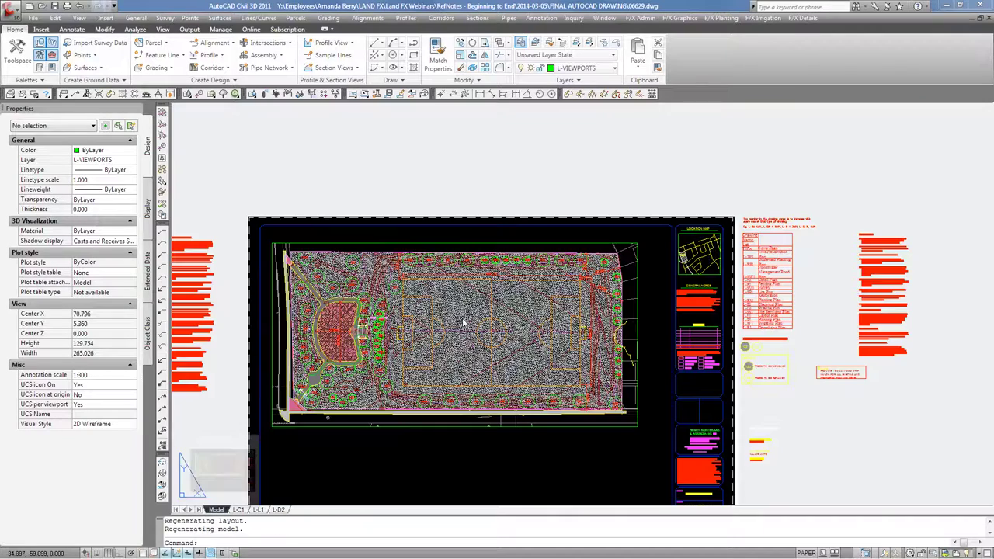
pyautogui.moveTo(568, 297); pyautogui.dragTo(519, 307, button='middle')
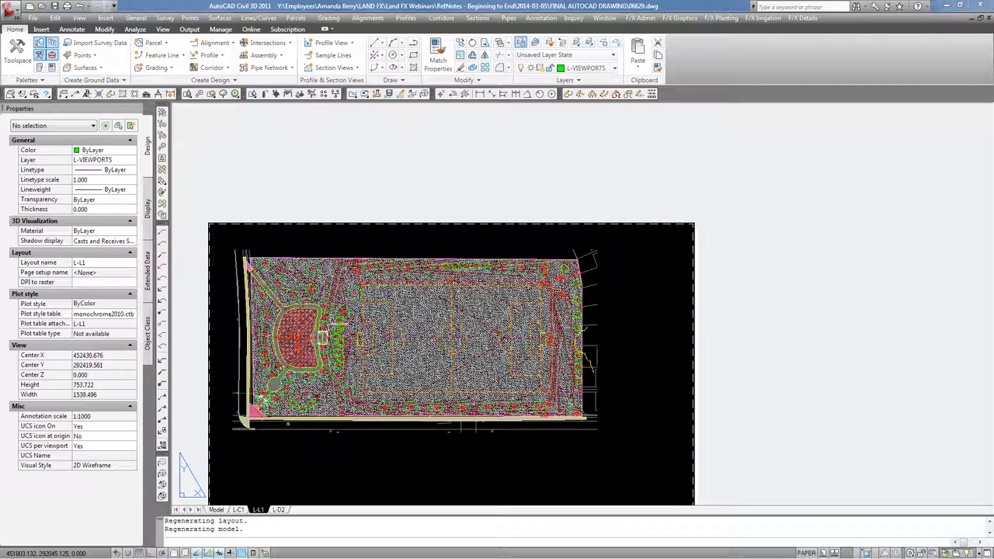
pyautogui.hotkey('ctrl', 'pageup')
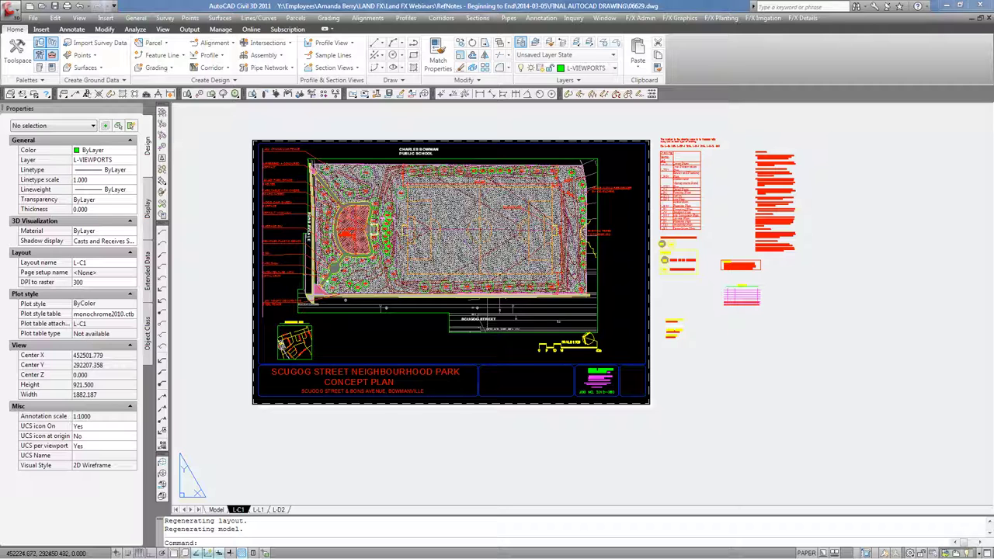
pyautogui.moveTo(438, 195); pyautogui.dragTo(431, 248, button='middle')
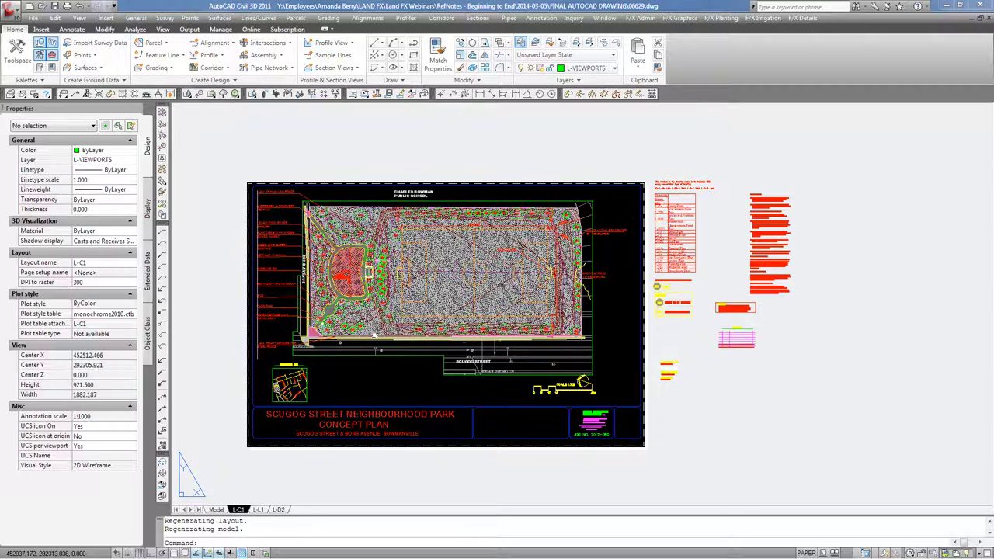
pyautogui.moveTo(374, 335); pyautogui.dragTo(339, 358, button='middle')
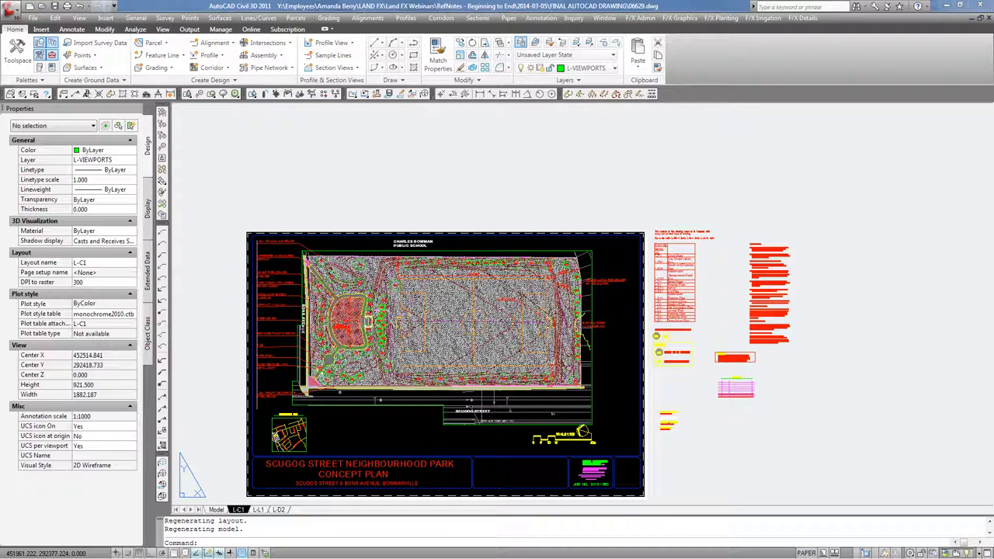
pyautogui.scroll(3, 321, 299)
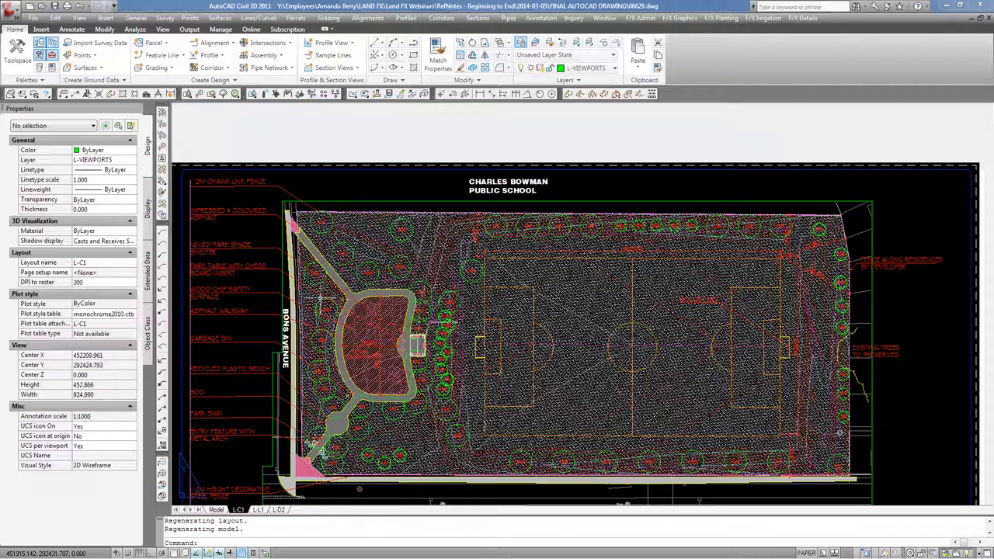
pyautogui.moveTo(324, 310); pyautogui.dragTo(355, 279, button='middle')
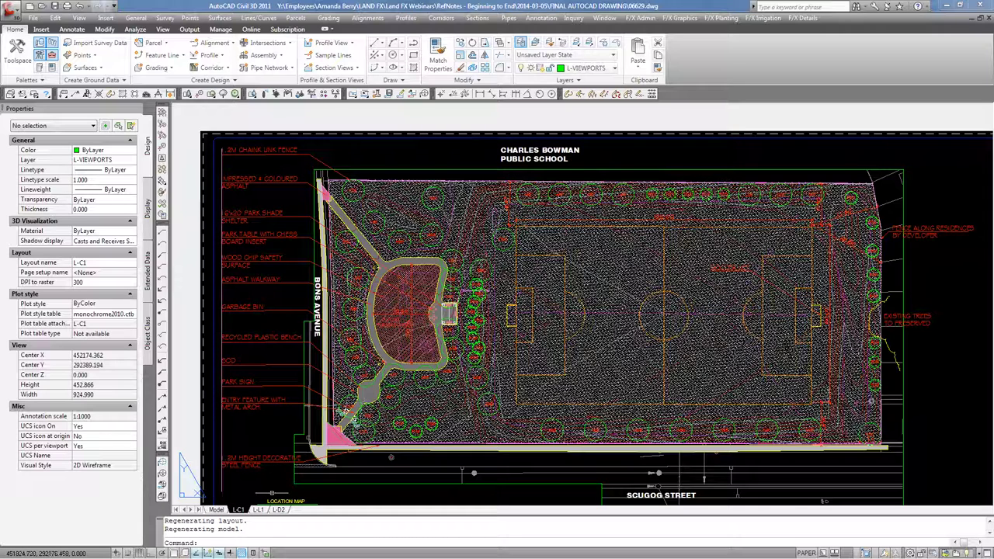
# Switch to the L-D2 layout, open the project's details list and preview the Deciduous Tree Planting detail
pyautogui.click(279, 510)
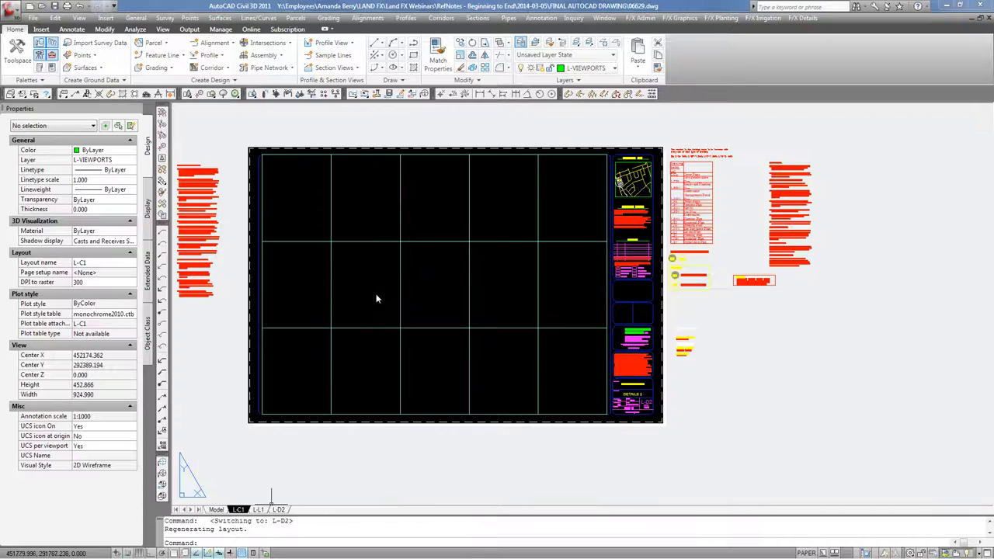
pyautogui.moveTo(446, 221); pyautogui.dragTo(420, 261, button='middle')
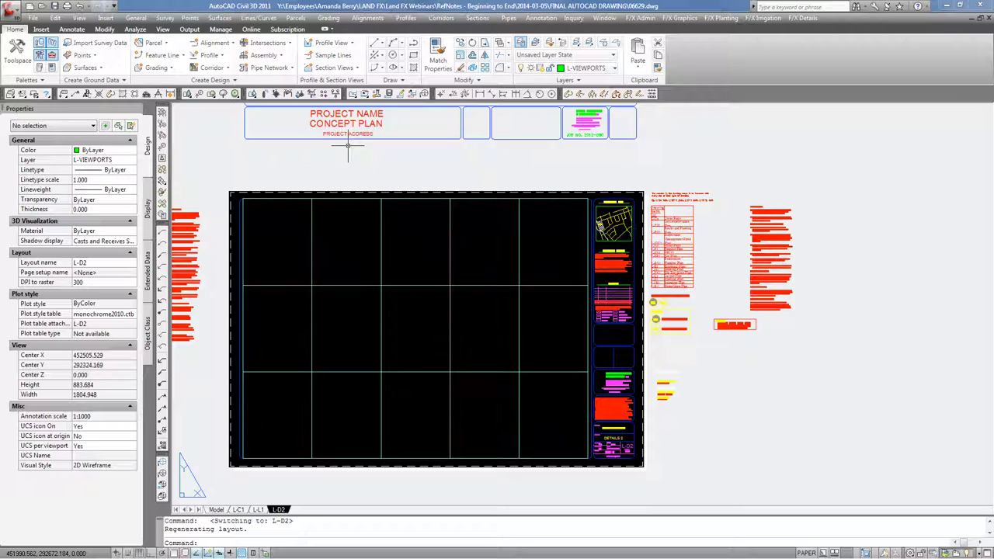
pyautogui.click(354, 95)
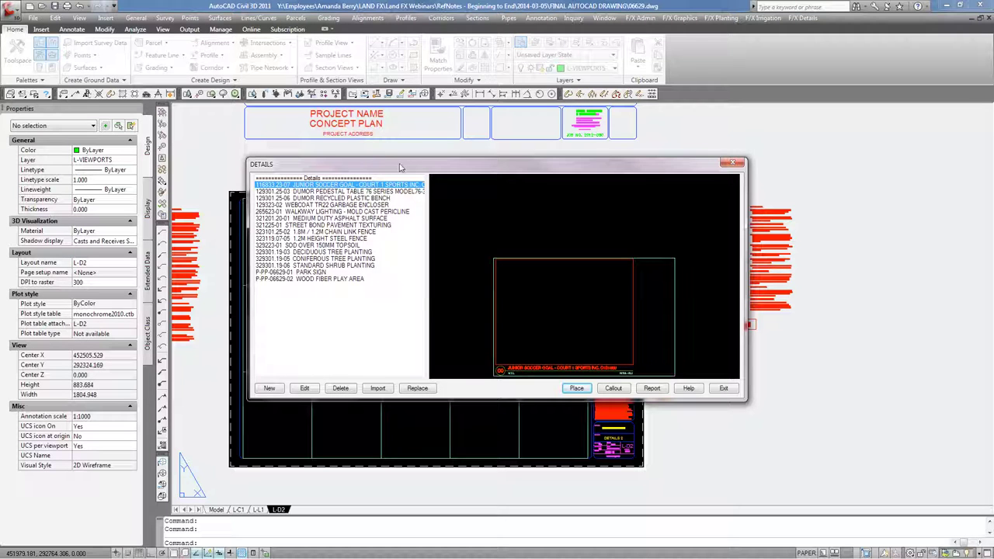
pyautogui.moveTo(404, 167); pyautogui.dragTo(466, 195)
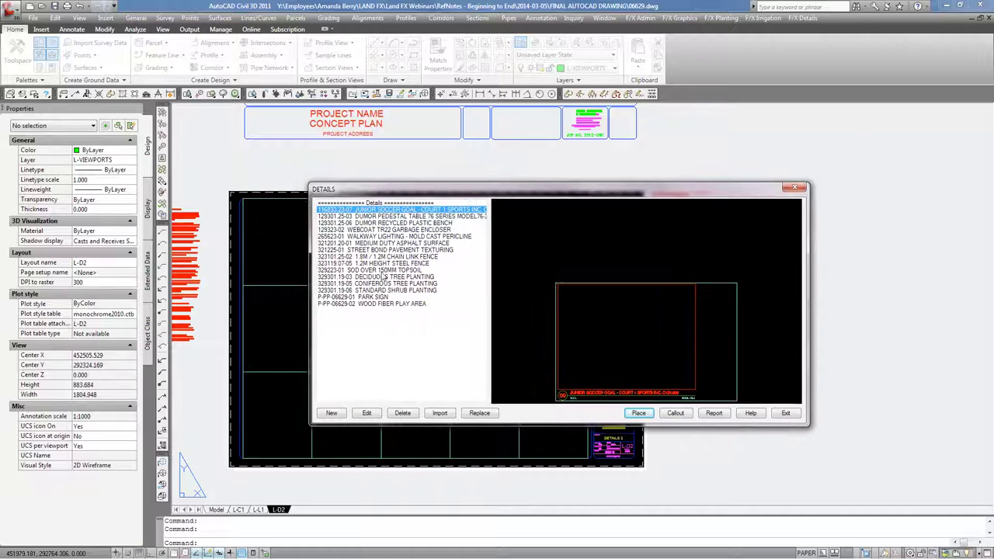
pyautogui.click(377, 276)
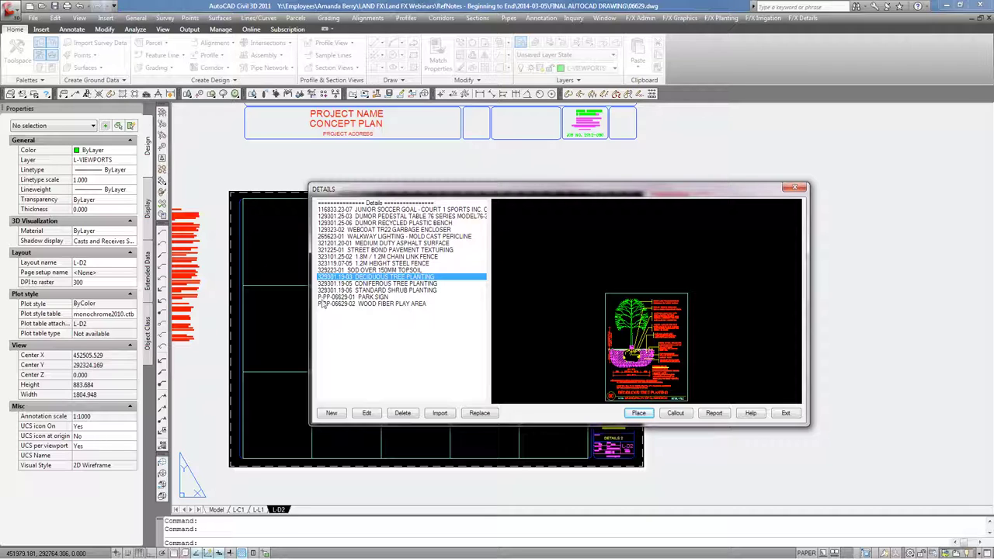
# Place the Webcoat TR22 Garbage Encloser detail in the grid's upper-left cell, creating sheet LD1 titled Detail 1 and accepting the proposed detail number
pyautogui.click(372, 231)
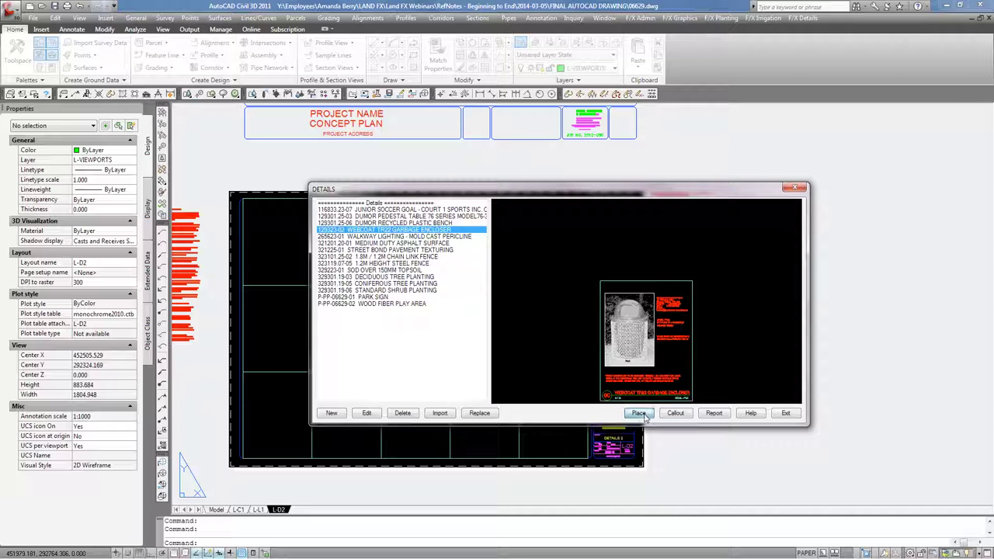
pyautogui.click(638, 413)
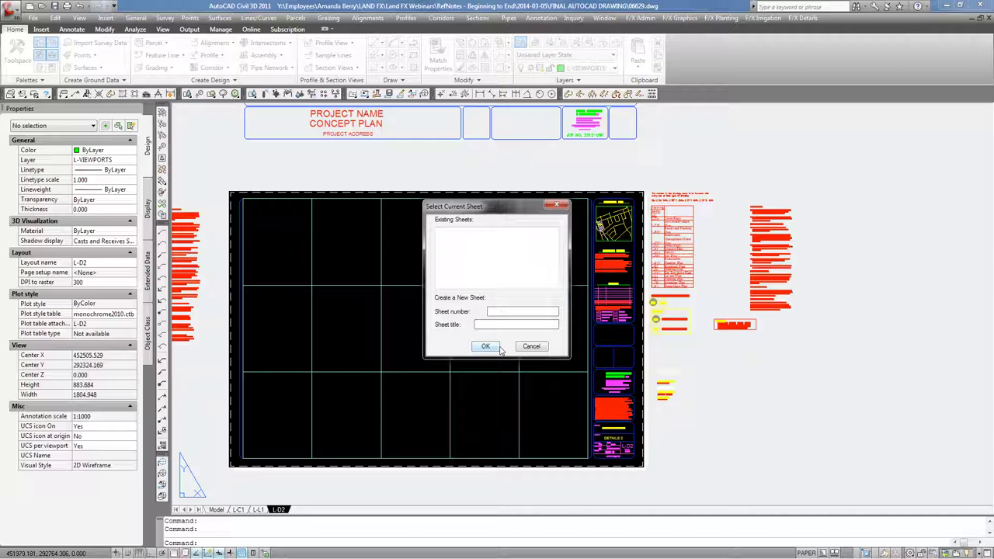
pyautogui.write('LD1')
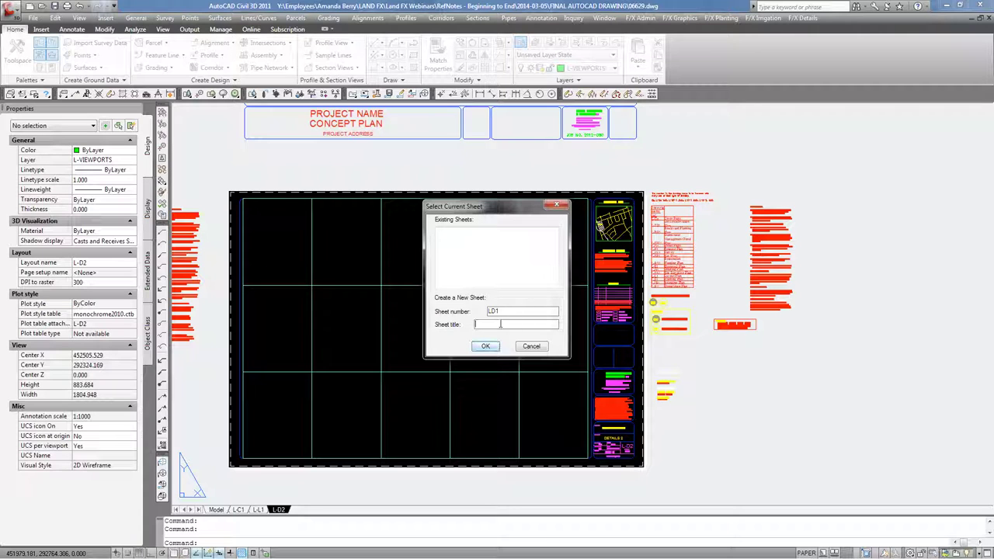
pyautogui.write('Deti')
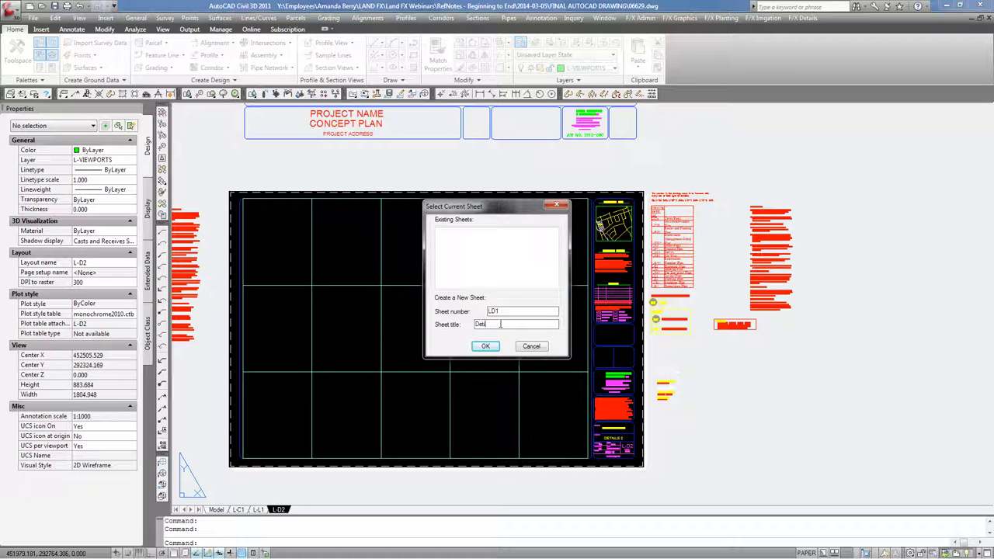
pyautogui.write('al 1')
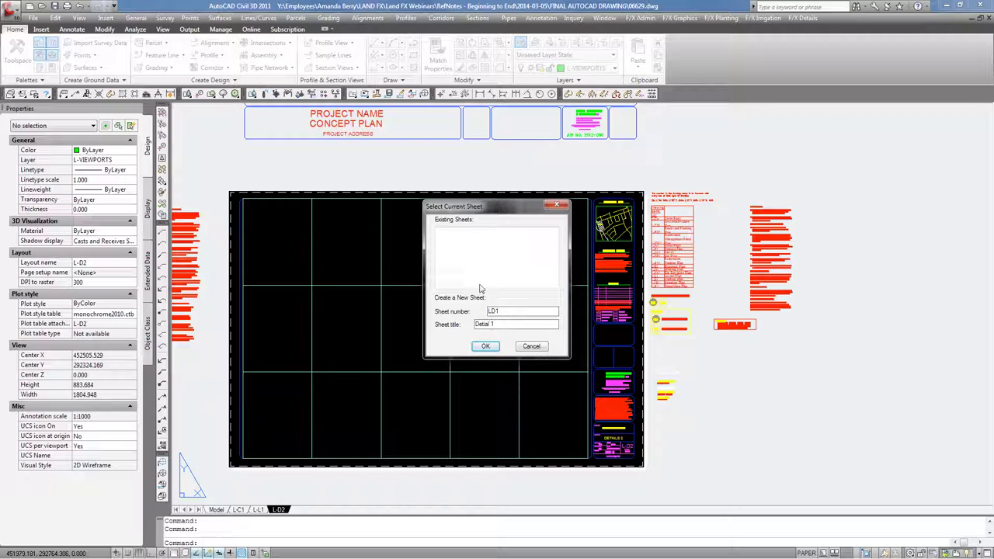
pyautogui.click(484, 346)
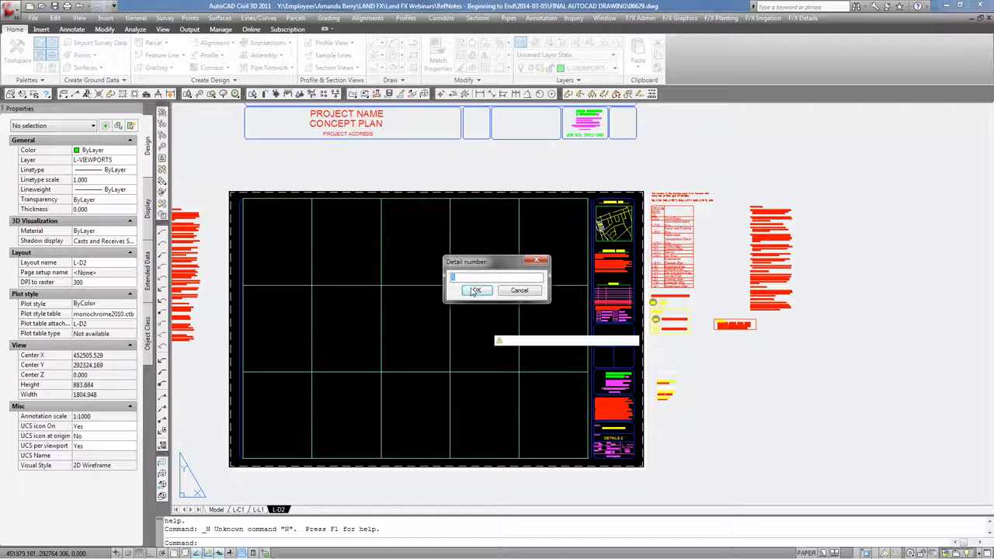
pyautogui.click(479, 291)
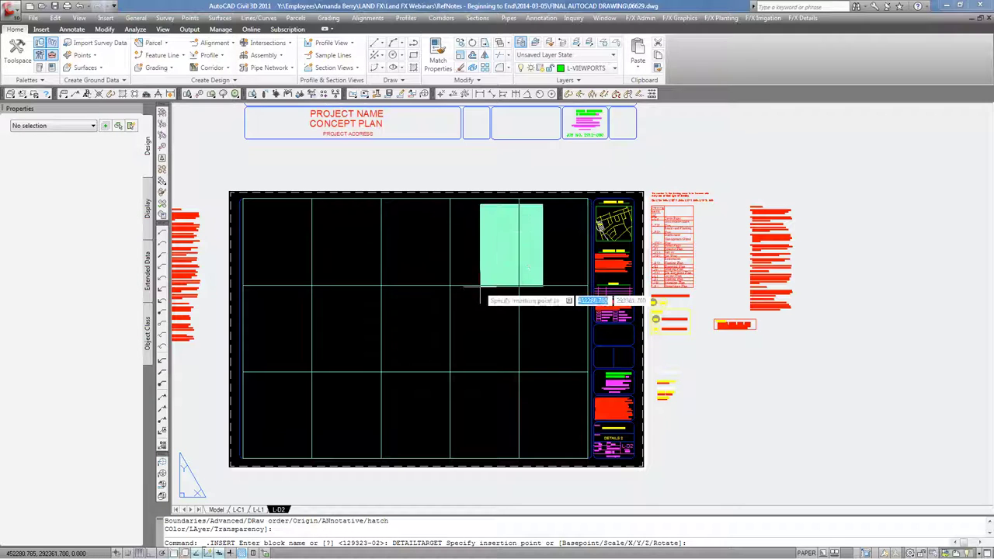
pyautogui.click(243, 285)
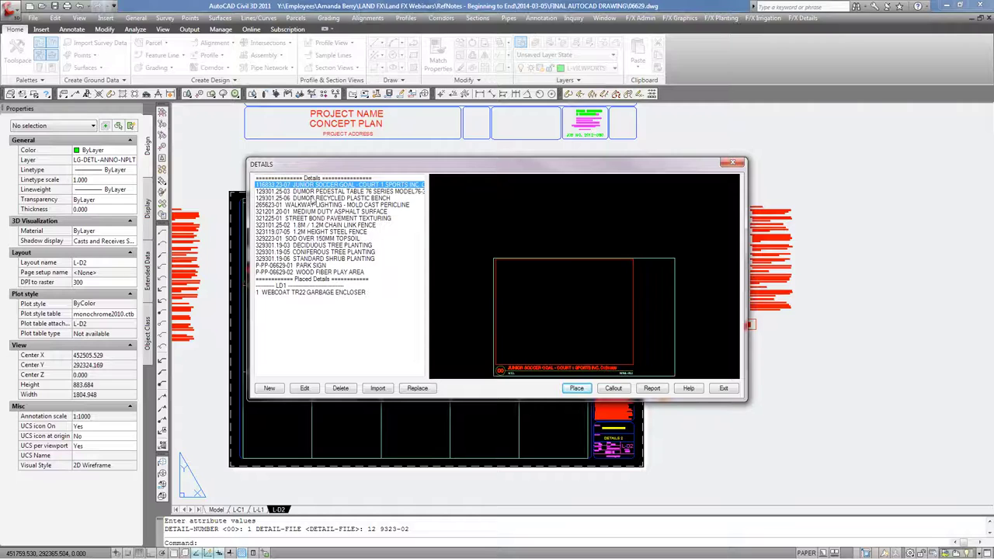
# Place the Walkway Lighting - Mold Cast Pericline detail in the grid's second top-row cell, accept the proposed detail number, and close the details list
pyautogui.click(314, 205)
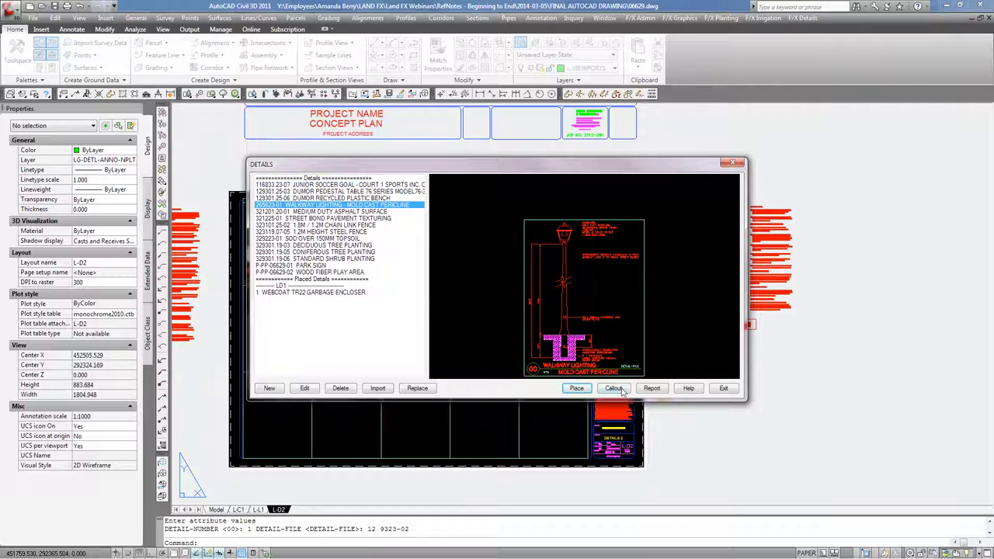
pyautogui.click(575, 388)
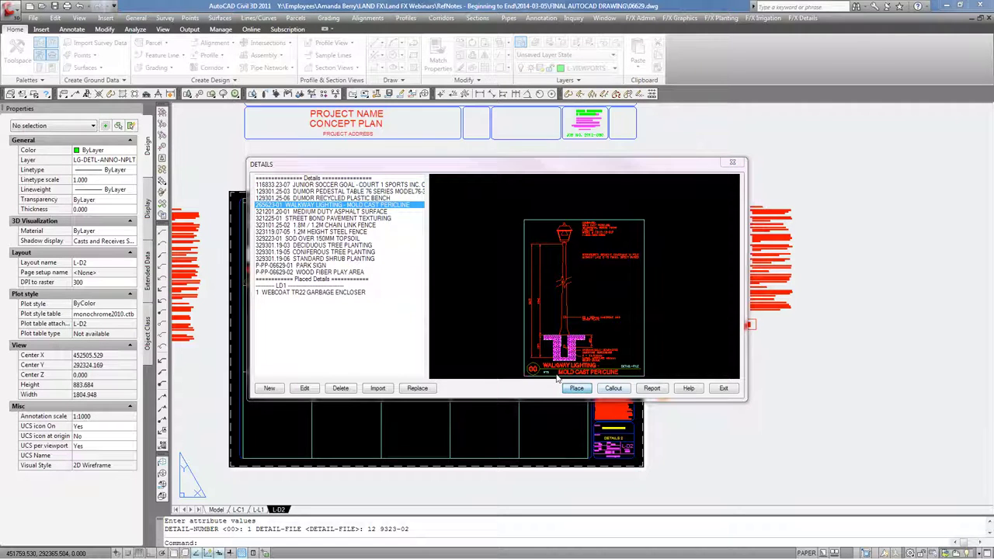
pyautogui.click(313, 290)
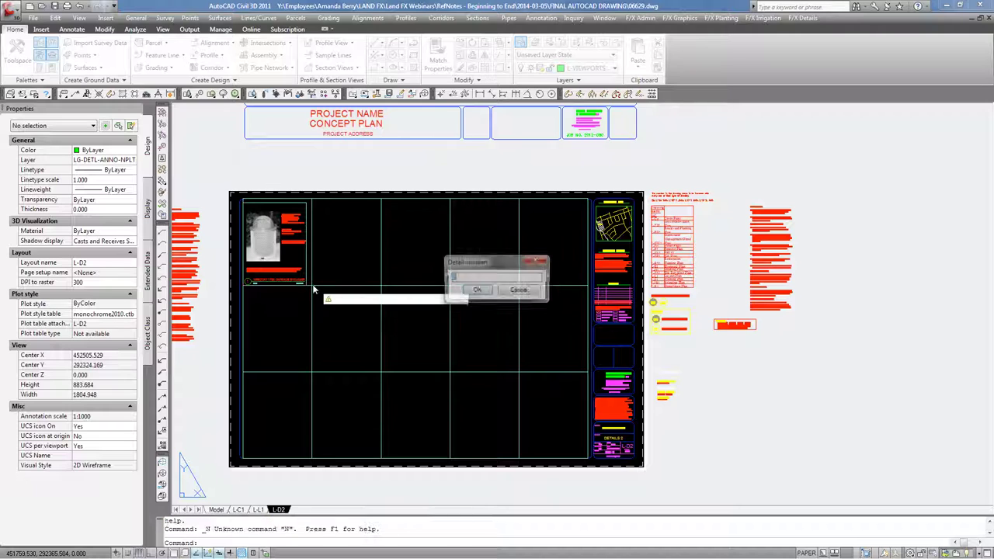
pyautogui.click(477, 289)
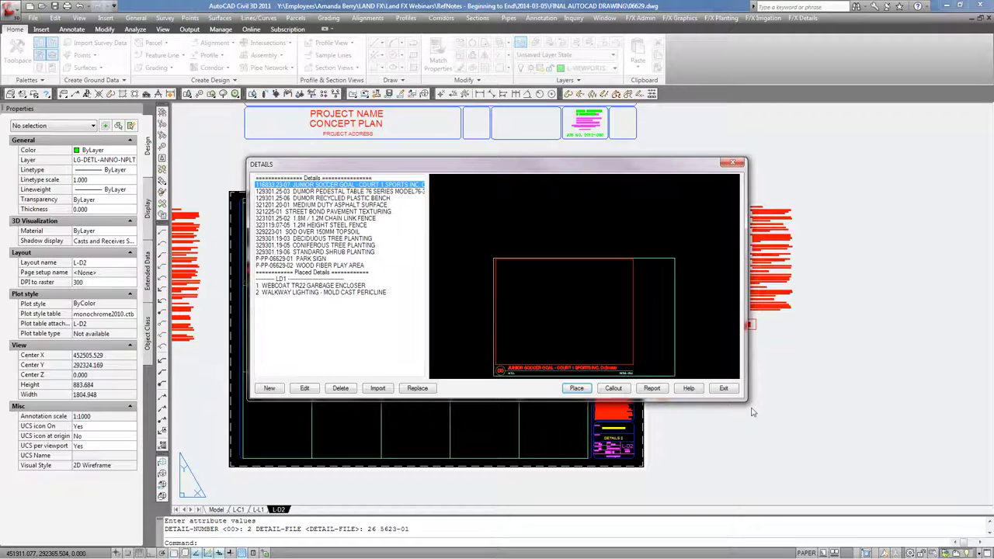
pyautogui.click(729, 393)
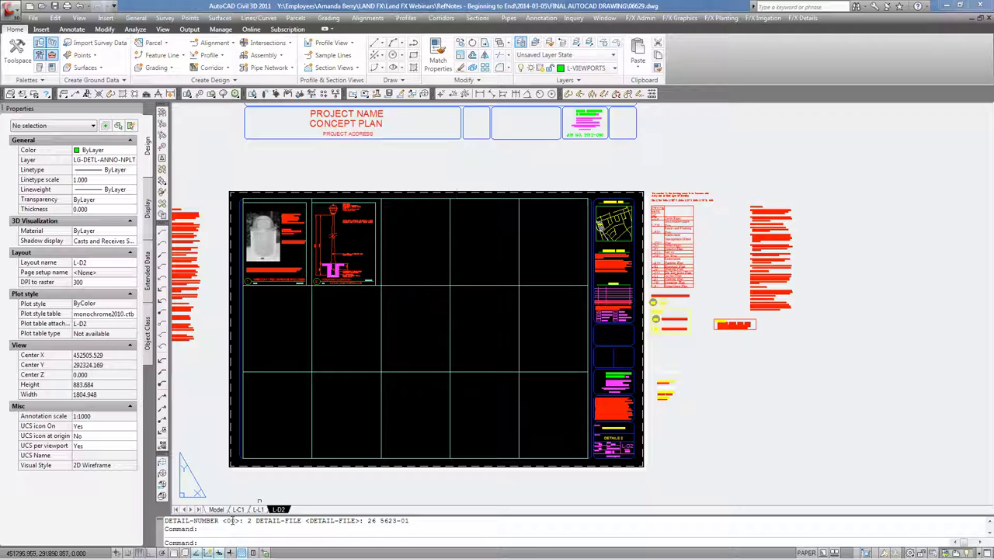
# Return to model space, open the reference note schedule settings from the reference notes list, and include cost in the schedule
pyautogui.click(217, 510)
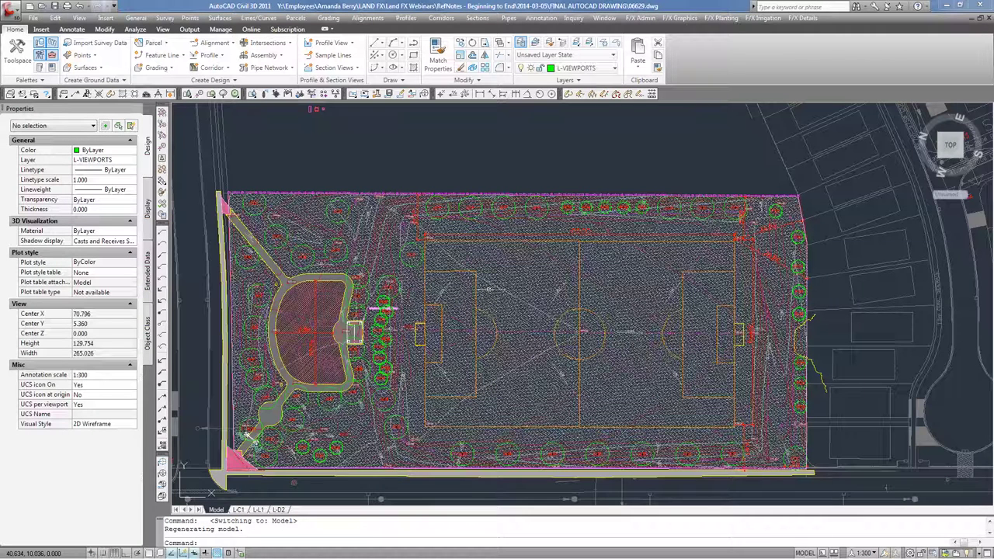
pyautogui.moveTo(488, 289); pyautogui.dragTo(483, 254, button='middle')
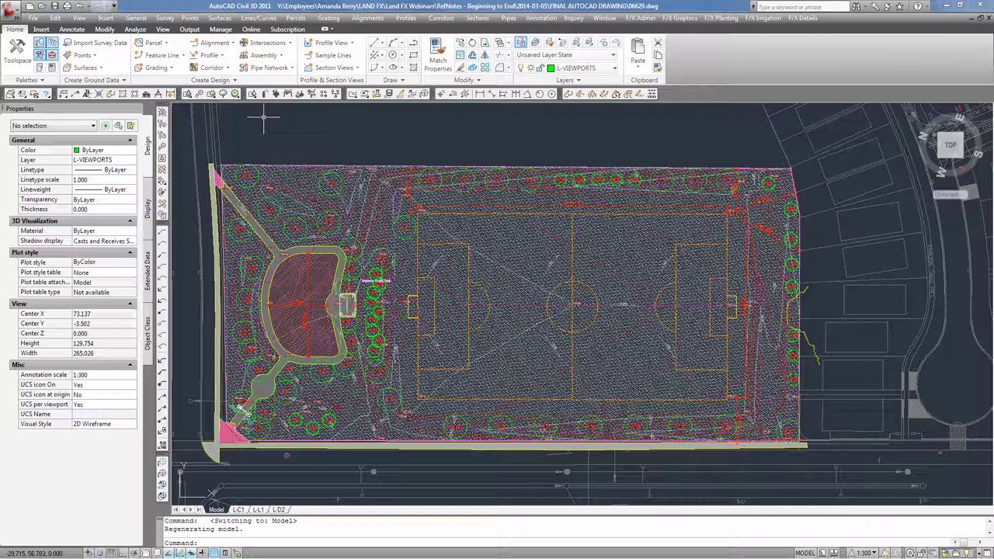
pyautogui.click(64, 93)
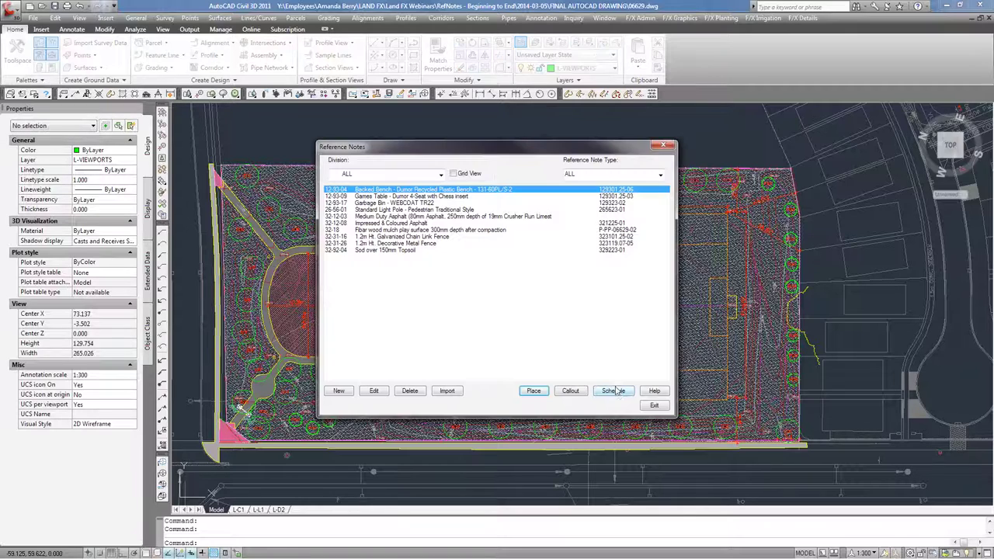
pyautogui.click(617, 390)
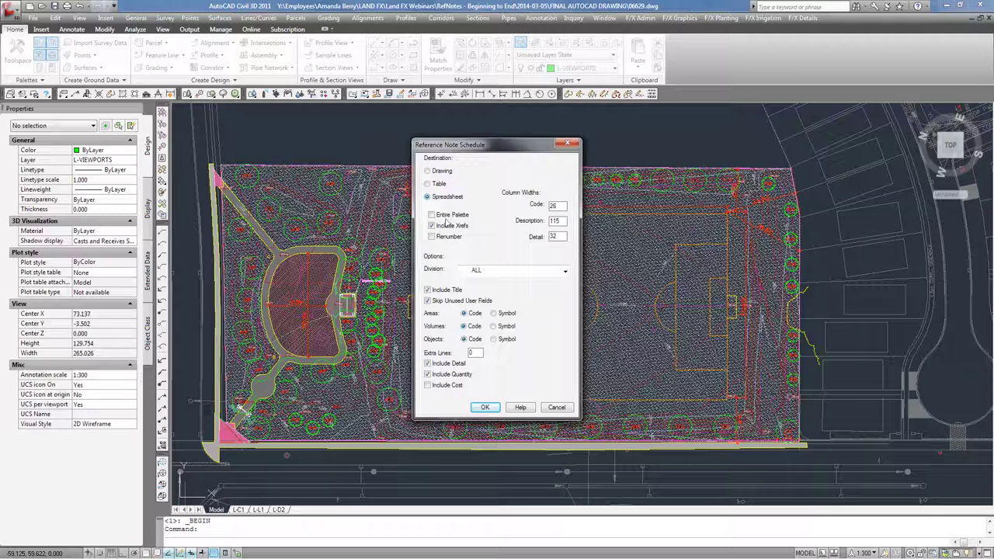
pyautogui.click(428, 385)
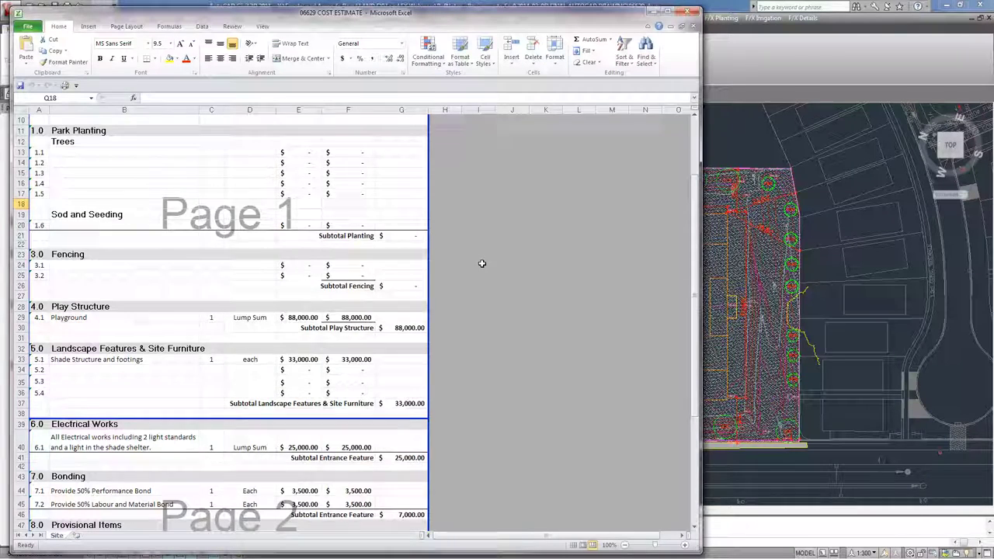
# Examine the sections and blank line items of the 06629 COST ESTIMATE workbook in Excel
pyautogui.scroll(3, 482, 264)
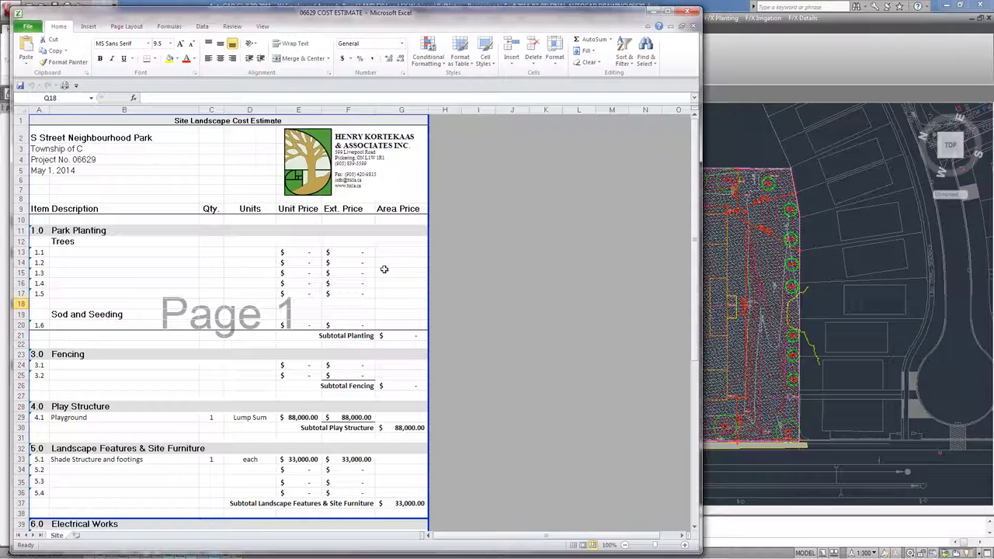
pyautogui.scroll(-1, 384, 269)
pyautogui.scroll(-5, 389, 264)
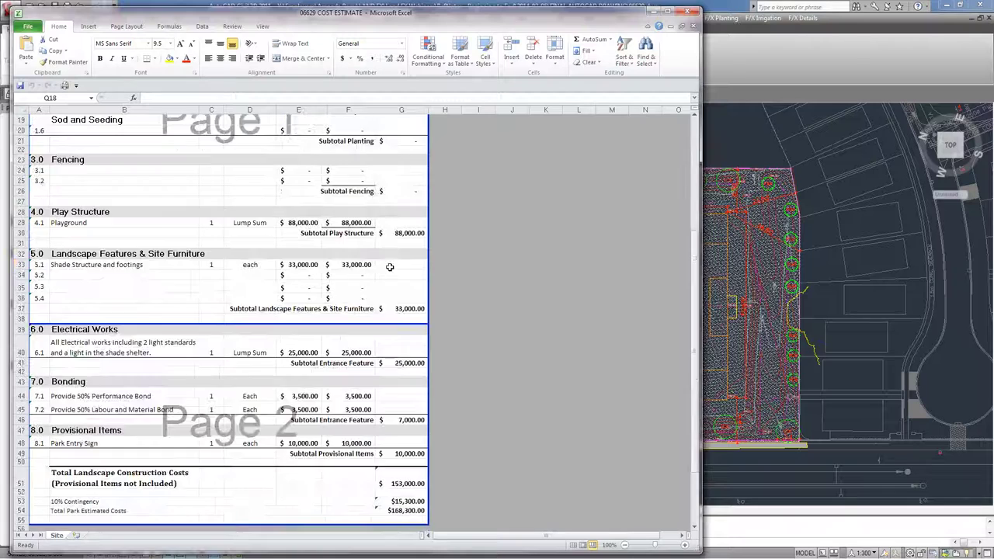
pyautogui.scroll(6, 389, 264)
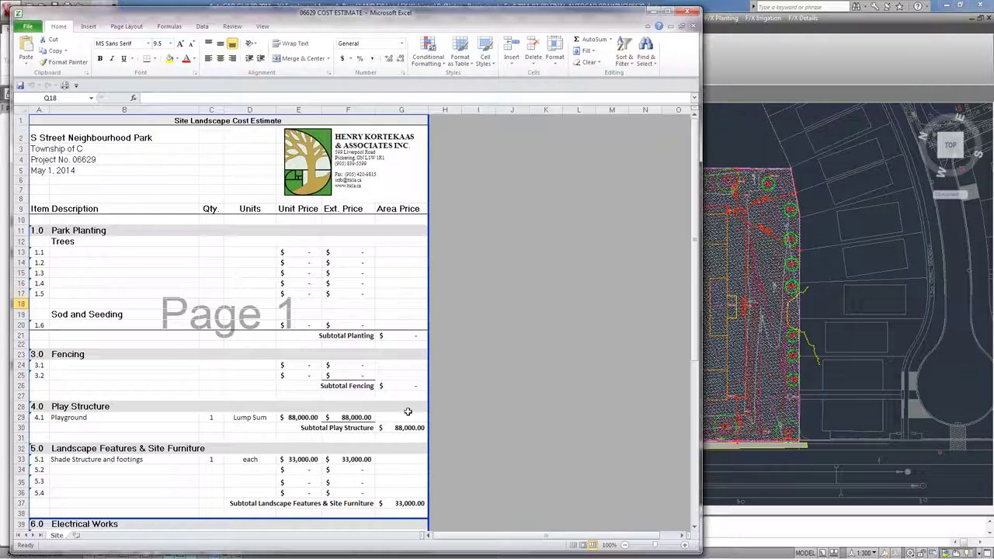
pyautogui.scroll(-1, 396, 387)
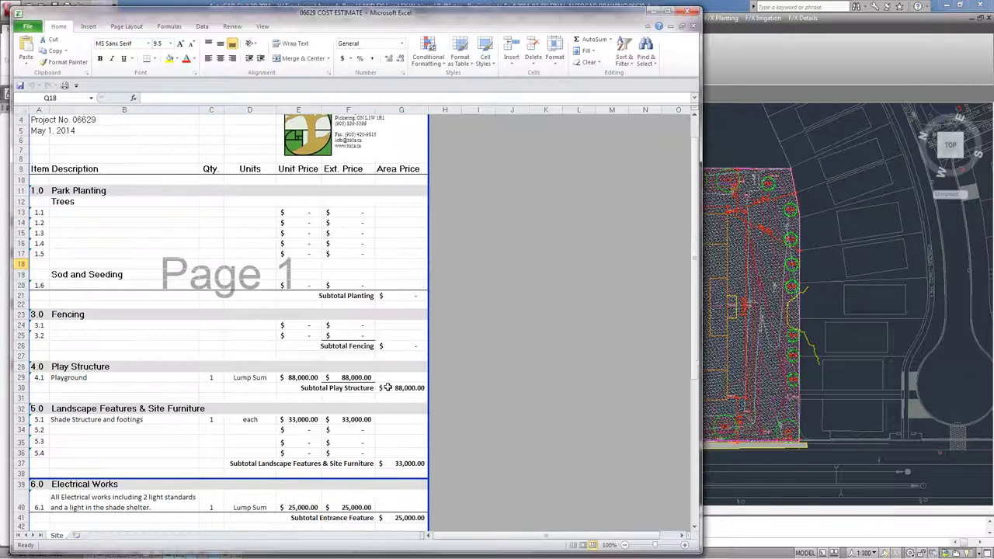
pyautogui.scroll(-1, 386, 388)
pyautogui.scroll(1, 388, 386)
pyautogui.scroll(-5, 386, 387)
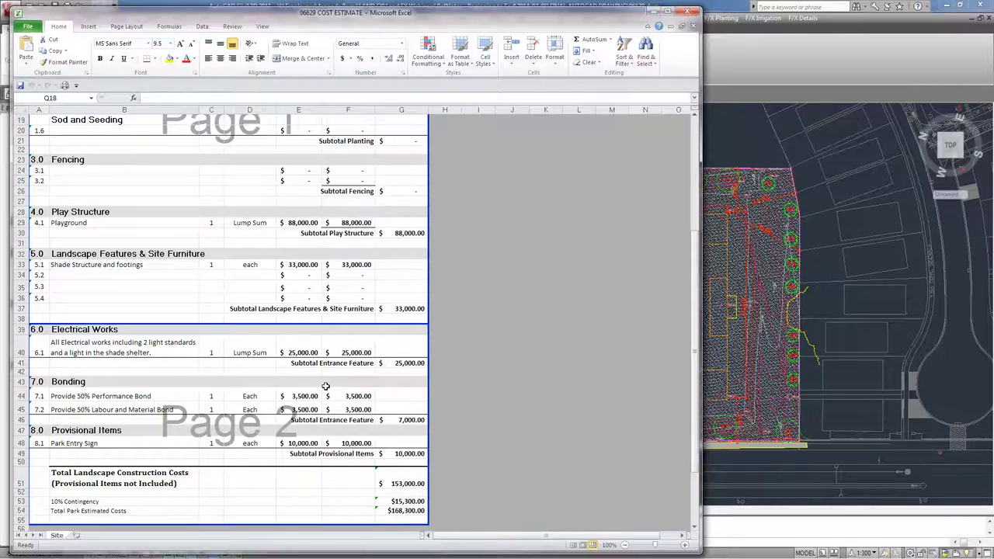
pyautogui.scroll(6, 325, 386)
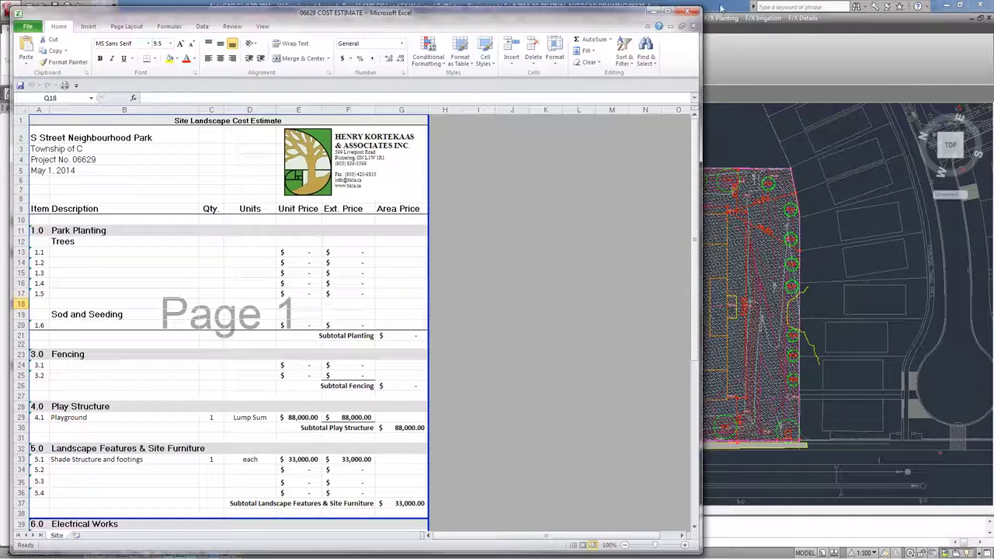
# Switch back to AutoCAD Civil 3D, export the reference note schedule to a spreadsheet, and narrow the cost estimate window to show both workbooks side by side
pyautogui.click(722, 6)
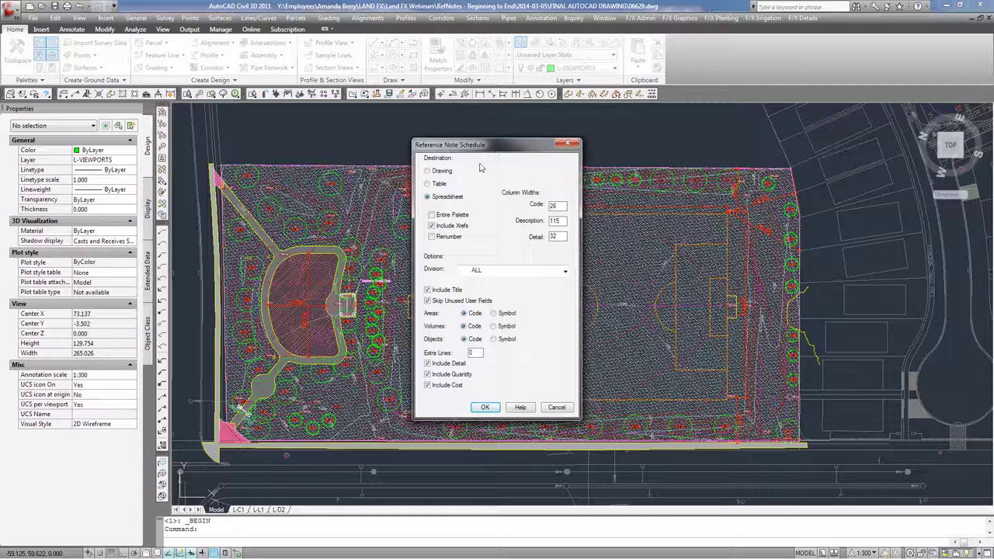
pyautogui.click(490, 407)
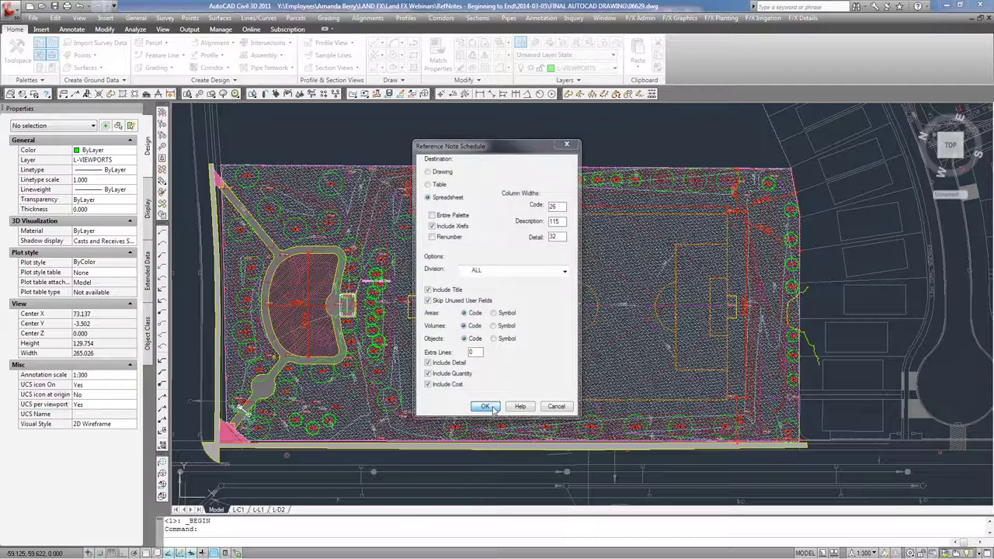
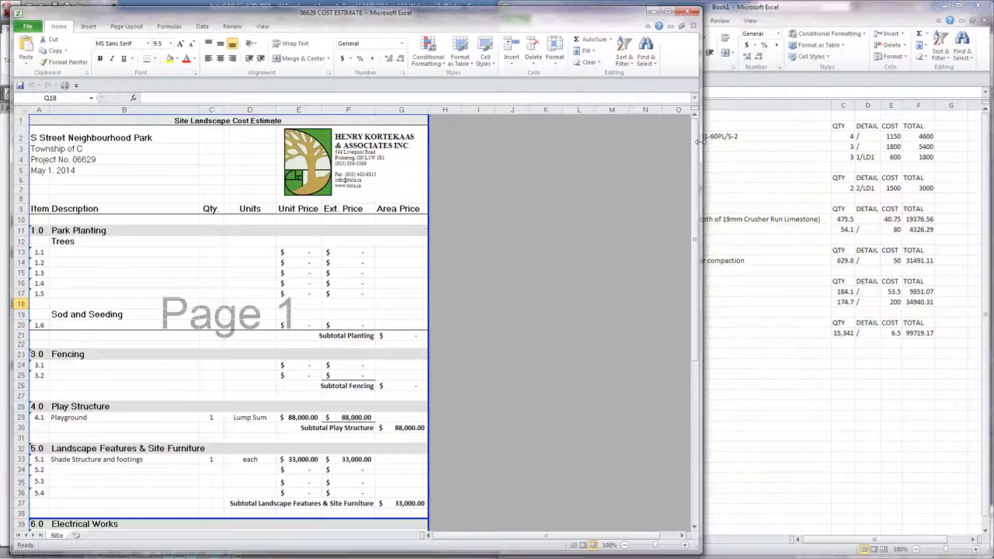
pyautogui.moveTo(698, 138); pyautogui.dragTo(476, 142)
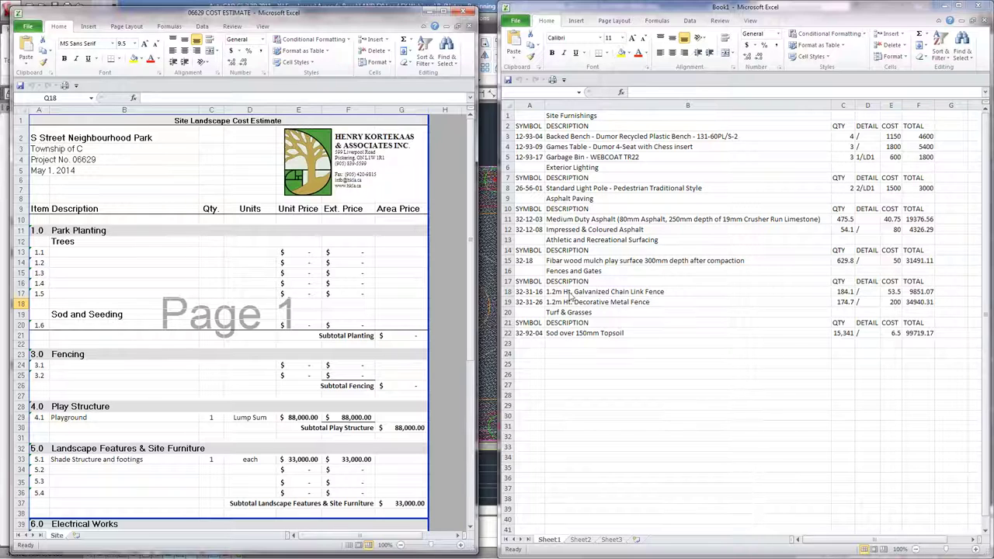
# Copy the description 1.2m Ht. Galvanized Chain Link Fence from the exported schedule into Fencing item 3.1 (B24) of the cost estimate
pyautogui.hotkey('alt', 'Tab')
pyautogui.doubleClick(666, 292)
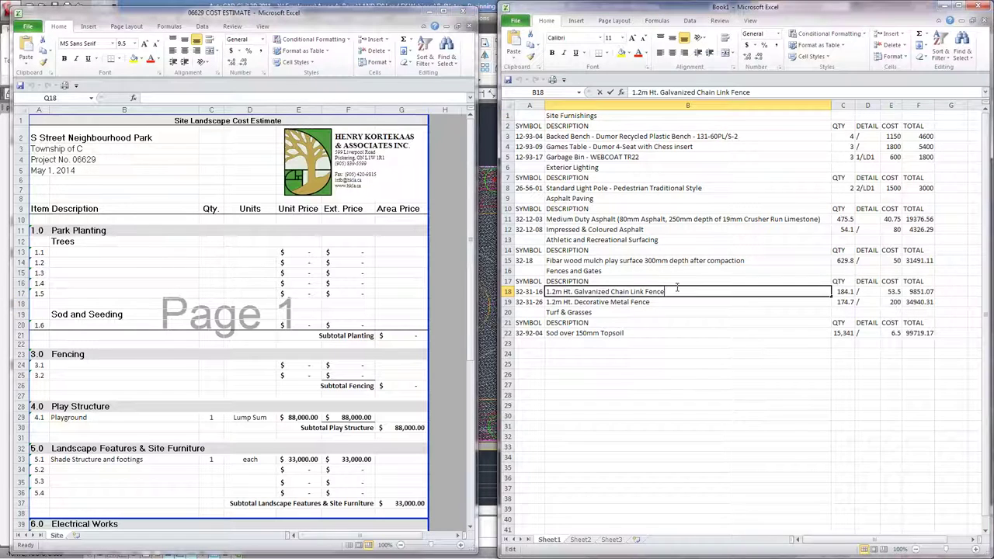
pyautogui.moveTo(666, 292); pyautogui.dragTo(490, 275)
pyautogui.hotkey('ctrl', 'c')
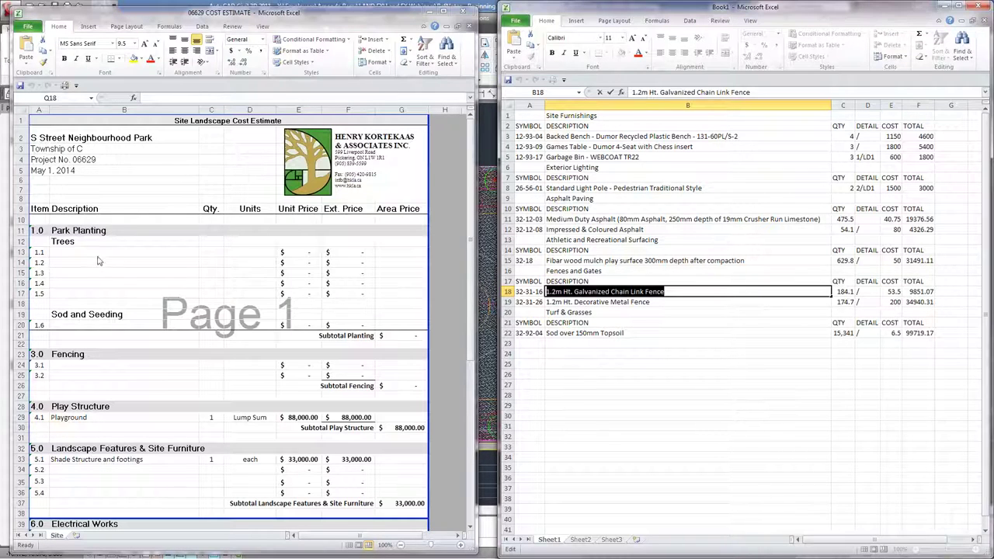
pyautogui.click(117, 364)
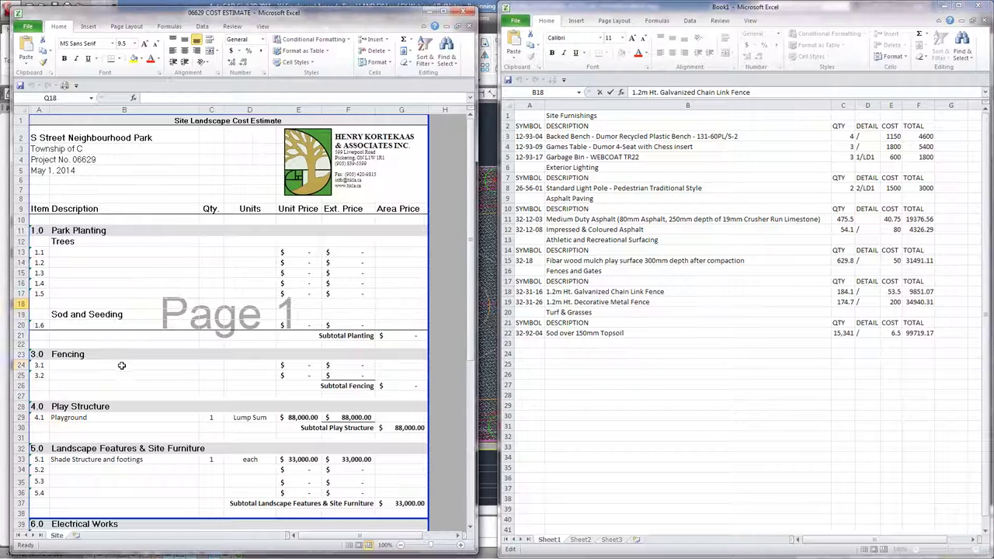
pyautogui.click(118, 365)
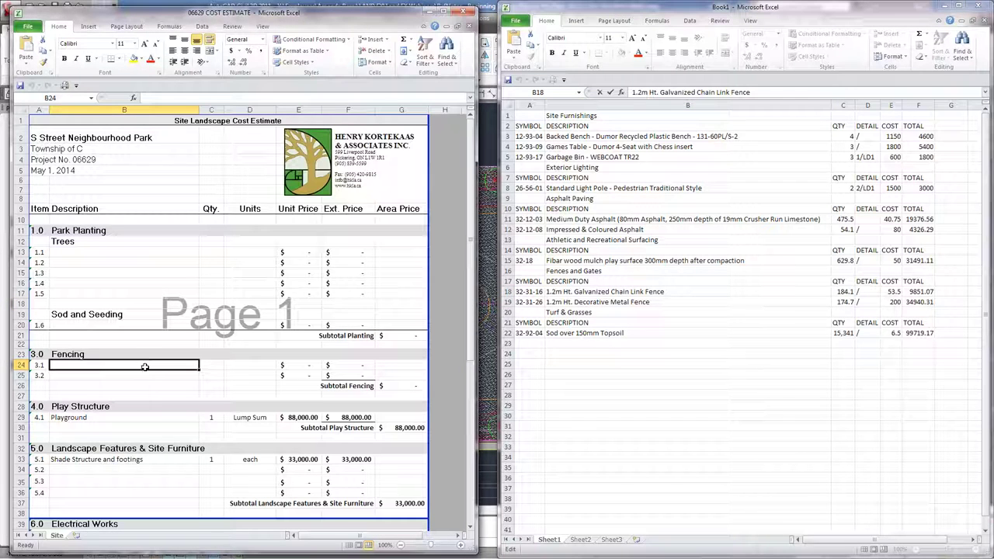
pyautogui.doubleClick(146, 366)
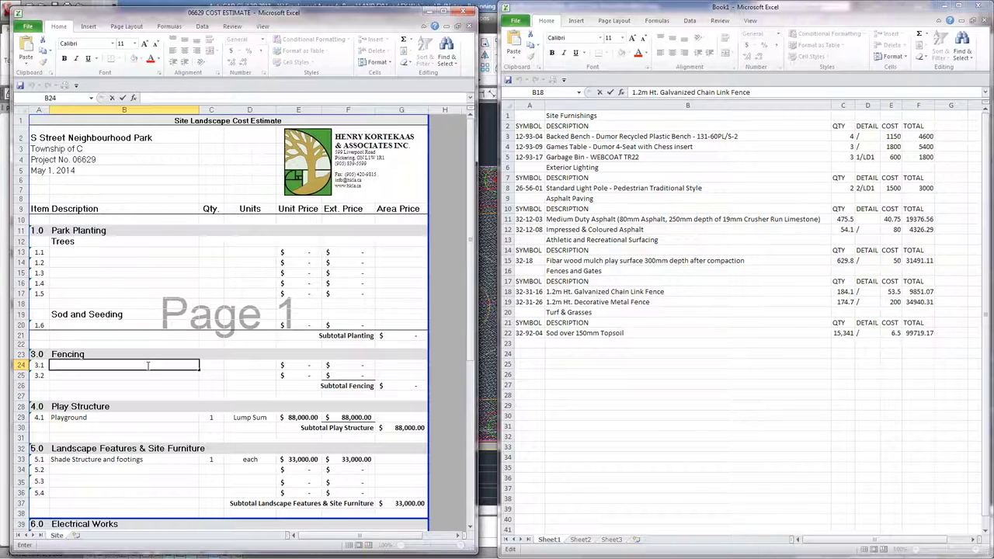
pyautogui.hotkey('ctrl', 'v')
pyautogui.press('Return')
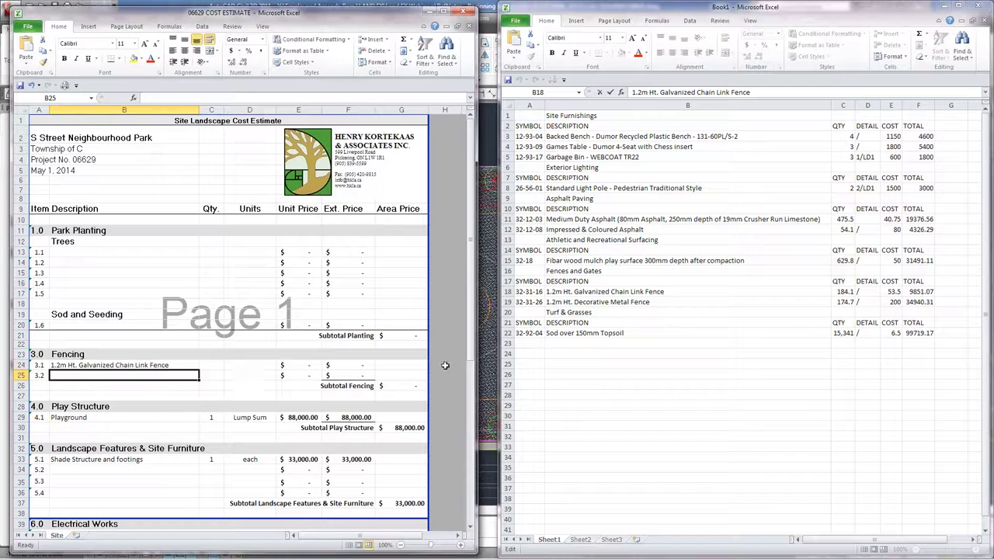
# Copy the description 1.2m Ht. Decorative Metal Fence from the exported schedule into Fencing item 3.2 (B25) of the cost estimate
pyautogui.click(598, 307)
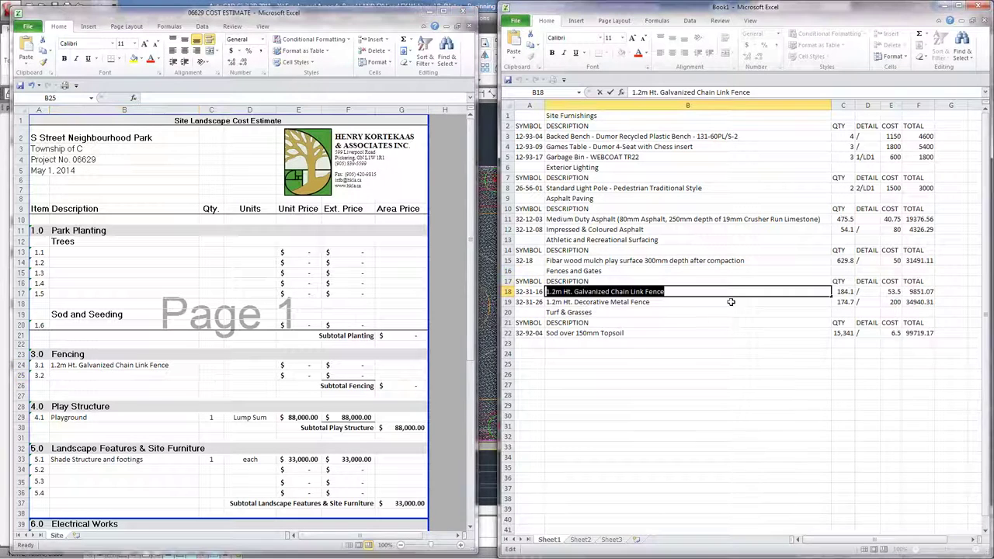
pyautogui.doubleClick(665, 302)
pyautogui.moveTo(665, 302); pyautogui.dragTo(488, 280)
pyautogui.hotkey('ctrl', 'c')
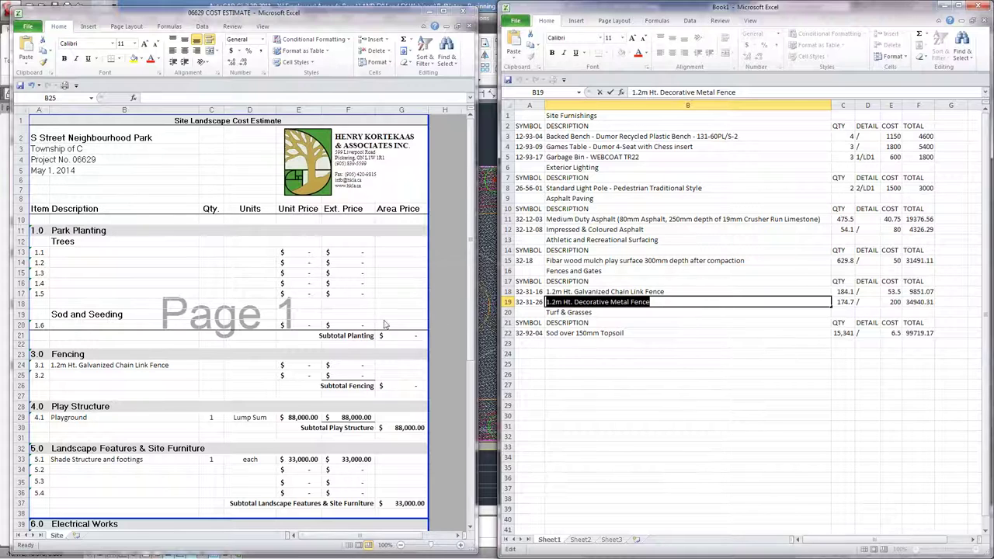
pyautogui.click(147, 375)
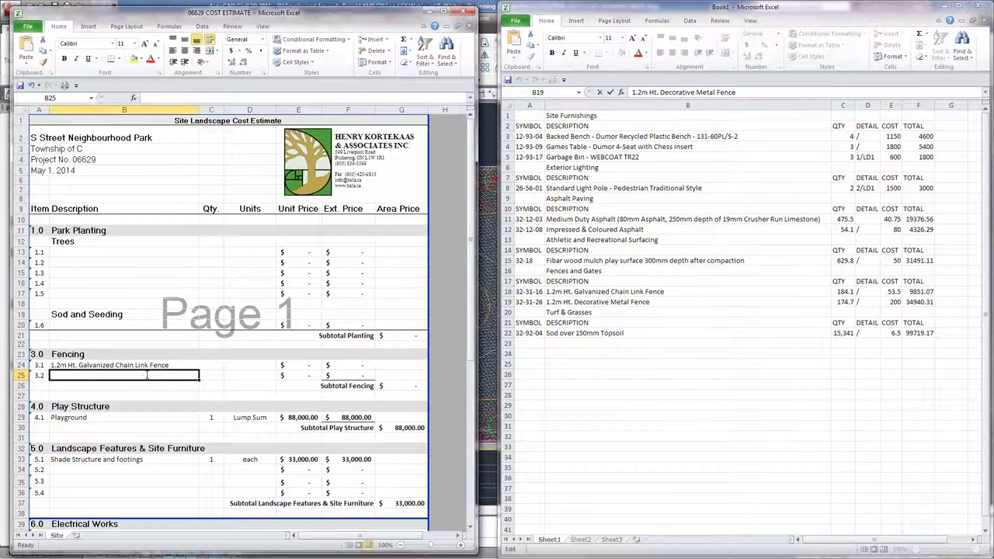
pyautogui.hotkey('ctrl', 'v')
pyautogui.click(170, 365)
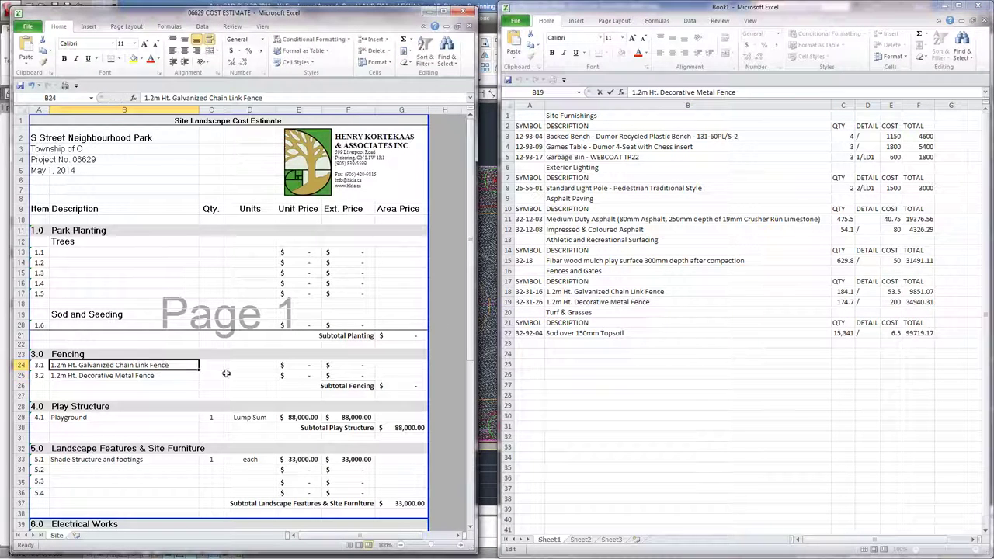
# Copy the quantities 184.1 and 174.7 from the exported schedule into the Qty. cells of Fencing items 3.1 and 3.2 (C24:C25)
pyautogui.click(664, 294)
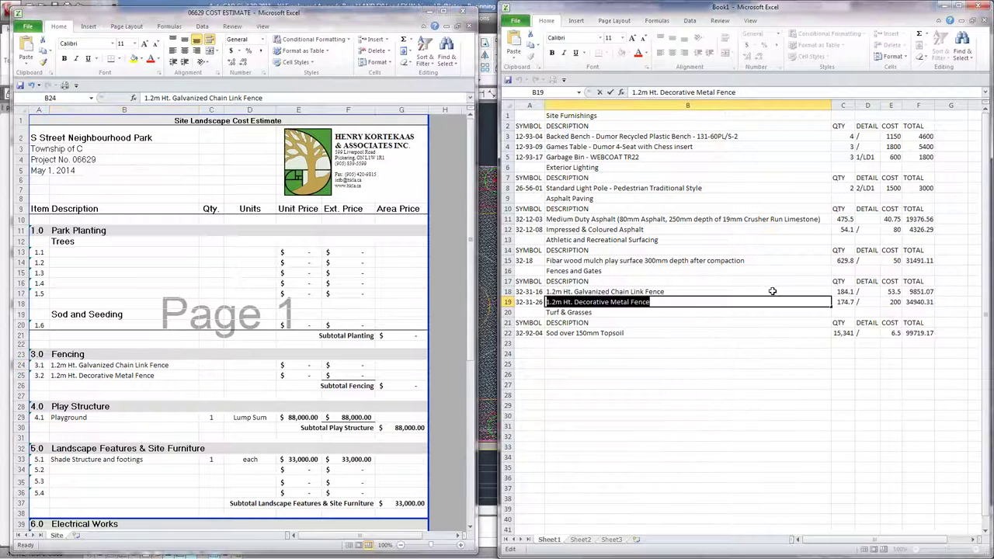
pyautogui.doubleClick(841, 292)
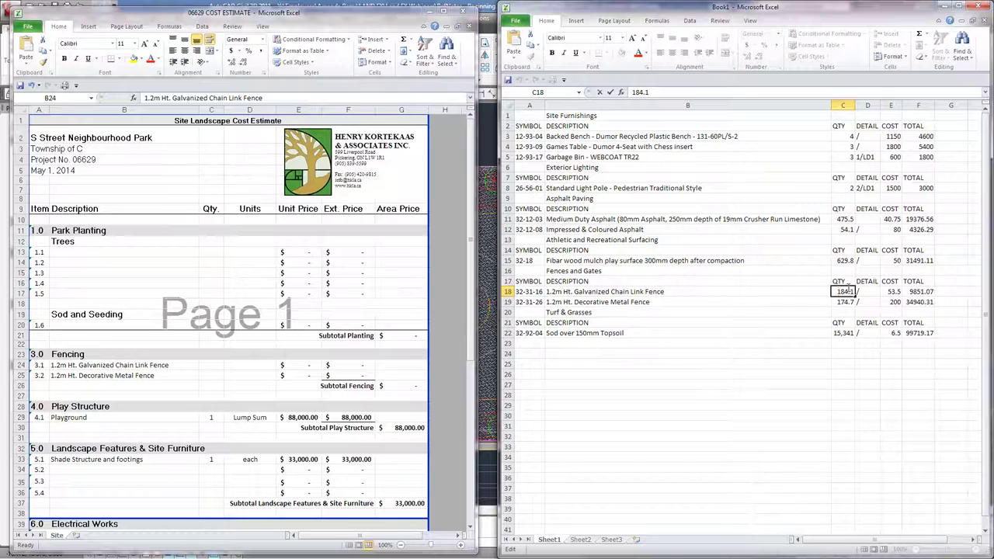
pyautogui.press('Escape')
pyautogui.moveTo(846, 292); pyautogui.dragTo(847, 303)
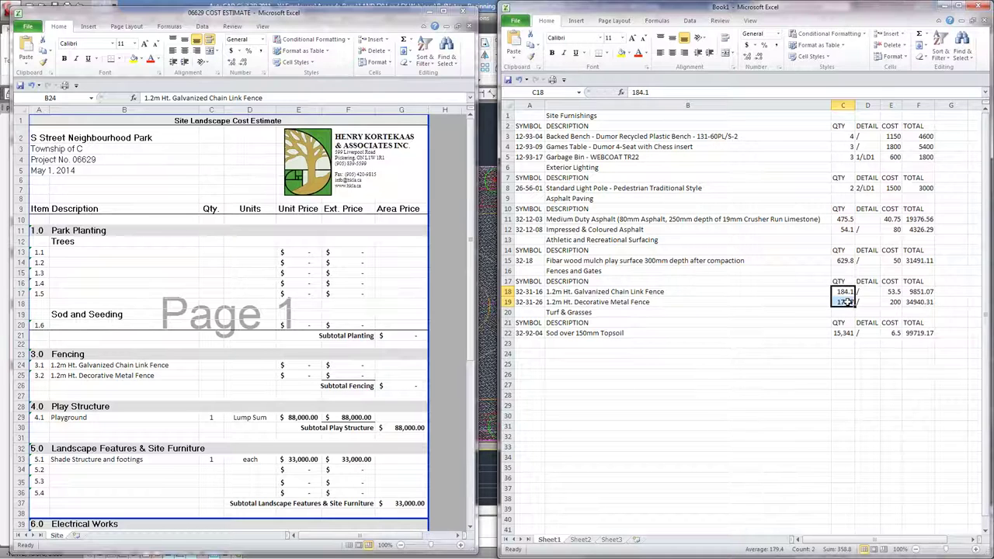
pyautogui.hotkey('ctrl', 'c')
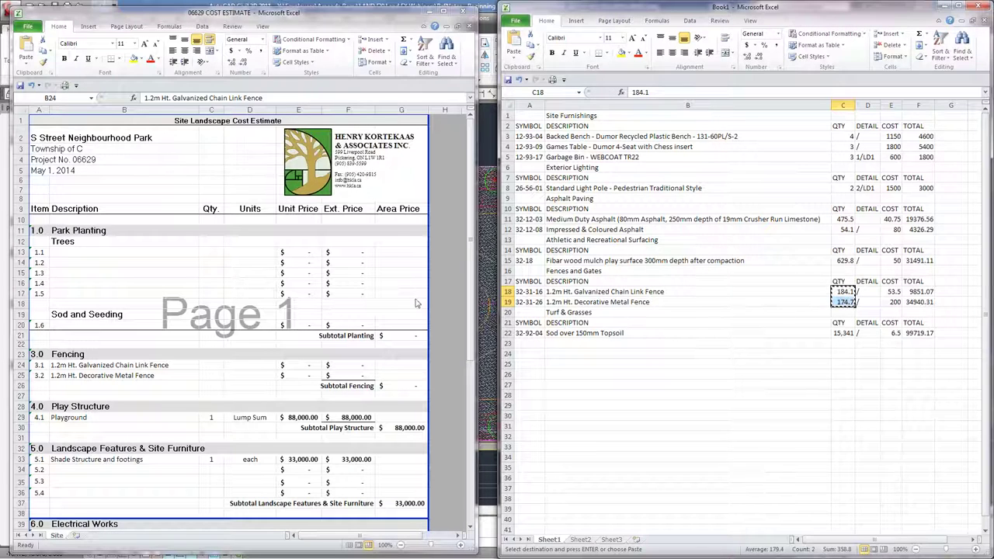
pyautogui.click(264, 377)
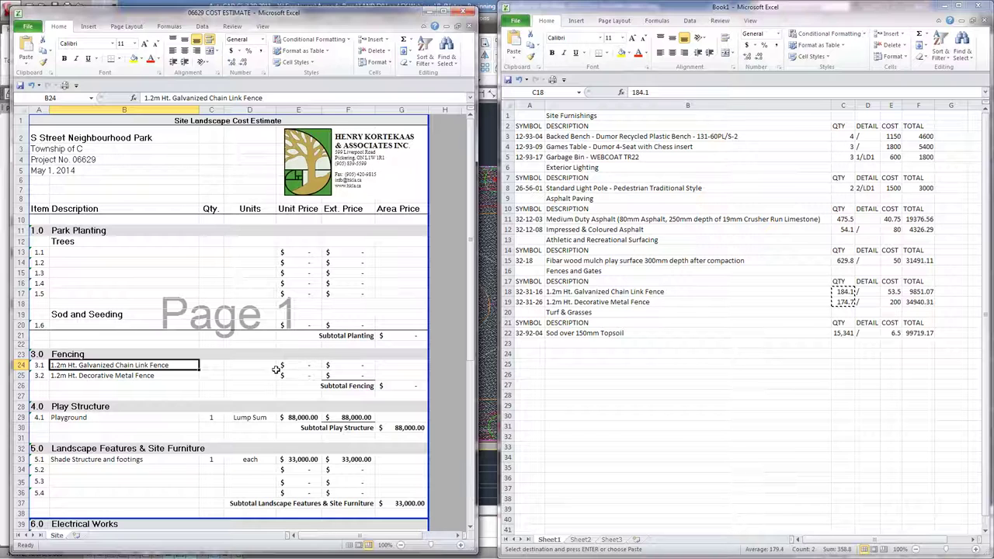
pyautogui.click(209, 364)
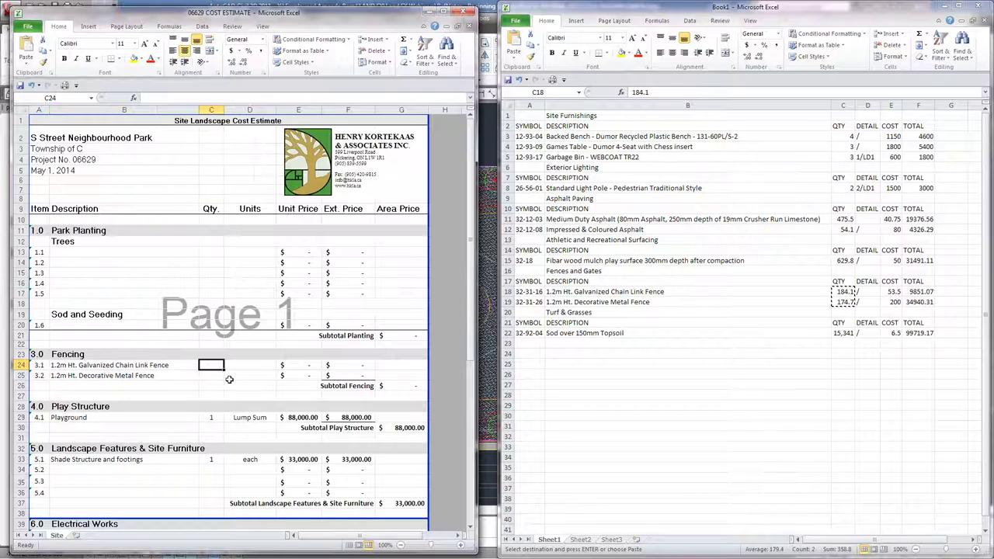
pyautogui.hotkey('ctrl', 'v')
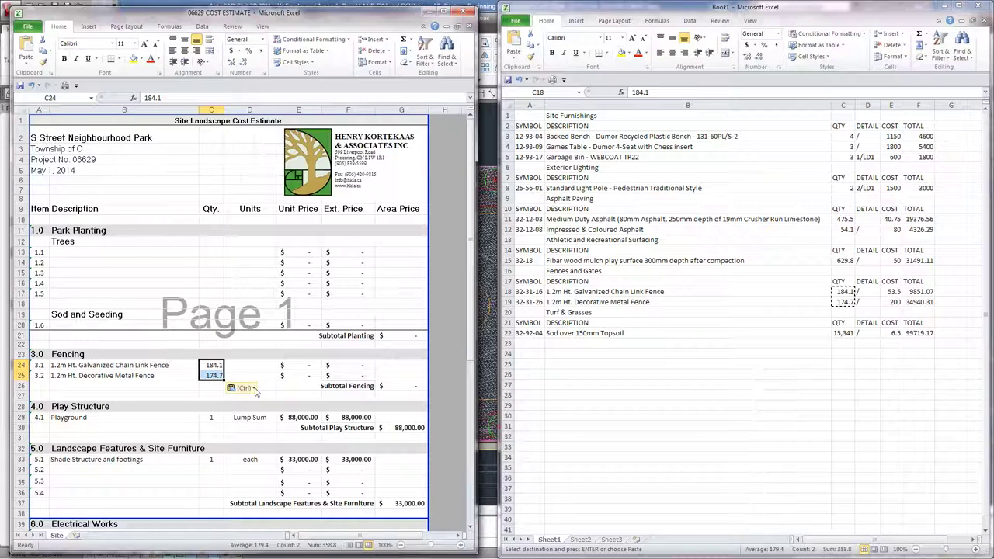
pyautogui.click(243, 387)
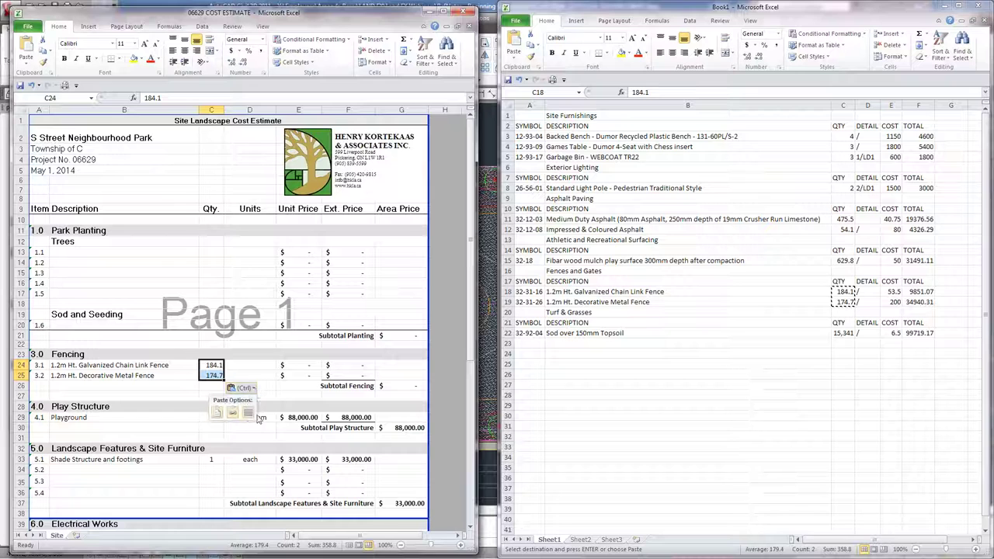
pyautogui.click(268, 365)
# Try to copy the costs 53.5 and 200 from the exported schedule into the Fencing unit prices starting at E24
pyautogui.click(894, 292)
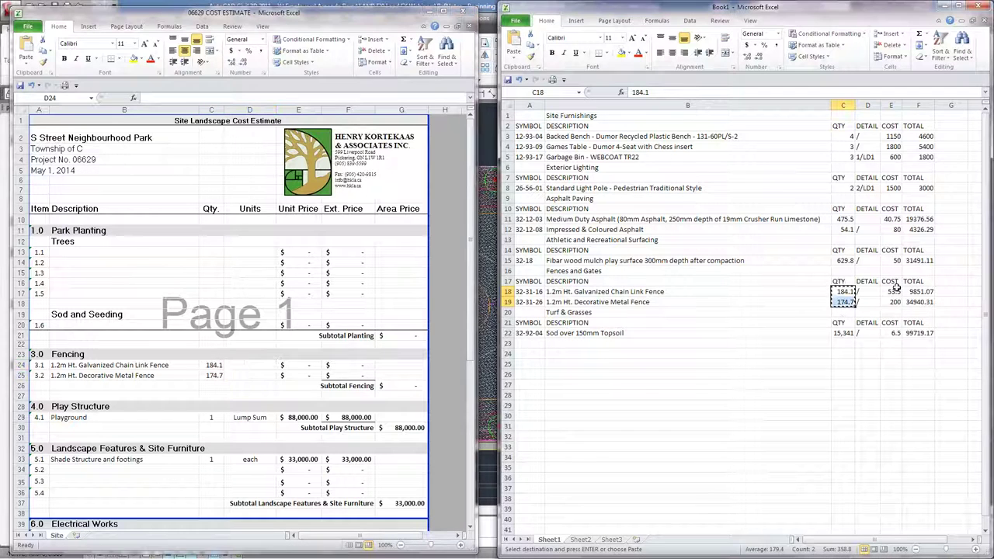
pyautogui.moveTo(894, 292); pyautogui.dragTo(893, 302)
pyautogui.hotkey('ctrl', 'c')
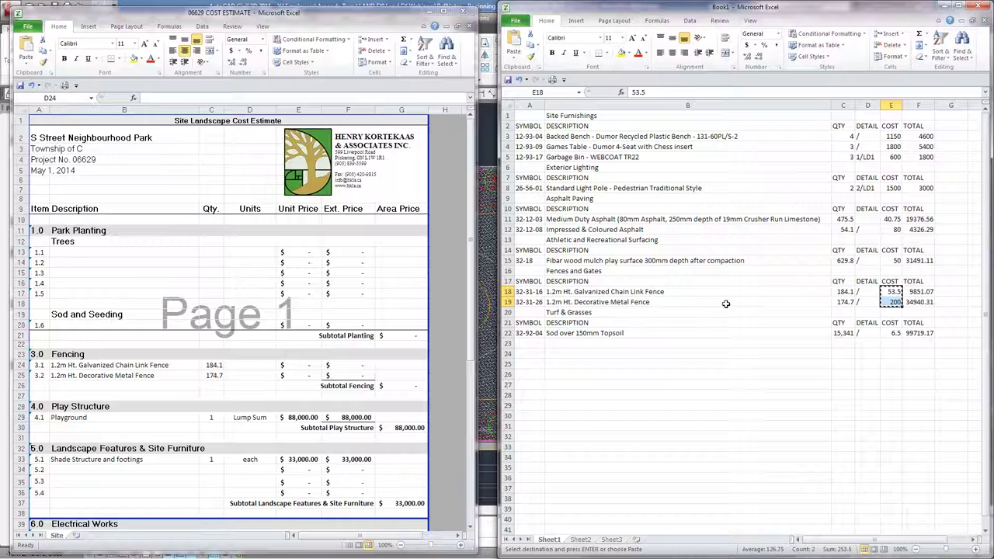
pyautogui.click(916, 321)
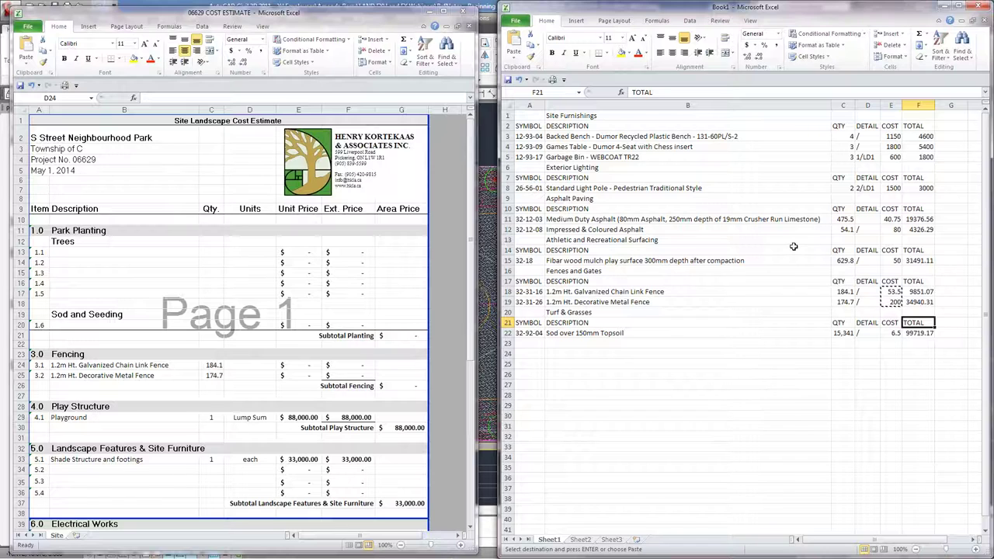
pyautogui.click(848, 313)
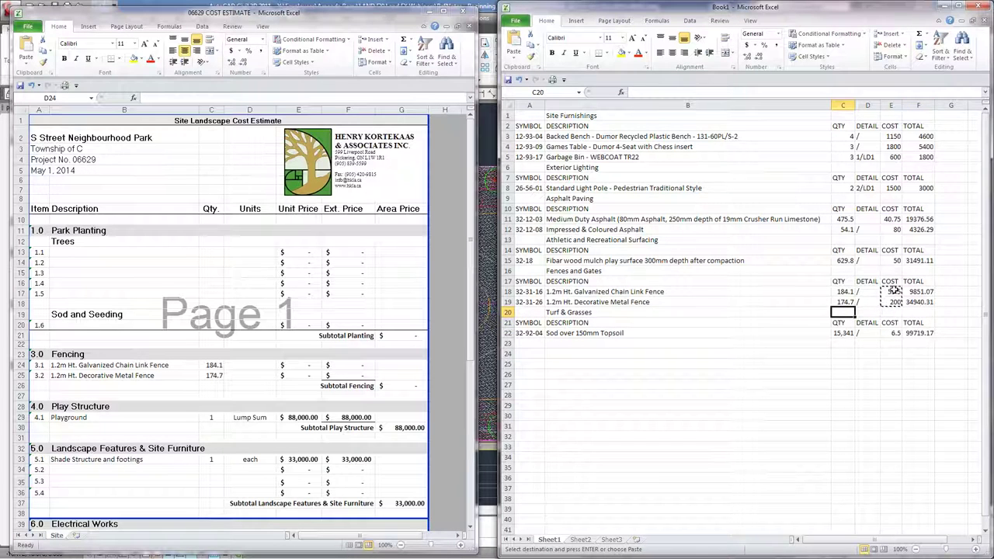
pyautogui.moveTo(893, 291); pyautogui.dragTo(896, 299)
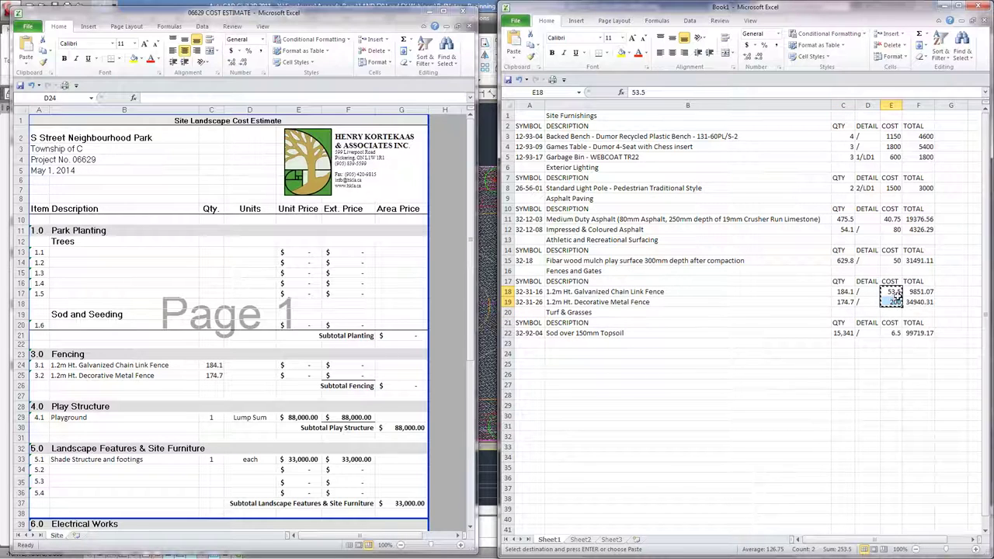
pyautogui.click(268, 366)
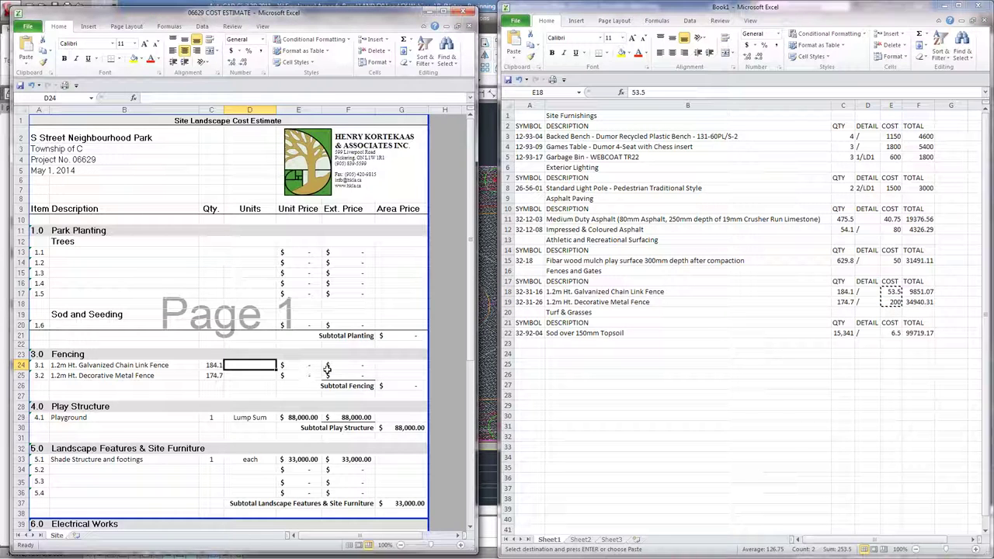
pyautogui.click(297, 365)
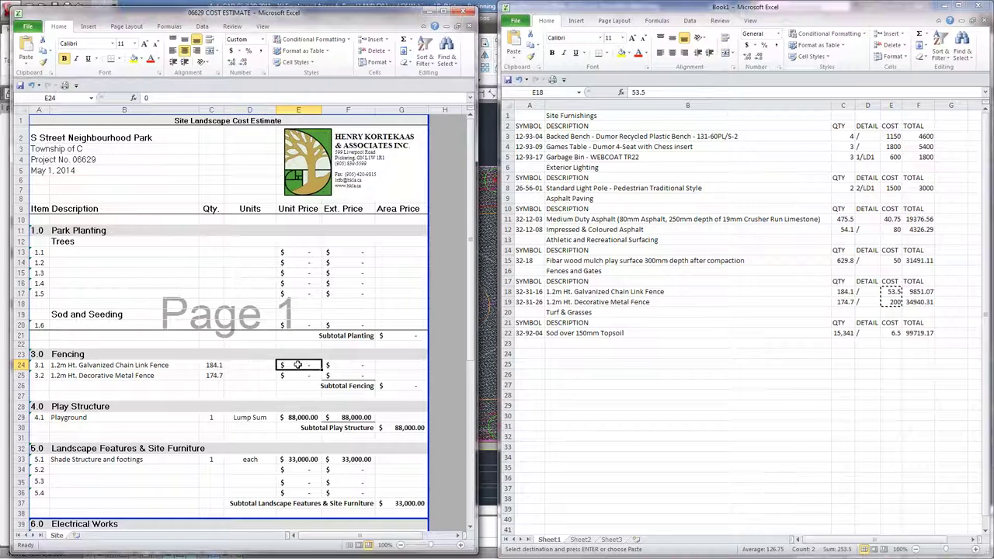
pyautogui.hotkey('ctrl', 'v')
pyautogui.doubleClick(300, 364)
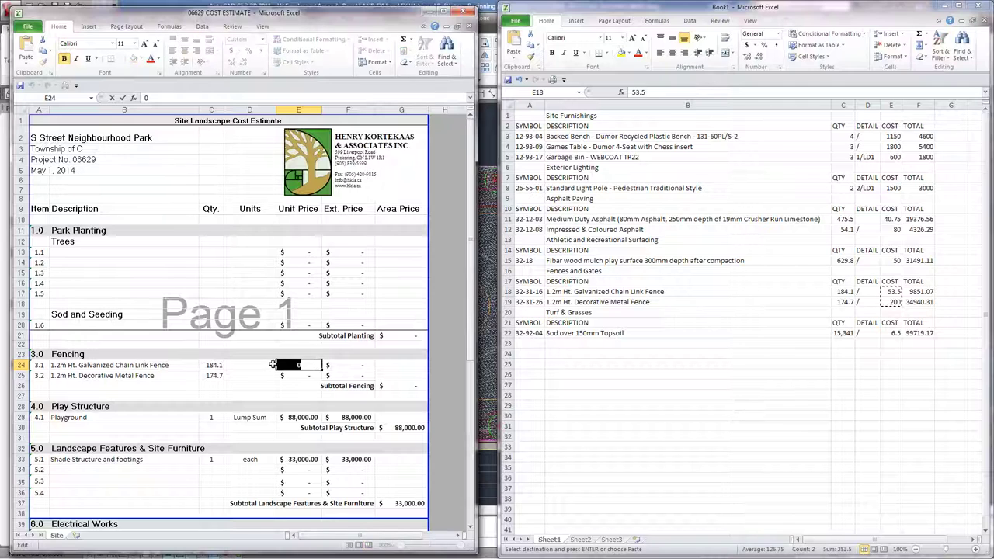
pyautogui.click(324, 395)
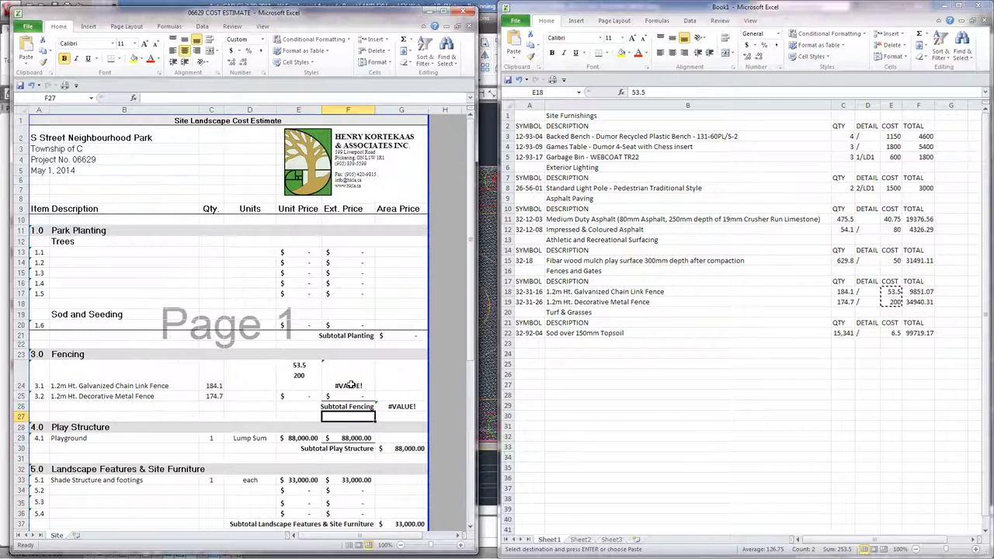
pyautogui.hotkey('ctrl', 'c')
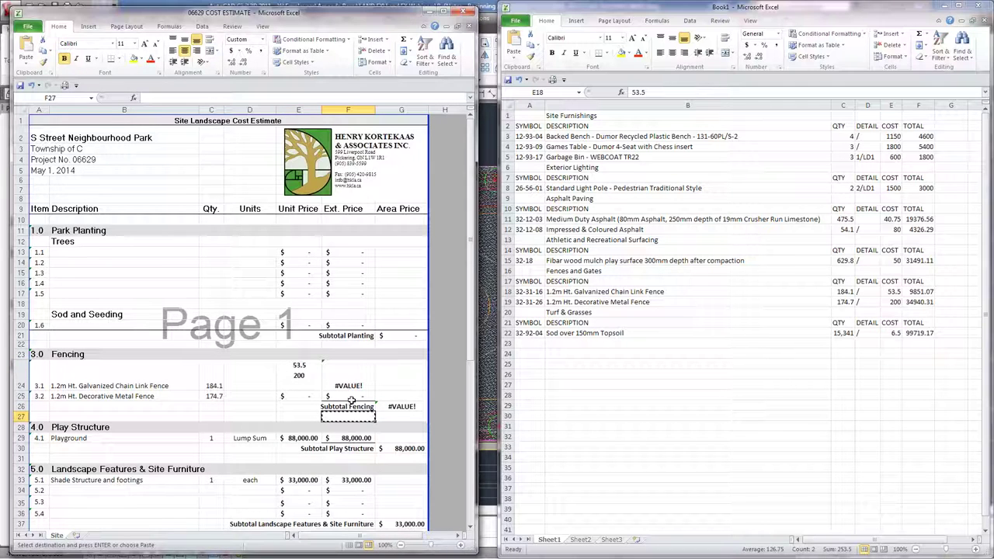
# Undo the pasted costs in the chain link fence's unit price cell E24
pyautogui.hotkey('ctrl', 'z')
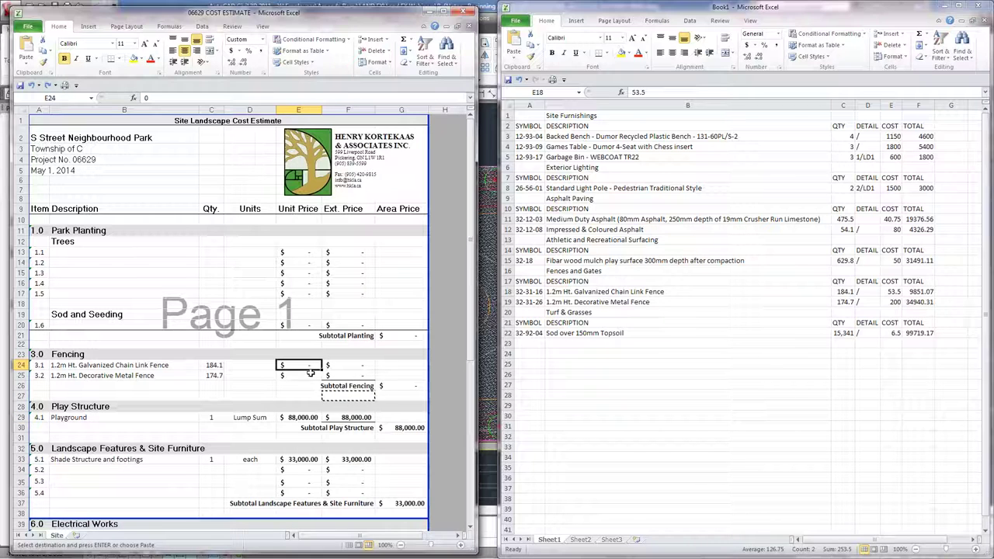
pyautogui.hotkey('ctrl', 'v')
pyautogui.hotkey('ctrl', 'z')
# Enter the Fencing unit prices: 53.5 for item 3.1 (E24) and 200 for item 3.2 (E25)
pyautogui.write('5')
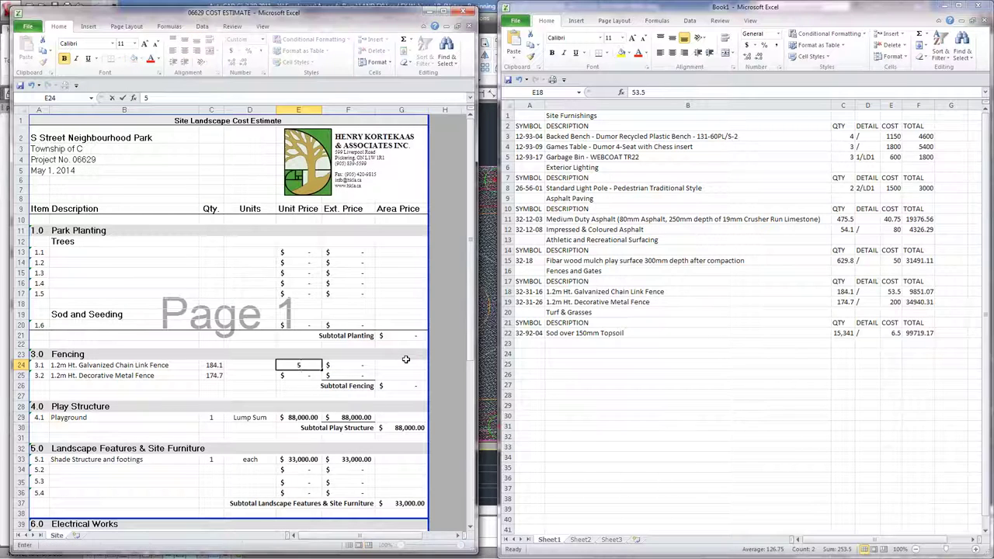
pyautogui.write('3.5')
pyautogui.press('Return')
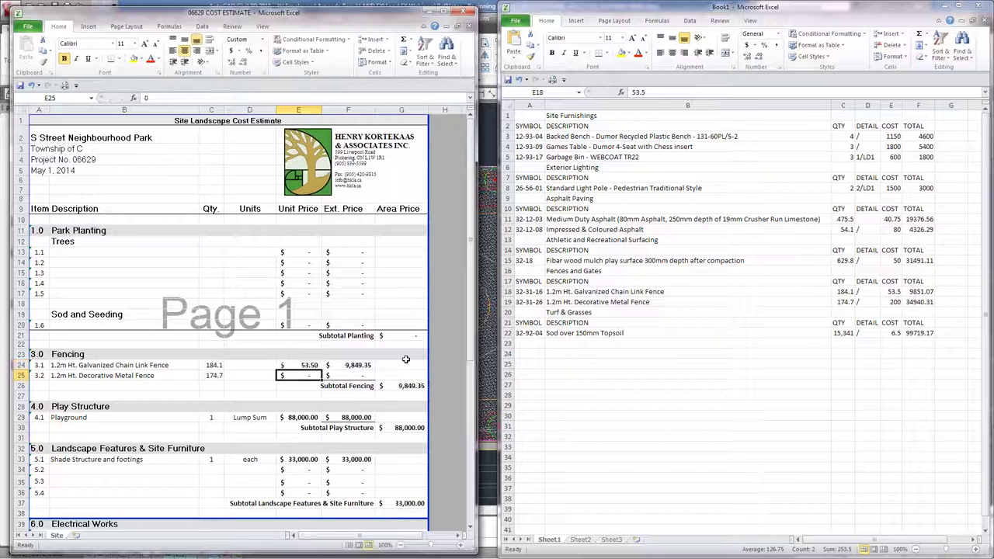
pyautogui.write('200')
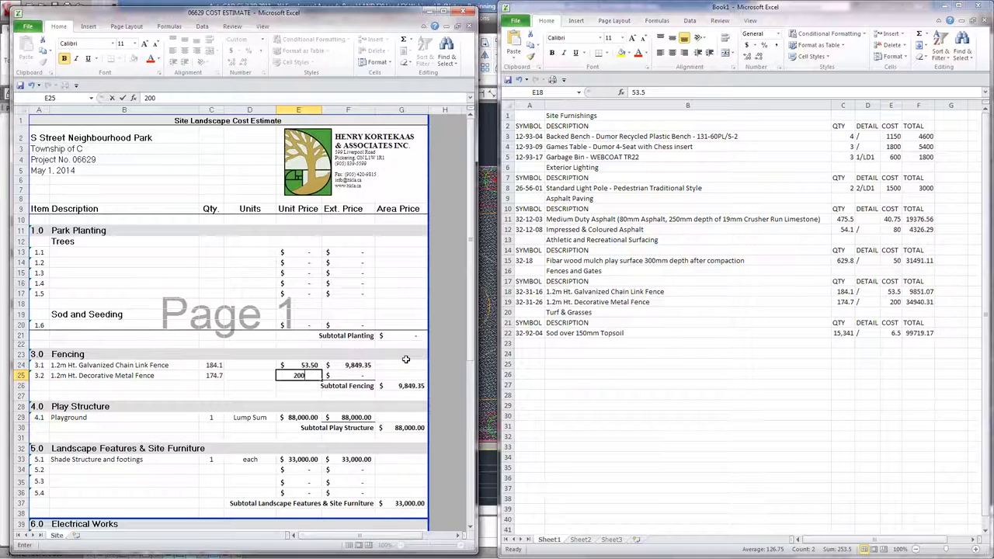
pyautogui.press('Return')
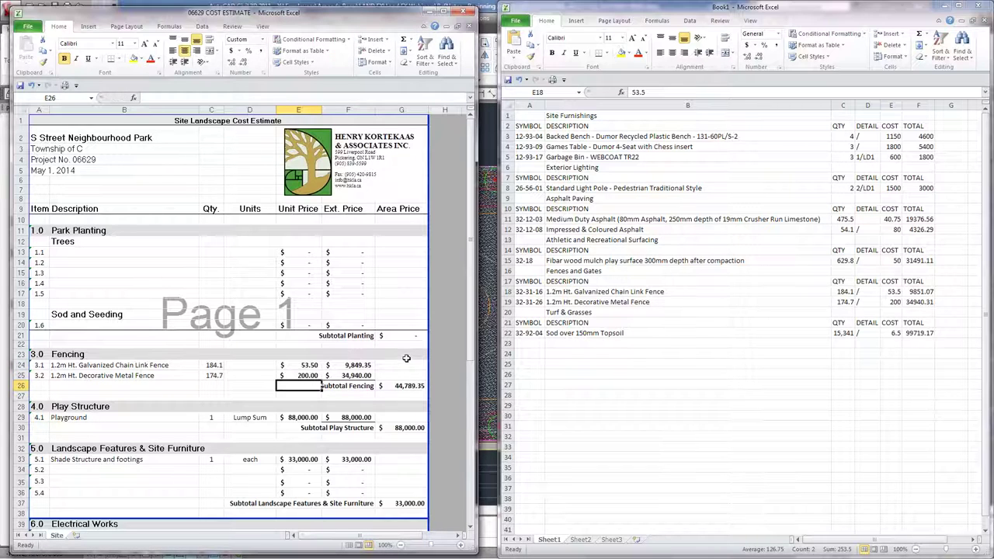
# Examine the extended price formula in F24, the section subtotals and the total park estimated costs in the cost estimate
pyautogui.click(363, 364)
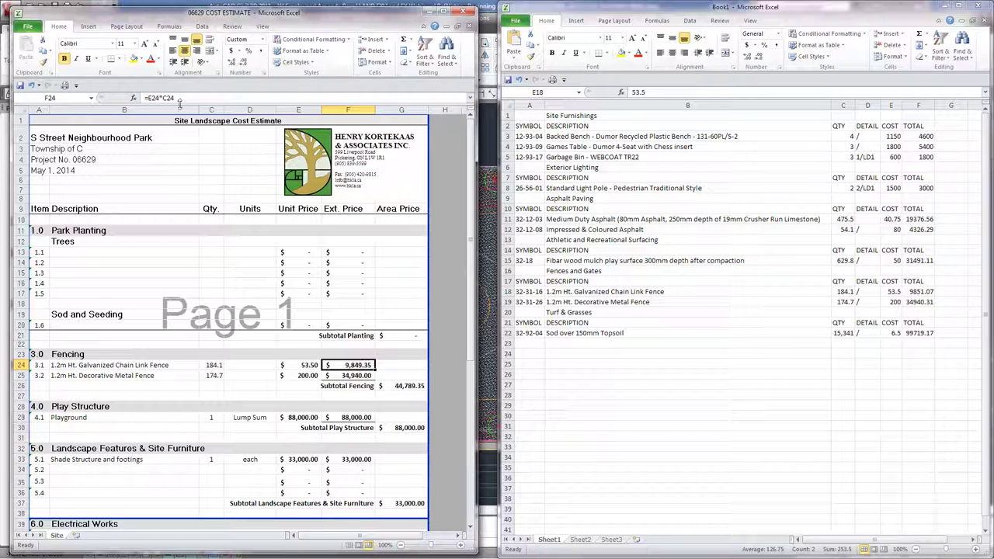
pyautogui.click(178, 97)
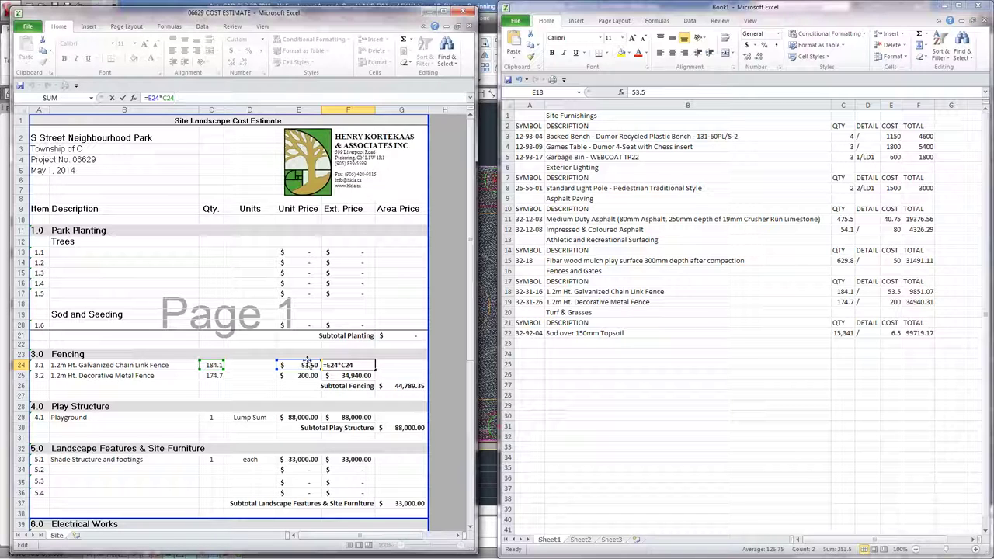
pyautogui.press('Escape')
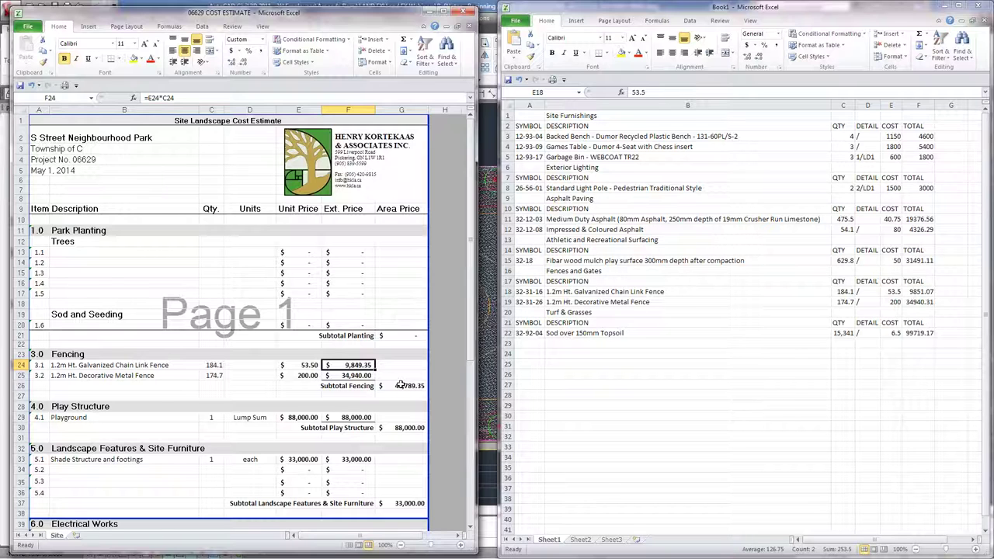
pyautogui.scroll(-1, 400, 385)
pyautogui.scroll(-3, 399, 385)
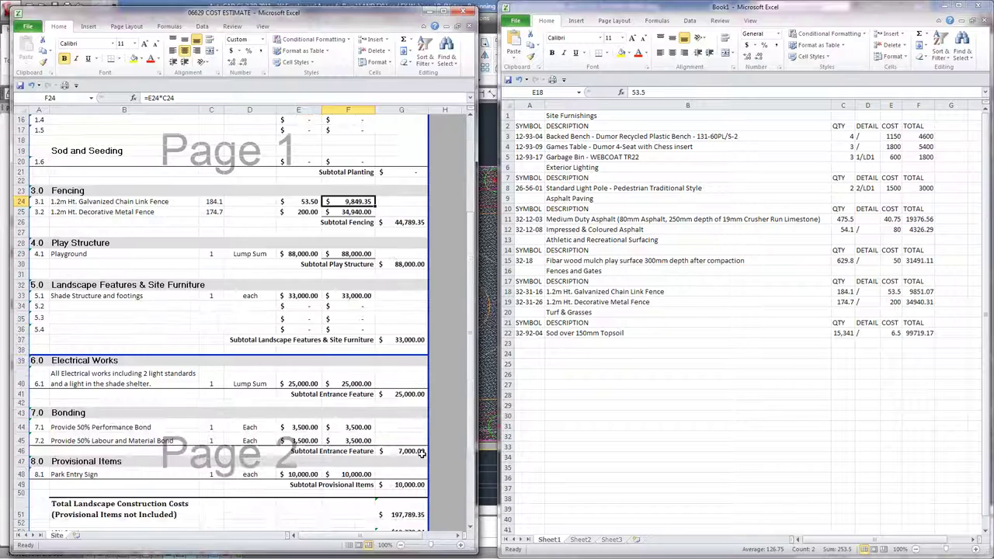
pyautogui.scroll(-4, 423, 456)
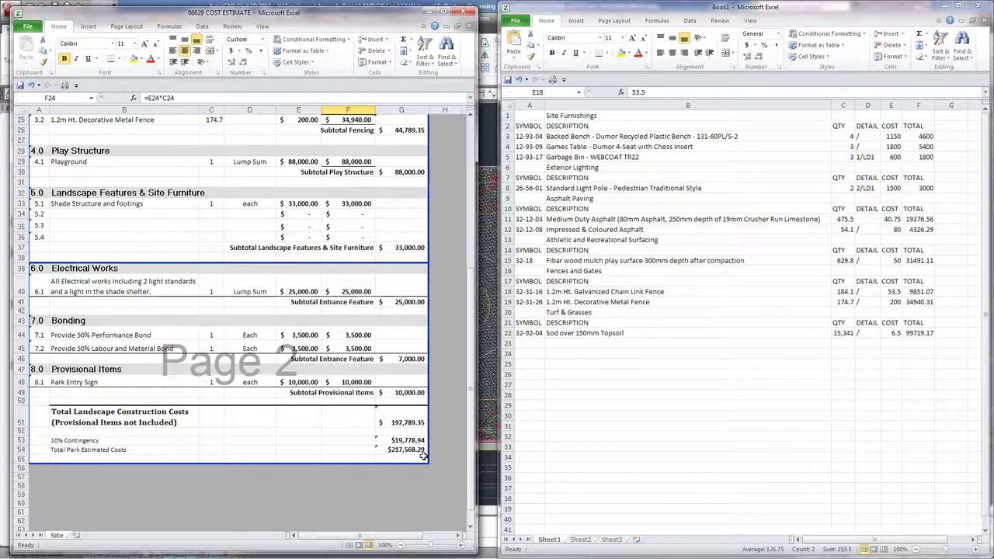
pyautogui.scroll(8, 424, 457)
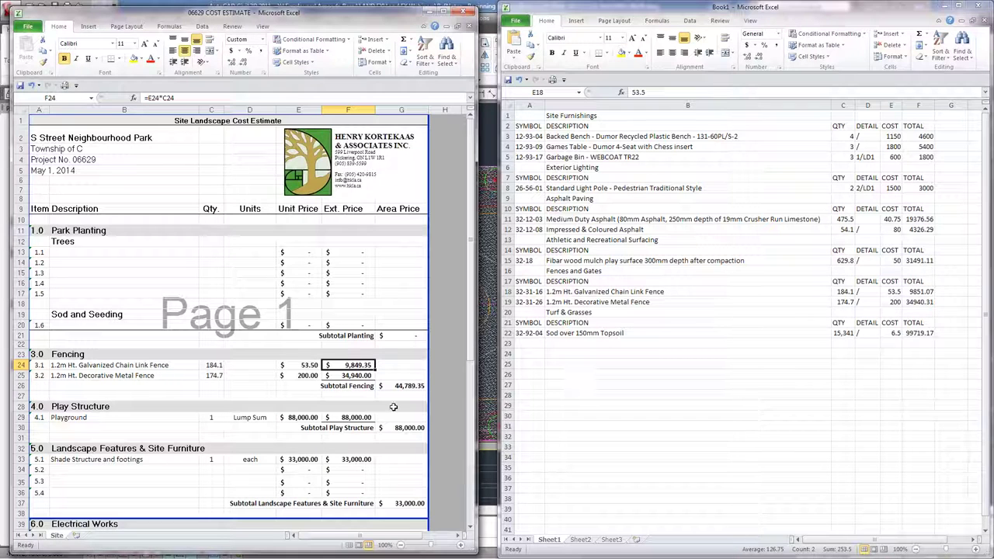
pyautogui.scroll(-2, 131, 361)
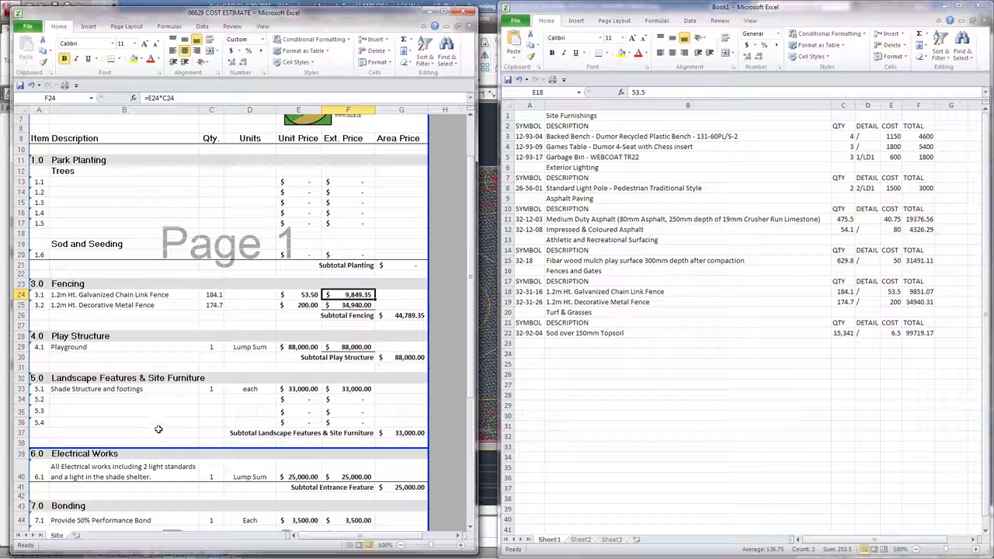
pyautogui.scroll(-3, 158, 429)
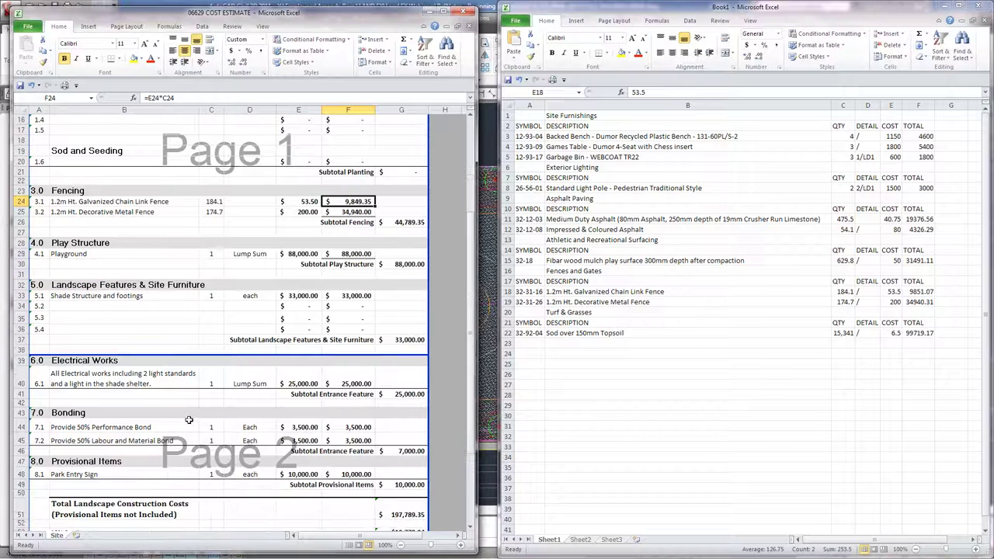
pyautogui.scroll(2, 189, 420)
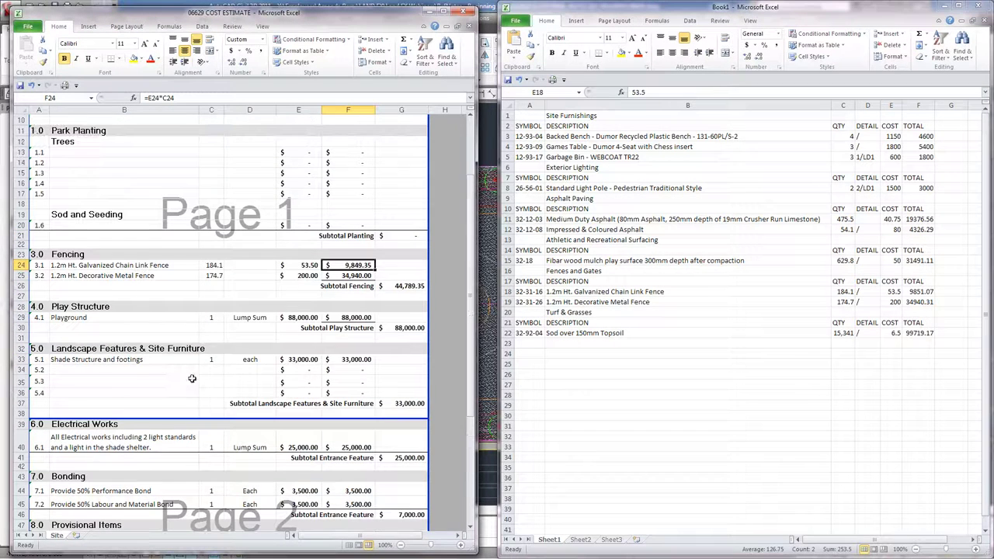
# Close the exported schedule workbook Book1 without saving its changes
pyautogui.click(985, 6)
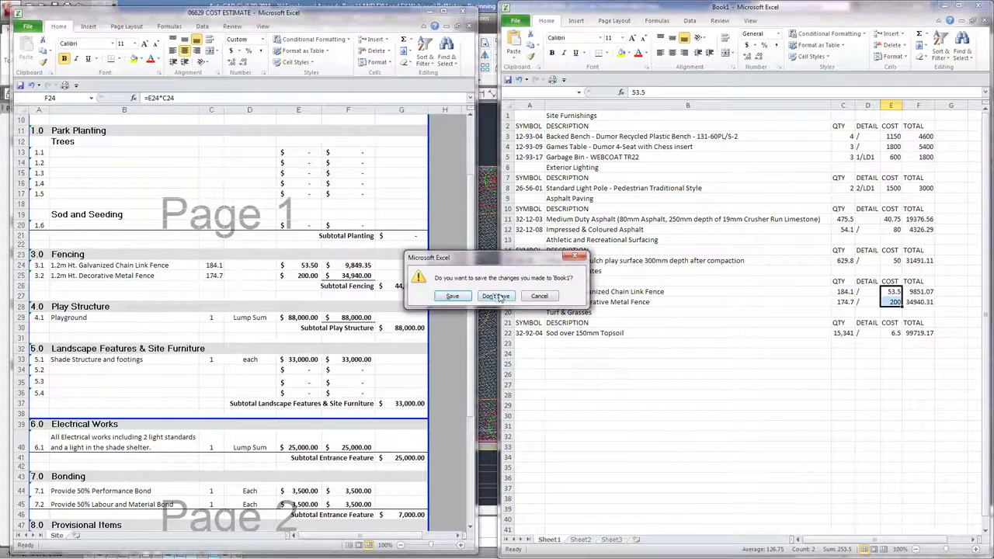
pyautogui.click(502, 295)
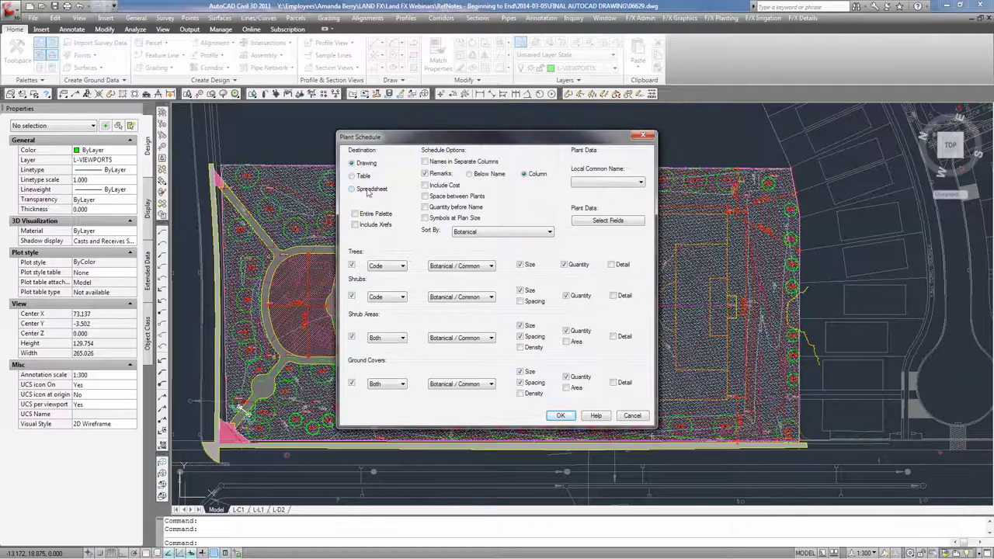
# Export the plant schedule to a spreadsheet with costs included
pyautogui.click(353, 189)
pyautogui.click(431, 188)
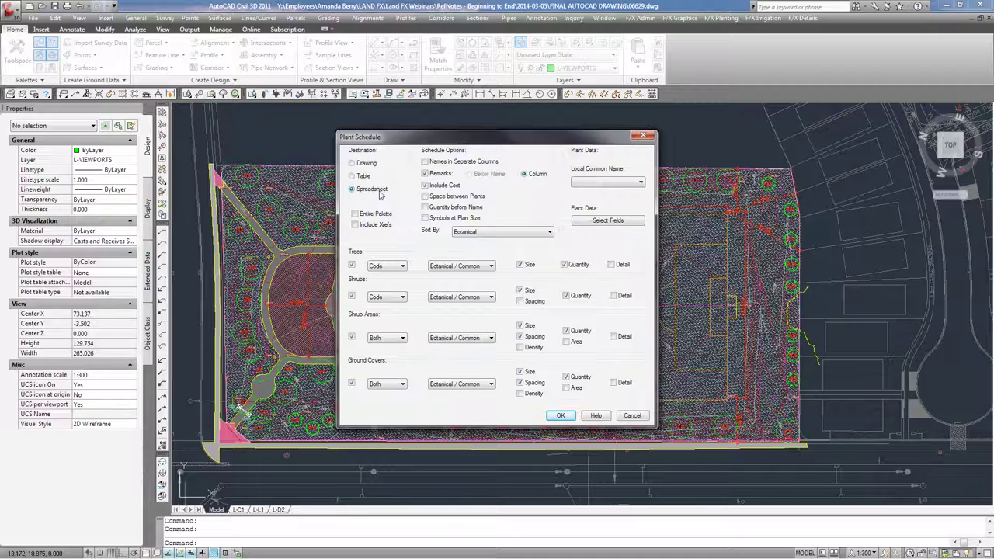
pyautogui.click(561, 416)
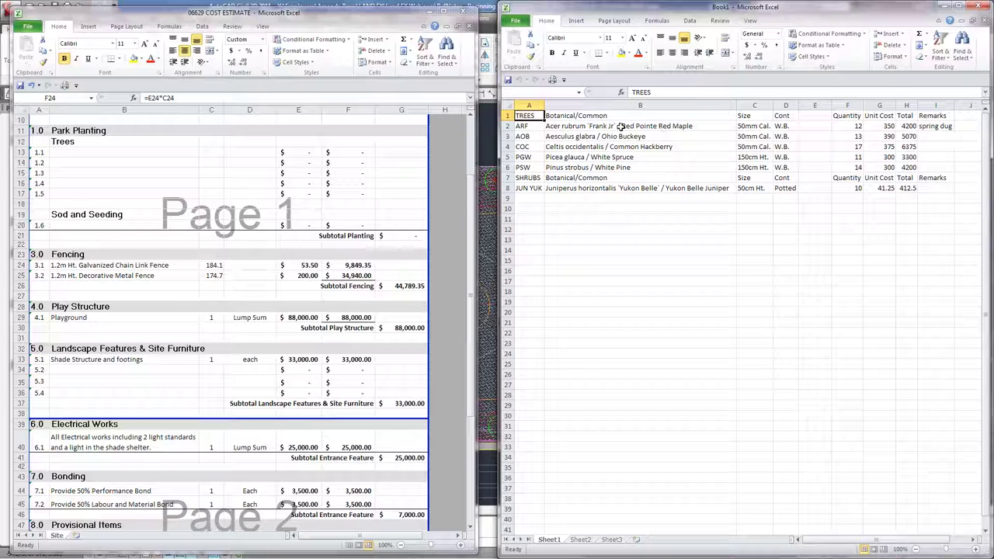
# Copy the plant name Acer rubrum `Frank Jr` / Red Pointe Red Maple from Book1 into item 1.1's description (B13) in the cost estimate
pyautogui.click(621, 126)
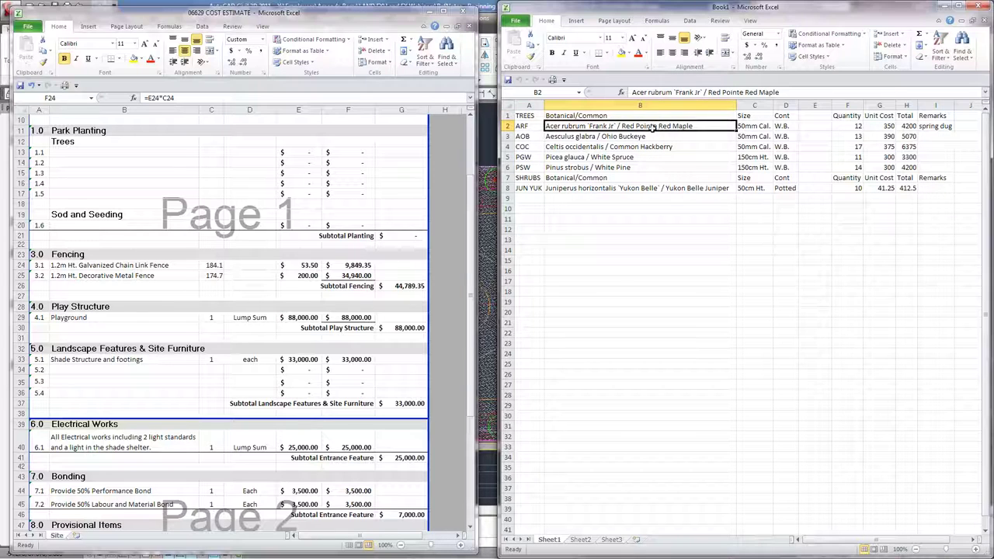
pyautogui.doubleClick(692, 126)
pyautogui.moveTo(691, 126); pyautogui.dragTo(535, 125)
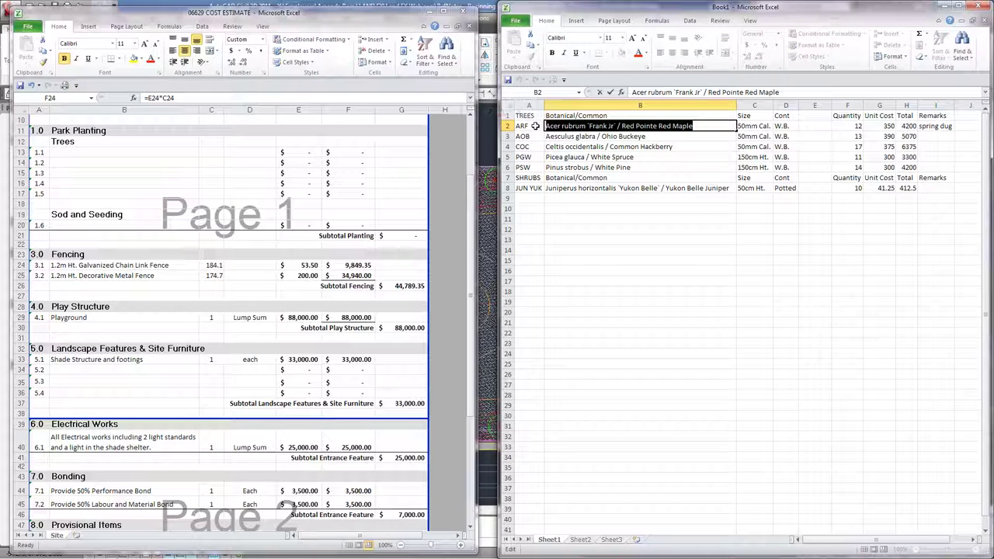
pyautogui.hotkey('ctrl', 'c')
pyautogui.click(118, 153)
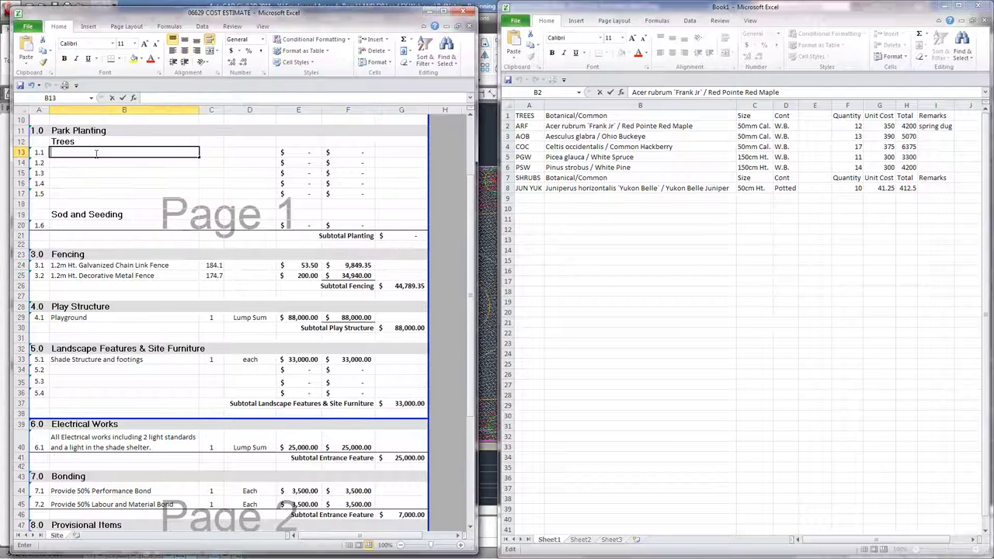
pyautogui.hotkey('ctrl', 'v')
pyautogui.press('Return')
pyautogui.press('Return')
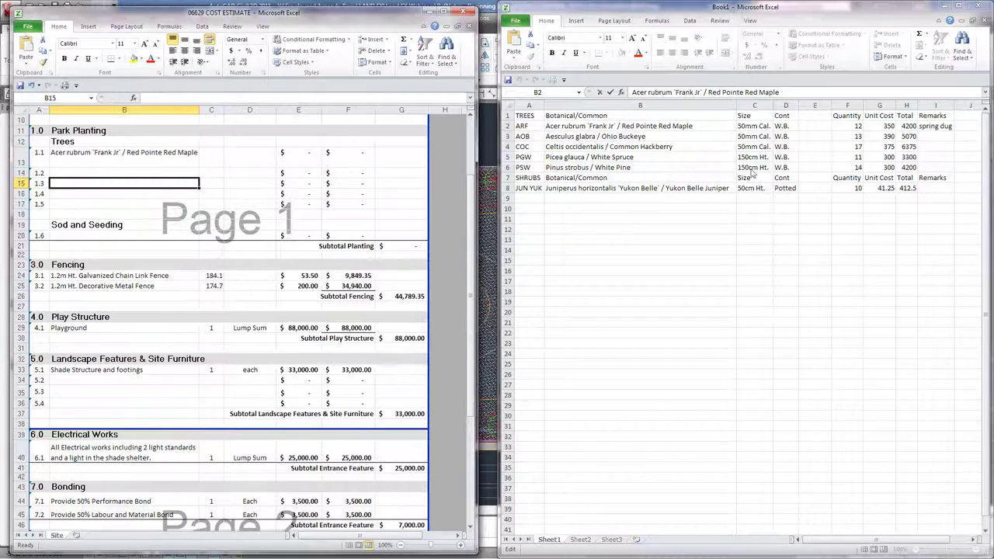
# Fill item 1.1's Units cell (D13) with the maple's size and container, 50mm Cal. W.B
pyautogui.click(751, 127)
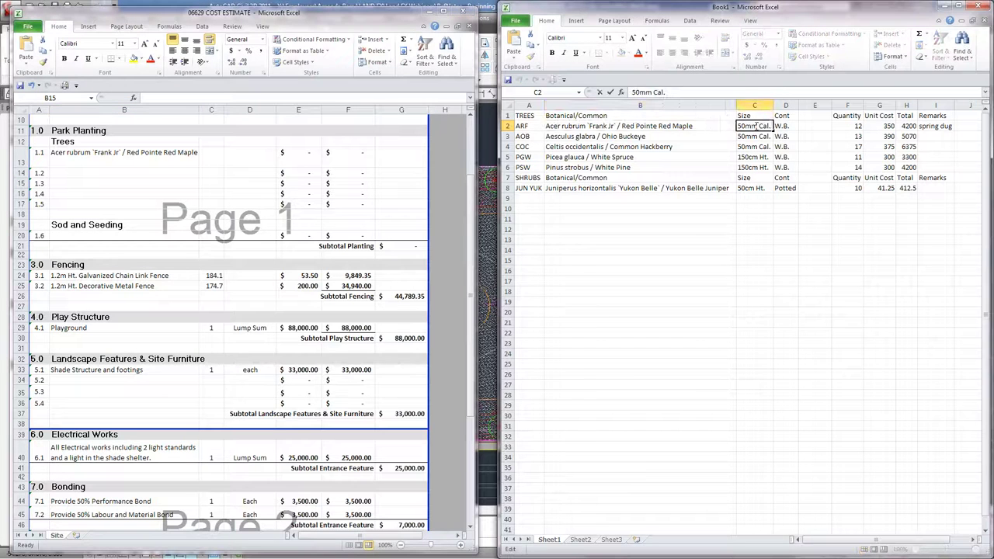
pyautogui.click(186, 167)
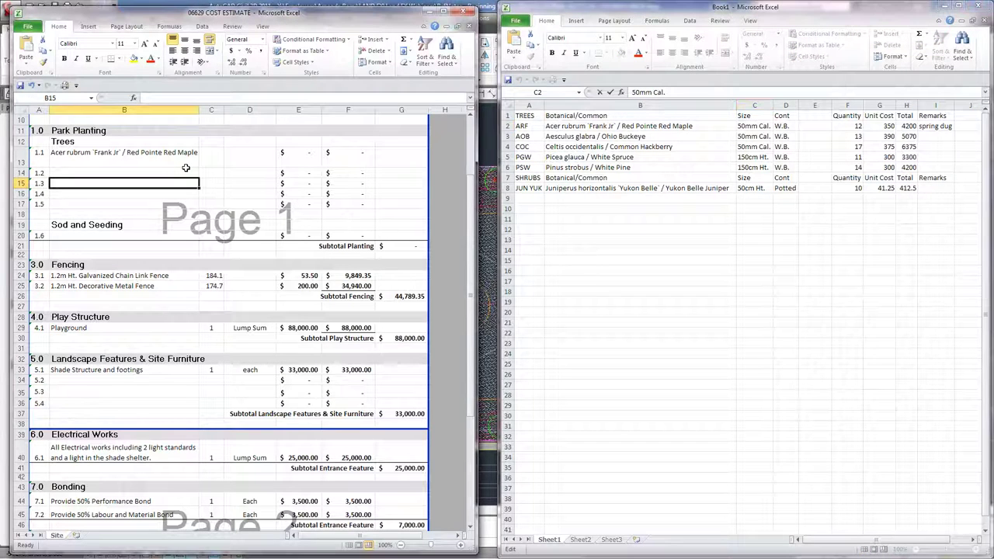
pyautogui.scroll(1, 185, 167)
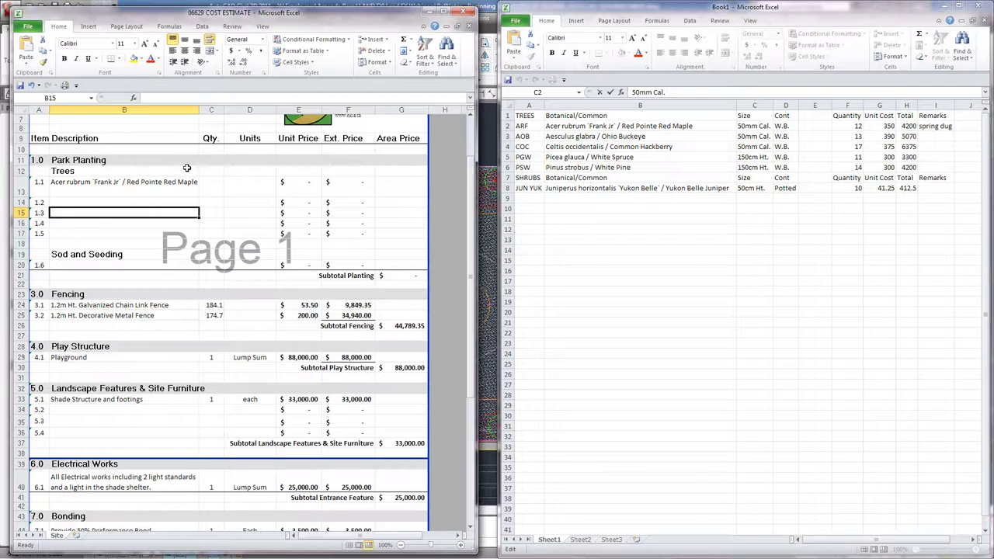
pyautogui.scroll(1, 186, 167)
pyautogui.doubleClick(261, 219)
pyautogui.hotkey('ctrl', 'v')
pyautogui.write('W.B.')
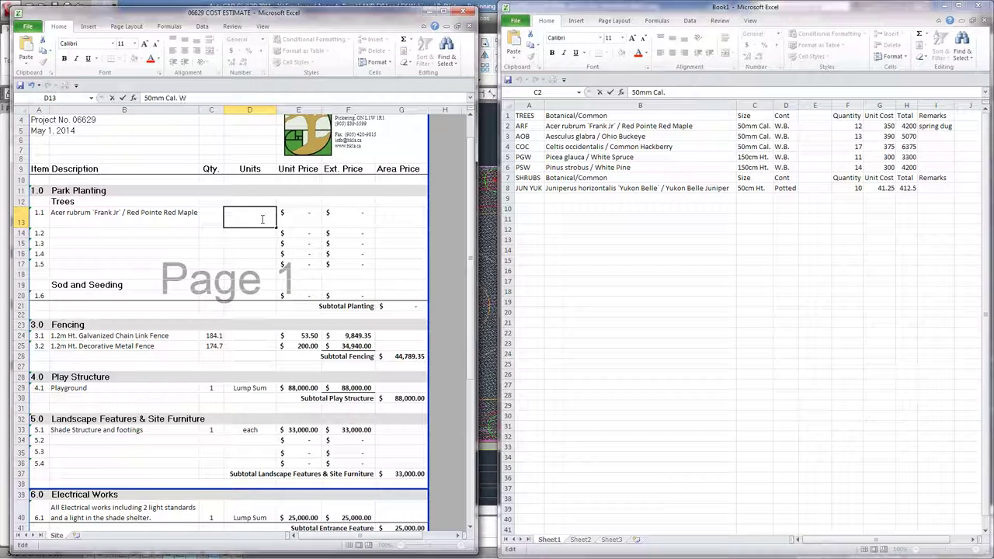
pyautogui.click(254, 253)
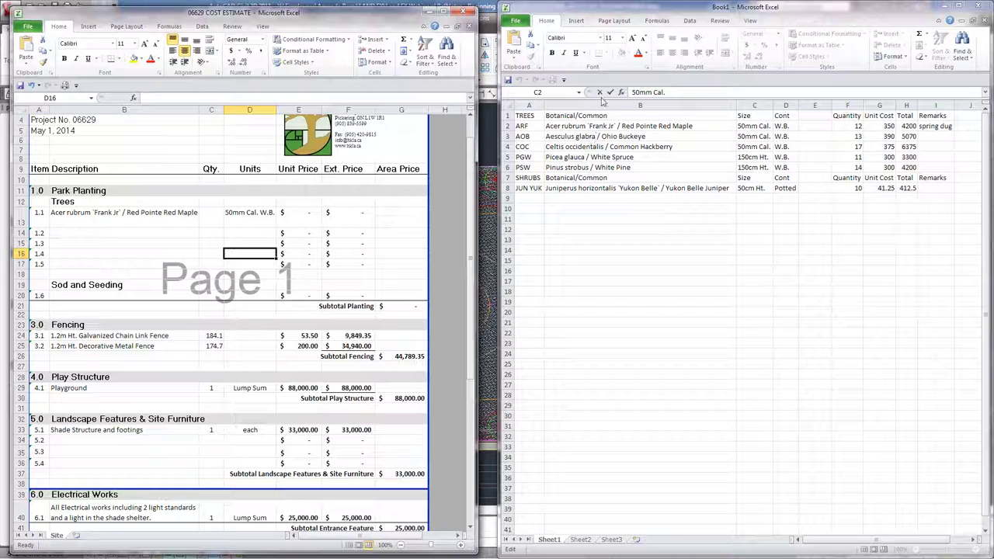
# Duplicate the item 1.4 row in the Trees list by inserting a copy of row 16 at the same place
pyautogui.click(187, 257)
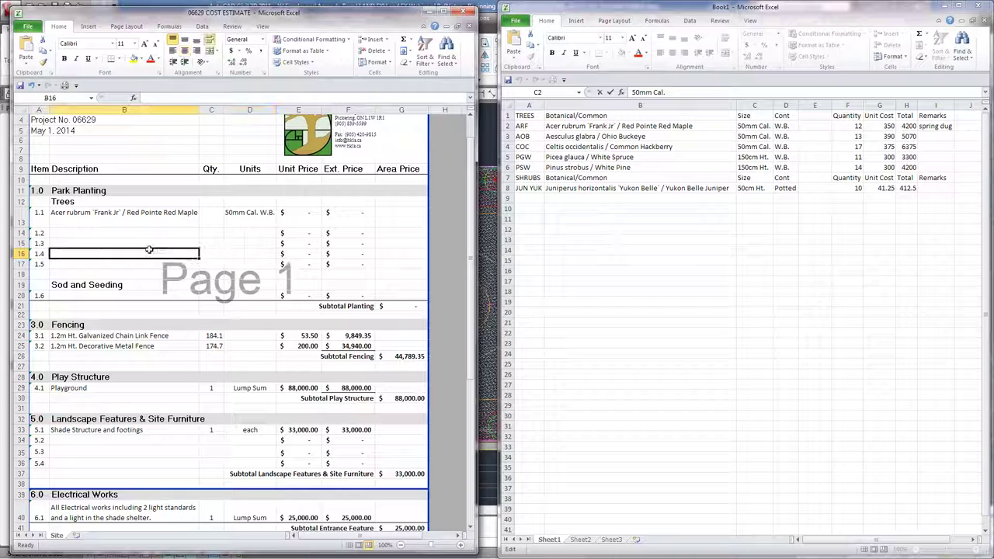
pyautogui.click(21, 254)
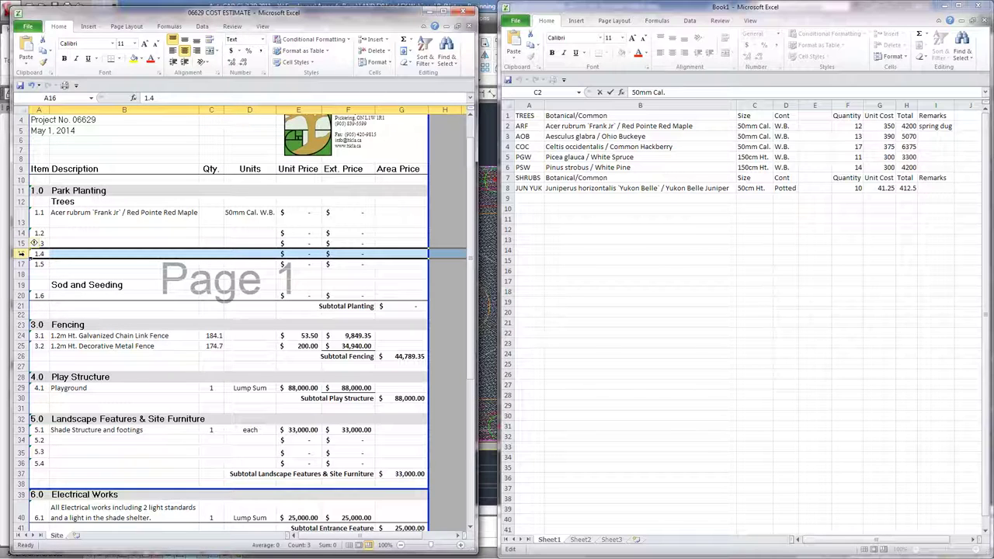
pyautogui.rightClick(21, 253)
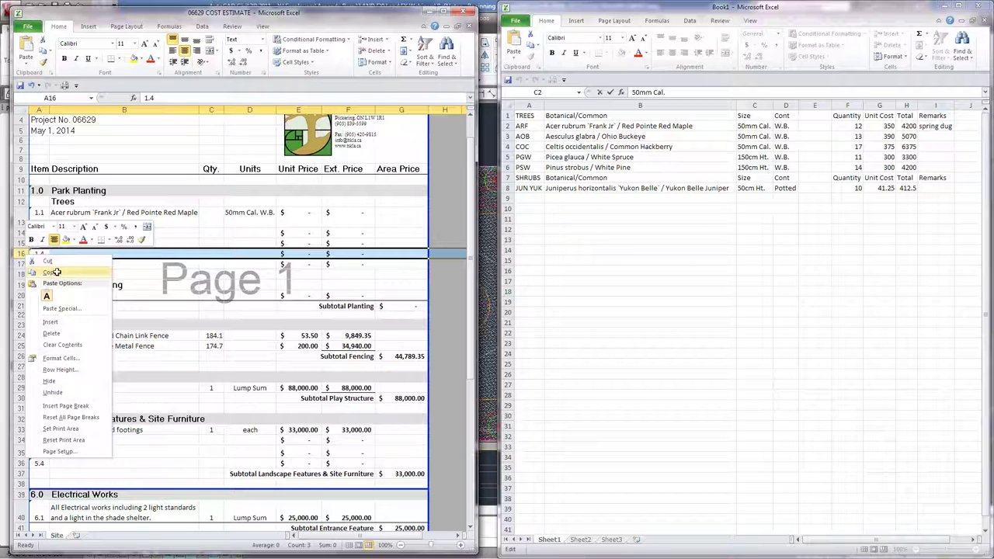
pyautogui.click(53, 273)
pyautogui.rightClick(15, 254)
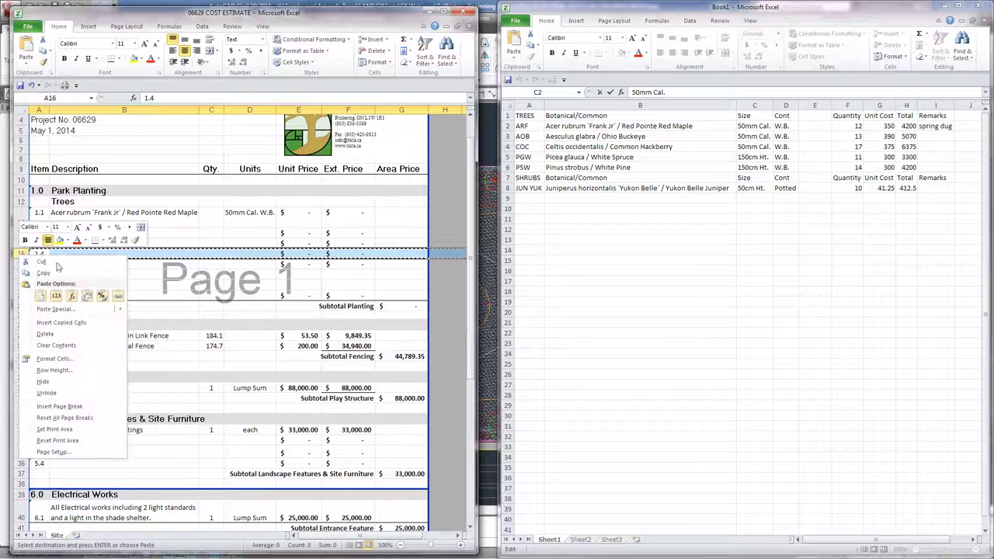
pyautogui.click(62, 322)
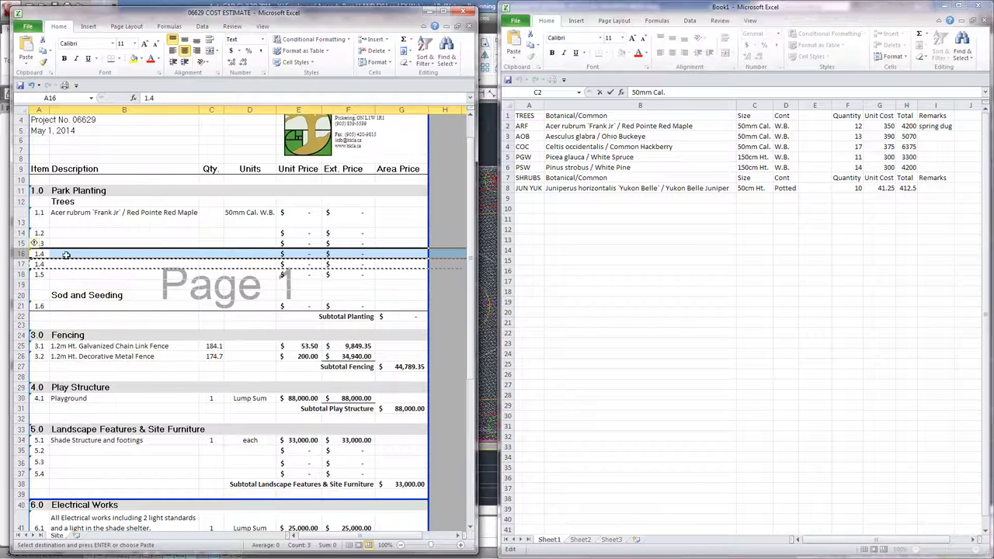
pyautogui.click(68, 274)
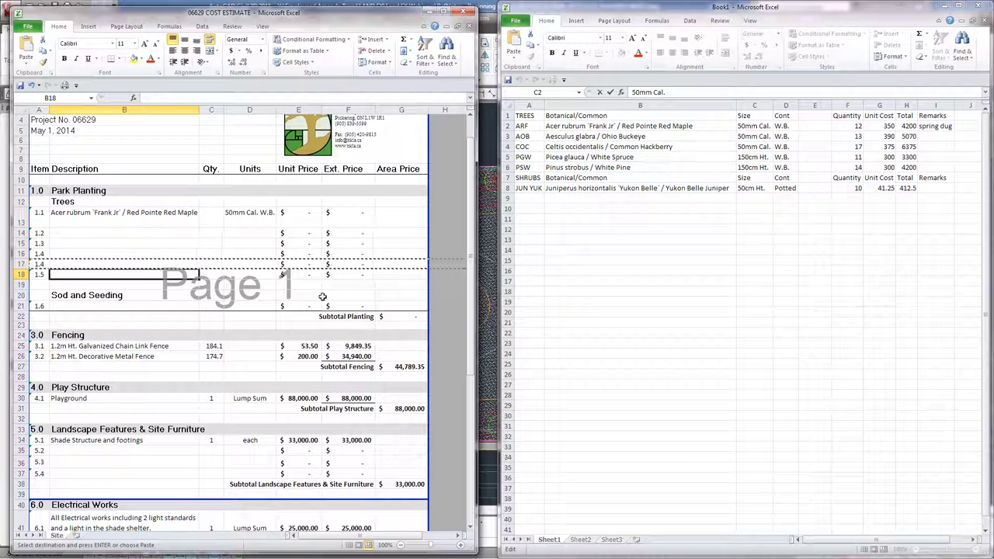
# Check which rows the Subtotal Planting formula in G22 includes
pyautogui.click(415, 316)
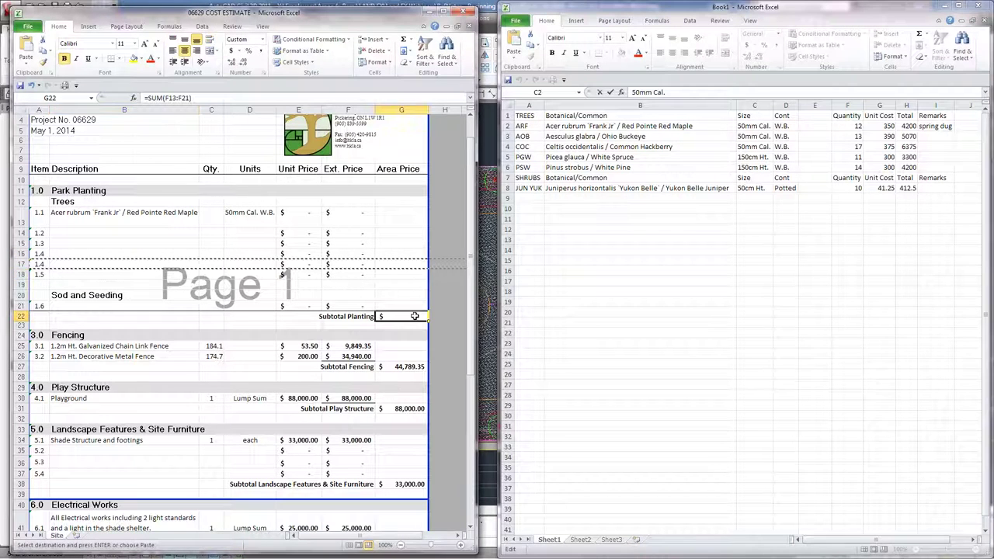
pyautogui.click(220, 98)
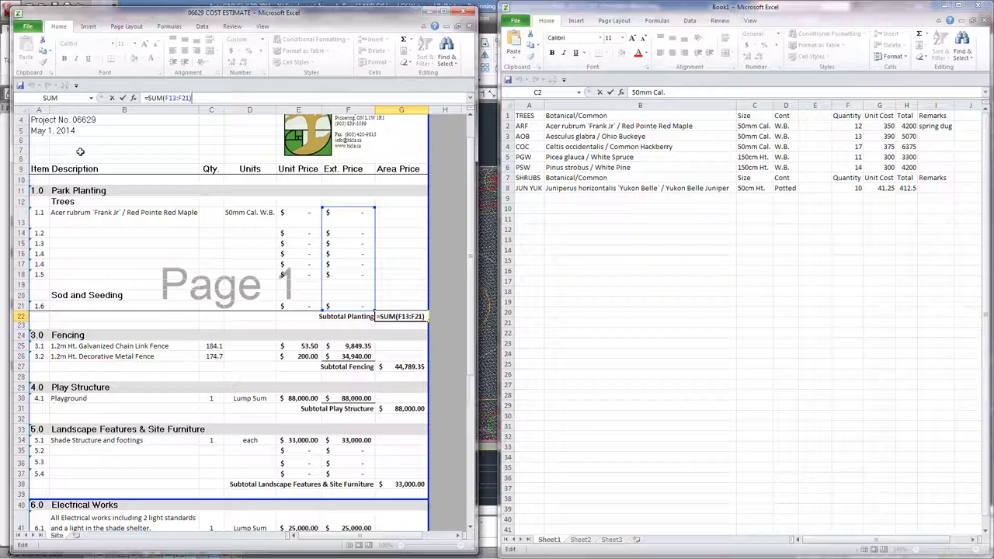
pyautogui.click(144, 243)
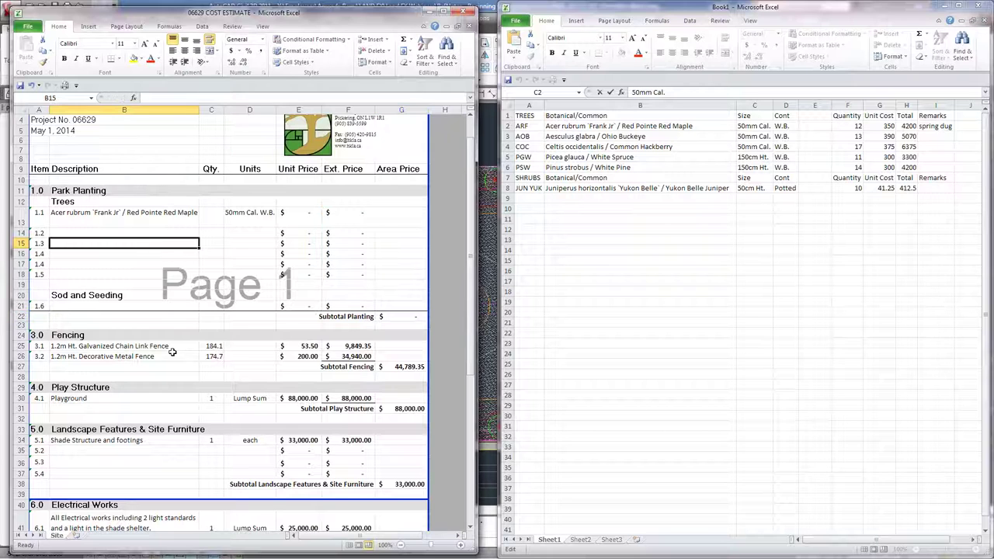
# Copy the whole Fencing section (rows 24 to 28) and insert the copied rows above the Play Structure section
pyautogui.scroll(-1, 172, 352)
pyautogui.scroll(-2, 331, 305)
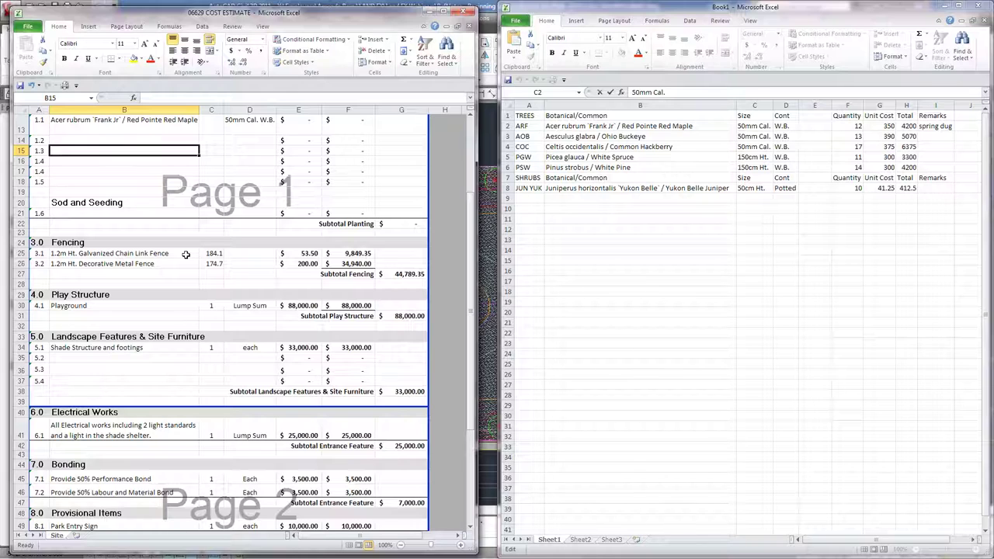
pyautogui.moveTo(17, 242); pyautogui.dragTo(18, 273)
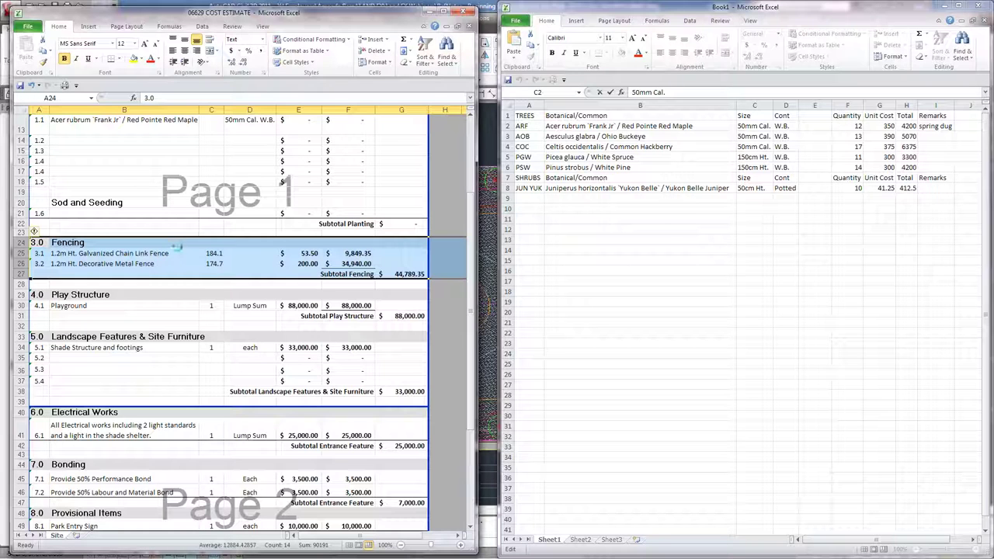
pyautogui.hotkey('ctrl', 'c')
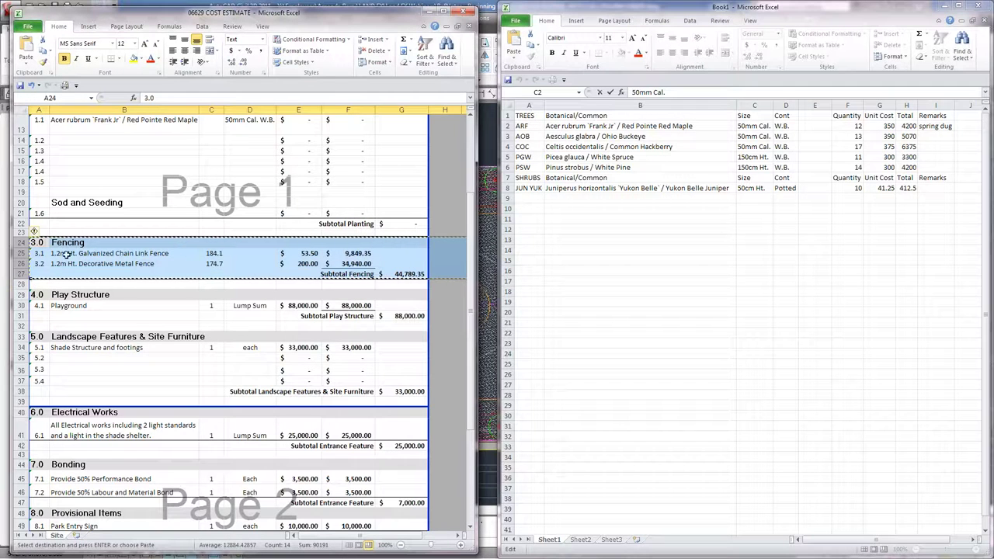
pyautogui.click(67, 254)
pyautogui.moveTo(21, 242); pyautogui.dragTo(25, 282)
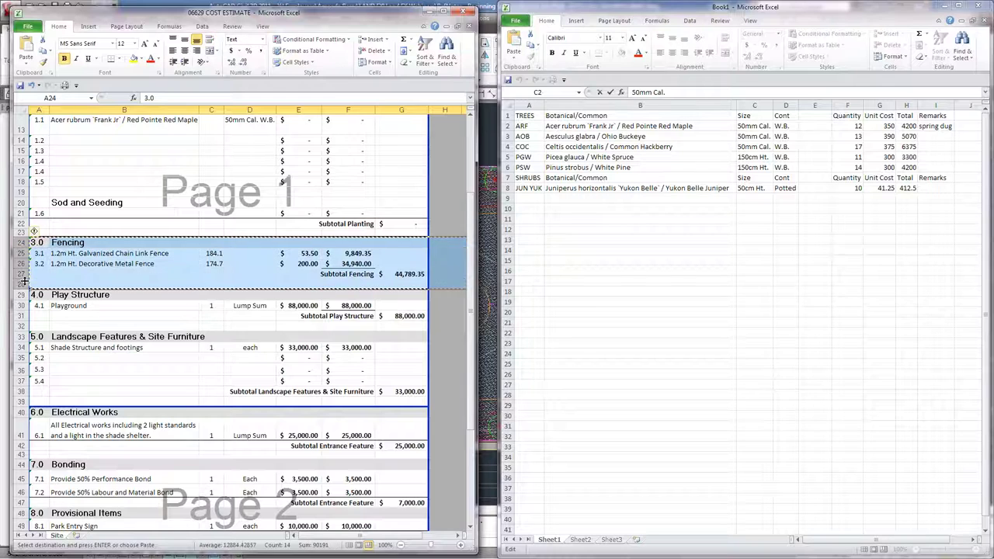
pyautogui.click(19, 295)
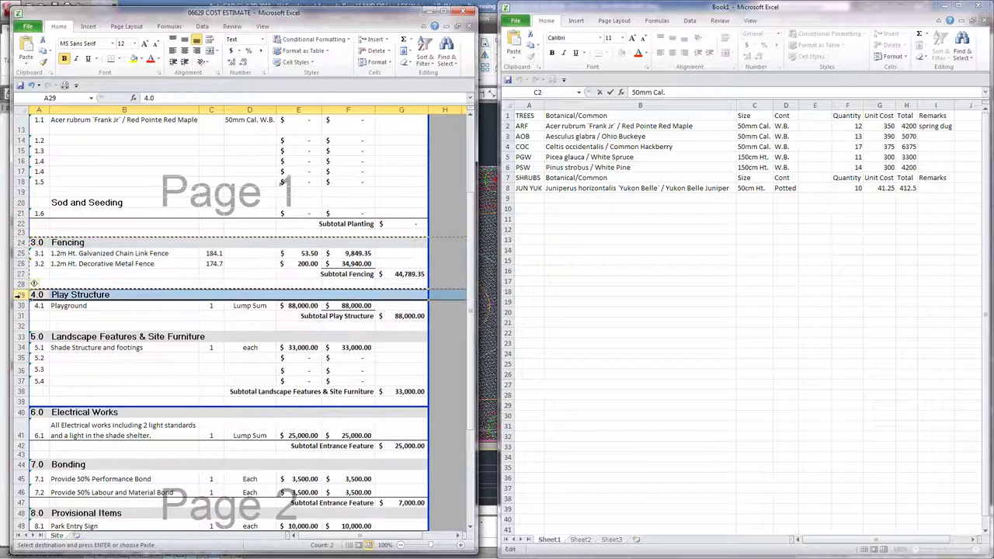
pyautogui.rightClick(20, 296)
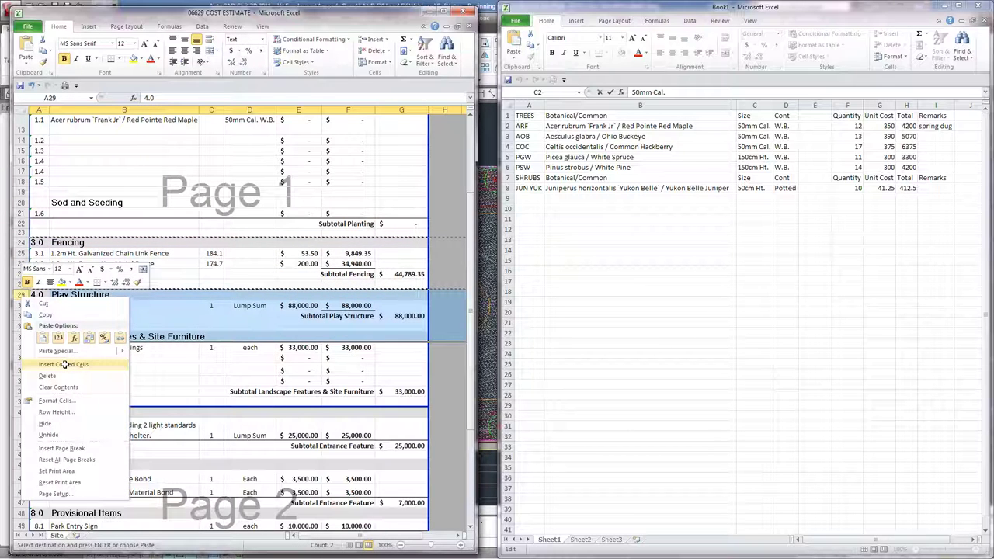
pyautogui.click(64, 364)
pyautogui.click(348, 357)
# Rename the copied Fencing section's heading to Site Furniture and clear its item descriptions, quantities and units (B30:D31)
pyautogui.click(68, 294)
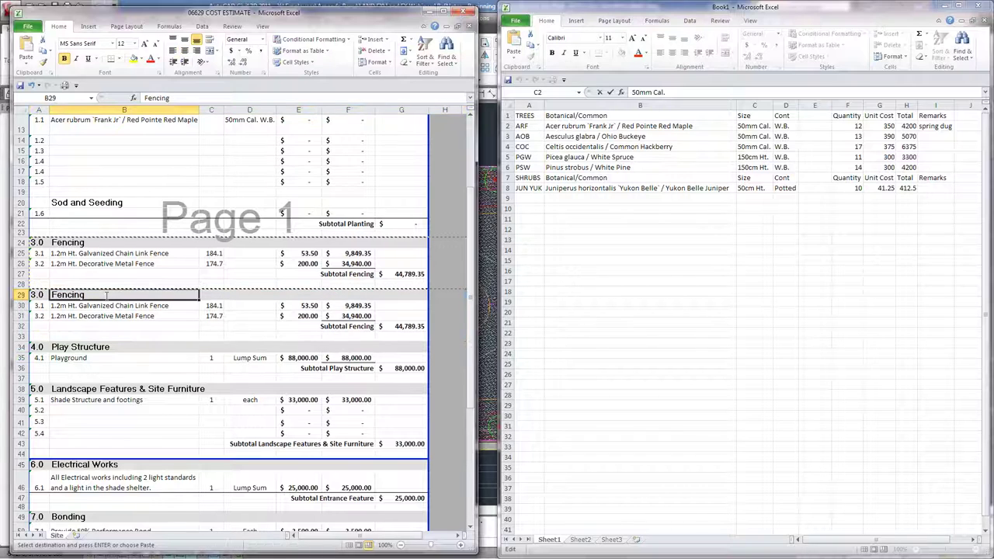
pyautogui.doubleClick(68, 294)
pyautogui.doubleClick(67, 294)
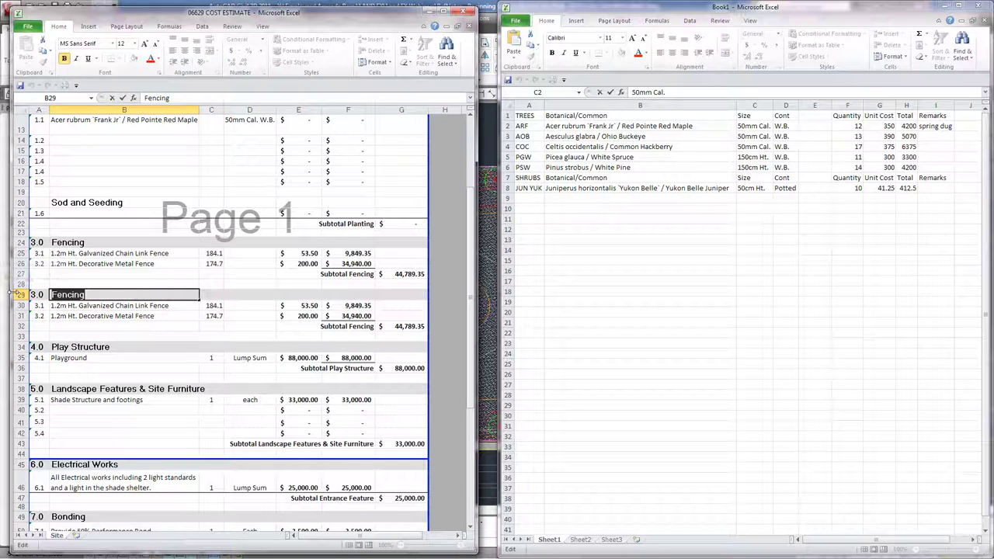
pyautogui.write('Site')
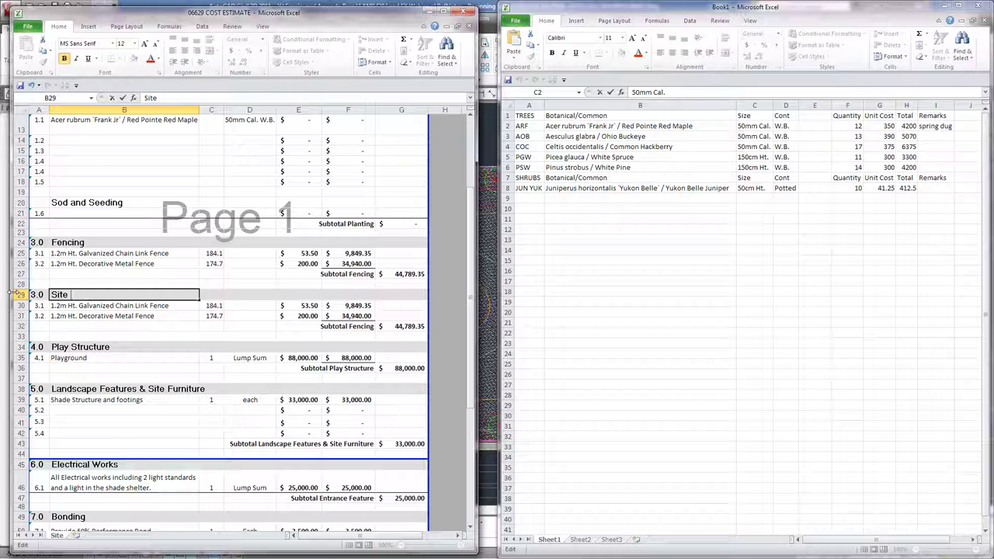
pyautogui.write(' Furniture')
pyautogui.moveTo(91, 305); pyautogui.dragTo(267, 312)
pyautogui.press('Delete')
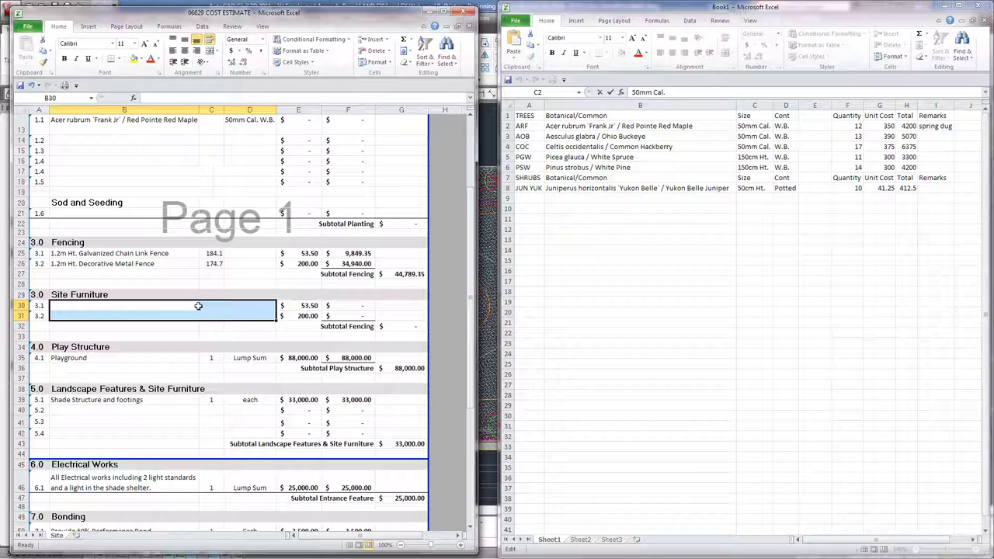
# Review the cost estimate's sections from Park Planting to the total landscape construction costs
pyautogui.click(171, 274)
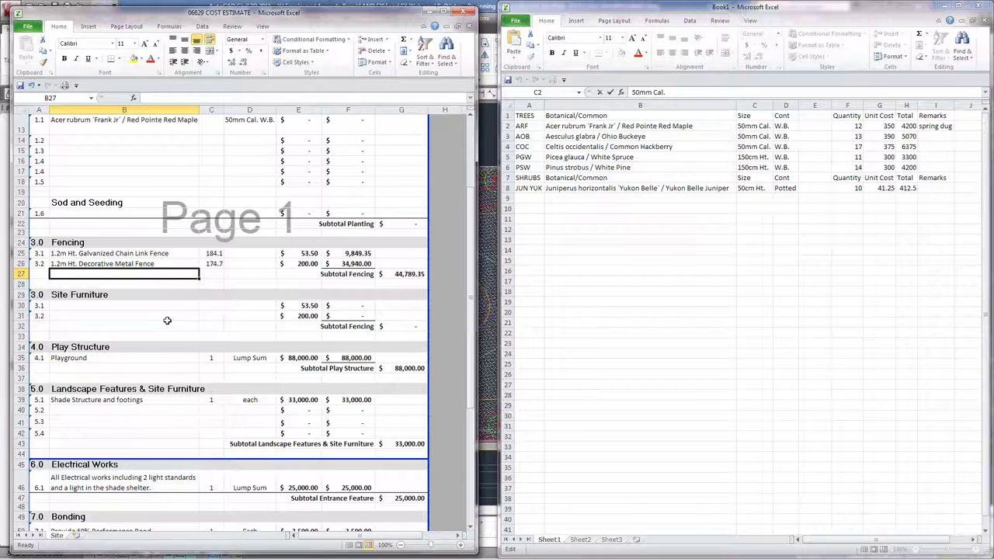
pyautogui.scroll(1, 167, 320)
pyautogui.scroll(3, 167, 320)
pyautogui.scroll(-3, 167, 319)
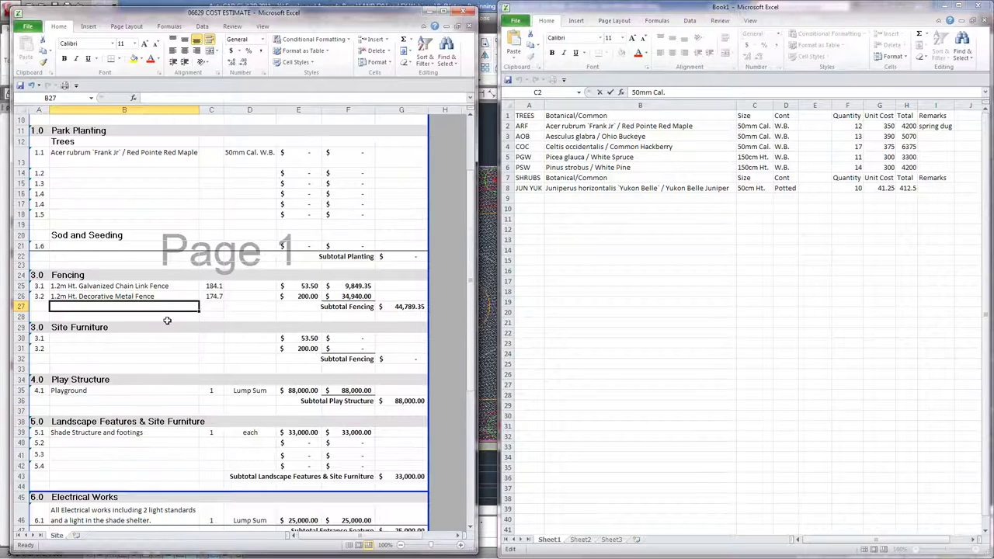
pyautogui.scroll(-4, 167, 320)
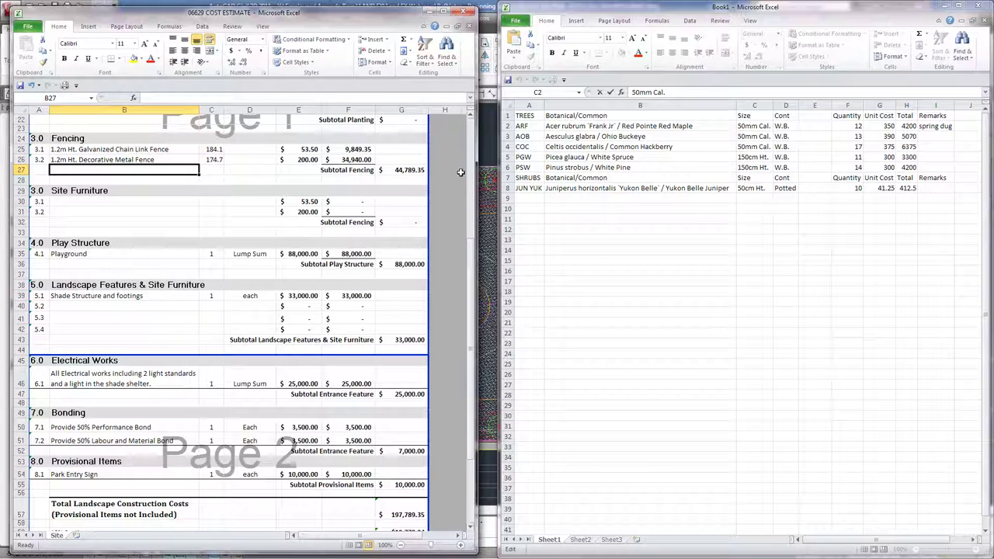
pyautogui.scroll(2, 198, 276)
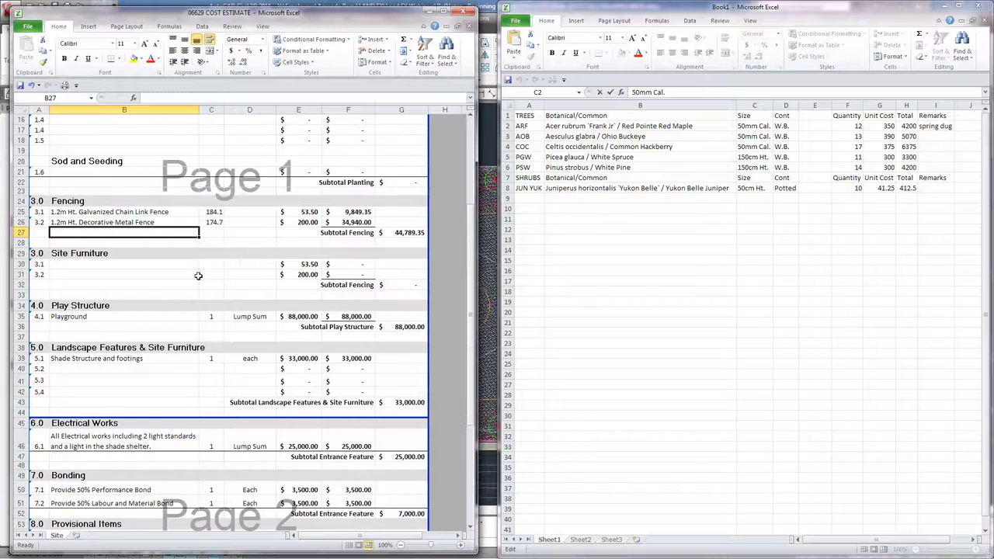
pyautogui.scroll(3, 198, 276)
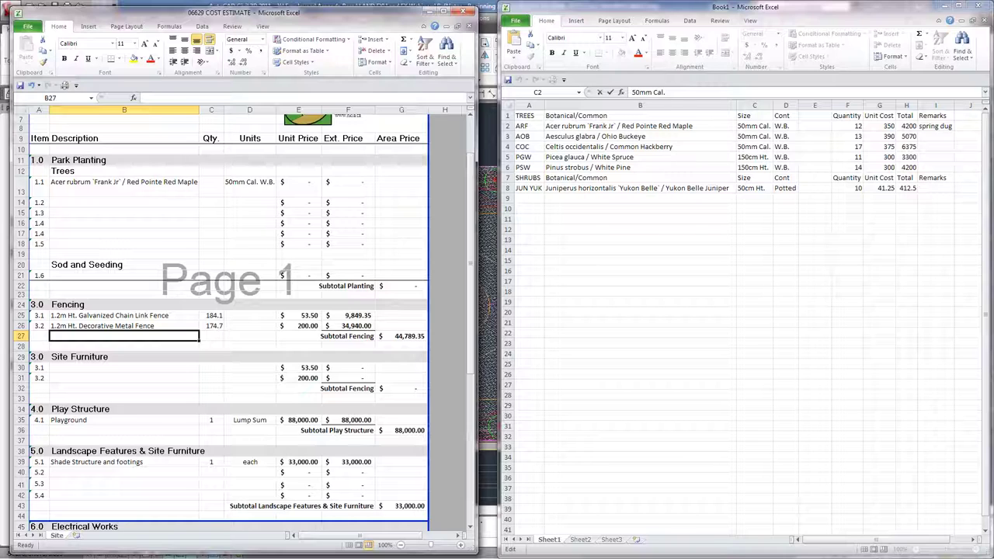
# Switch to Complete Cost Estimate.pdf in Adobe Reader, maximize it to review the finished estimate's first page, and close it
pyautogui.hotkey('alt', 'Tab')
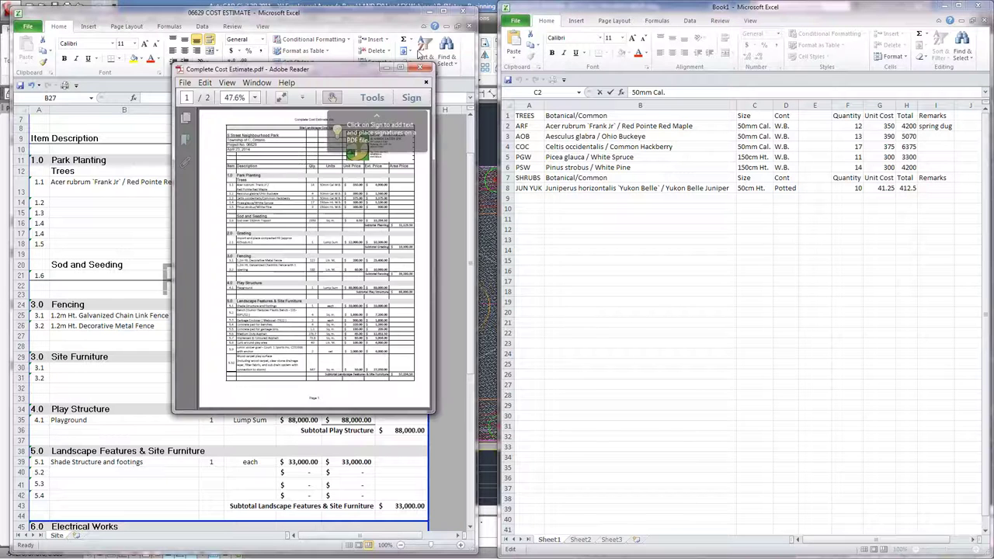
pyautogui.moveTo(302, 71); pyautogui.dragTo(489, 5)
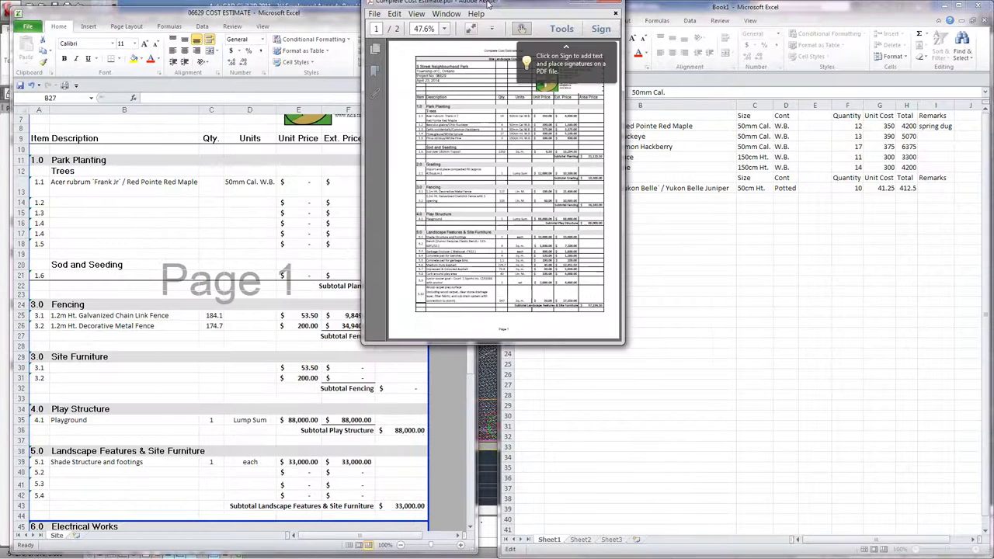
pyautogui.doubleClick(488, 5)
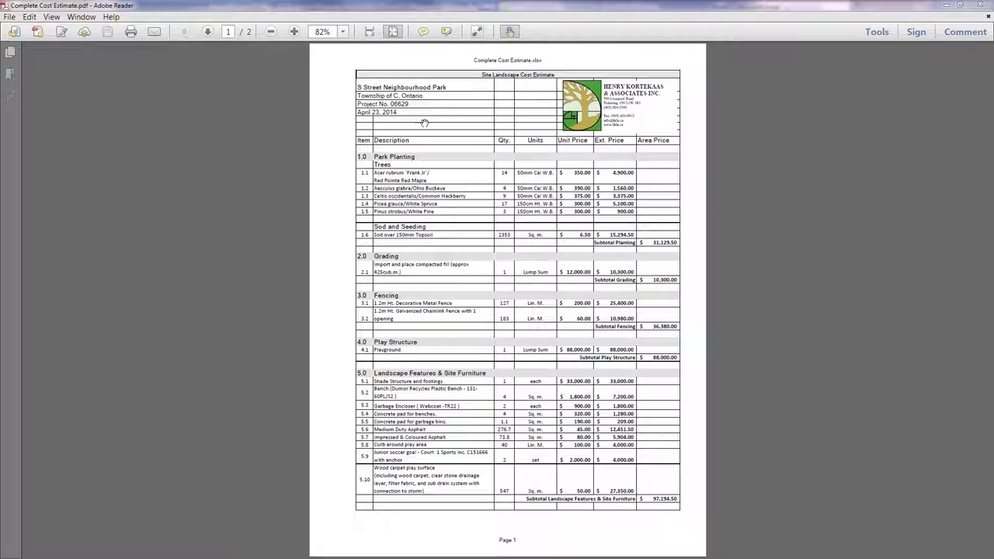
pyautogui.click(987, 5)
# Close the 06629 COST ESTIMATE and Book1 workbooks without saving their changes
pyautogui.click(470, 11)
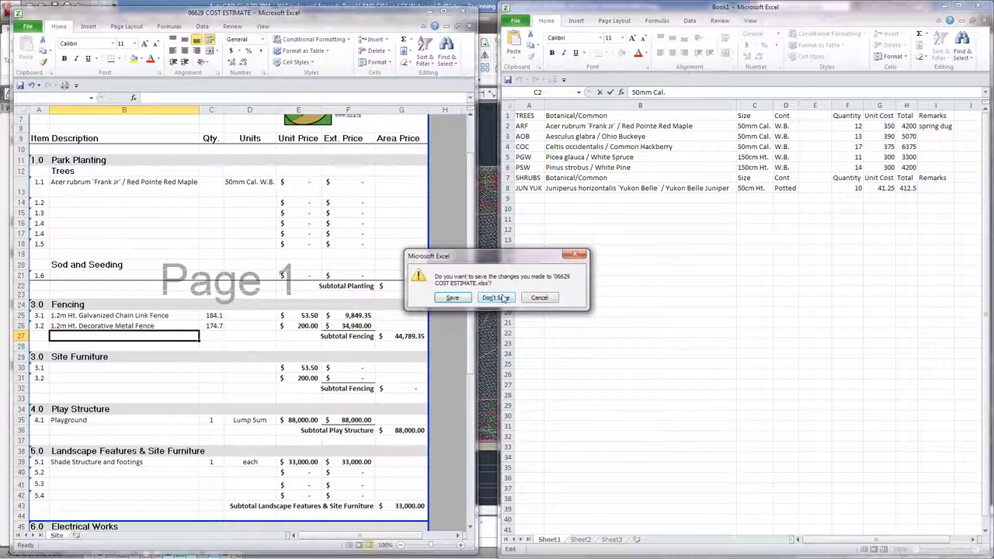
pyautogui.click(494, 298)
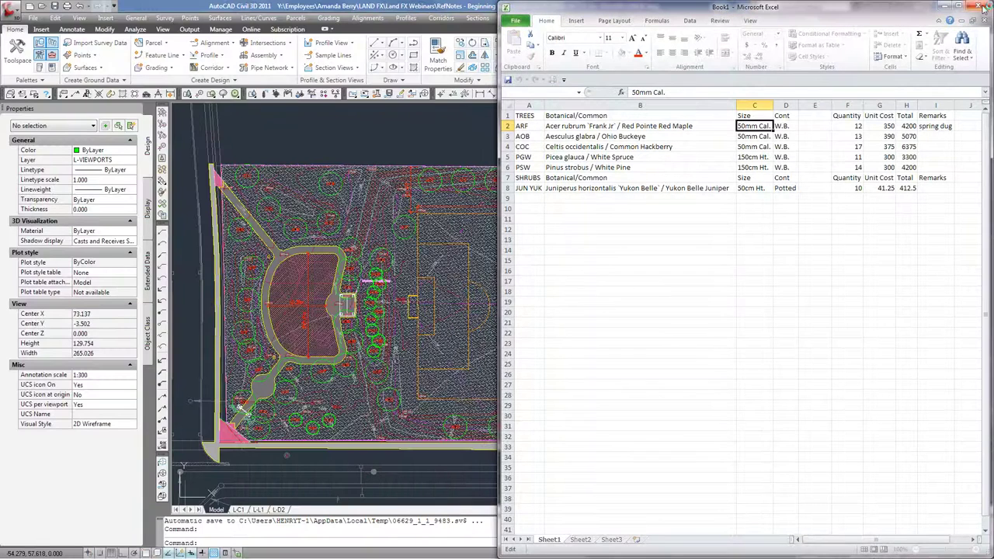
pyautogui.click(983, 7)
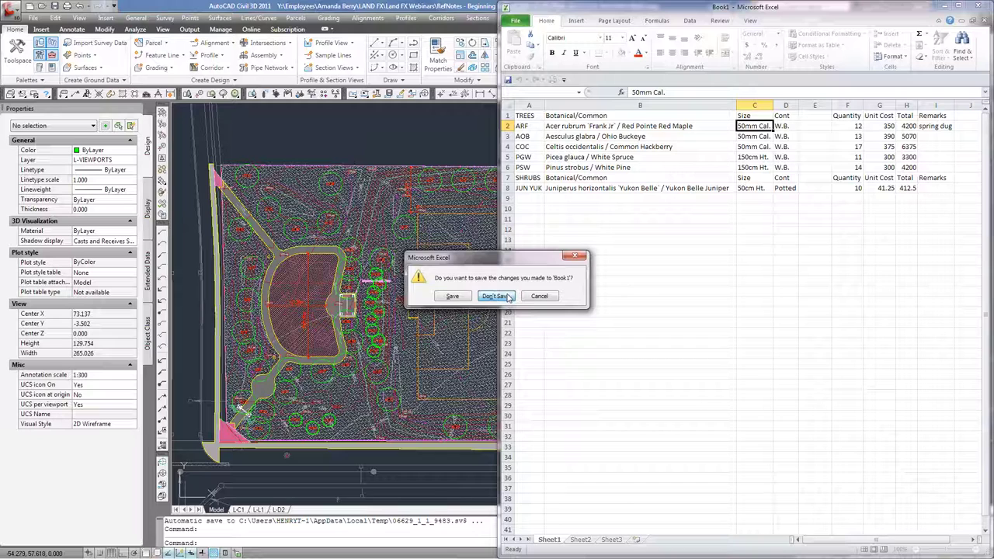
pyautogui.click(495, 296)
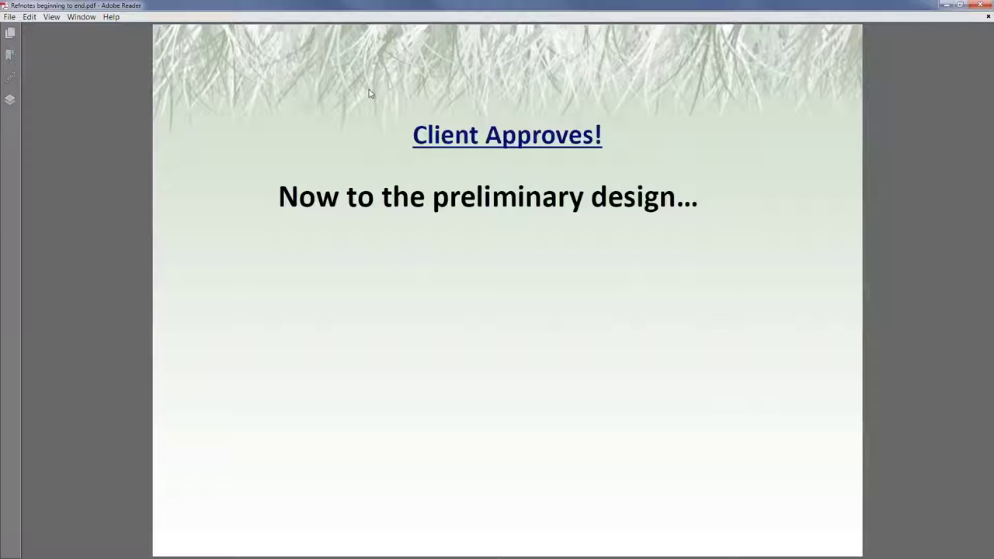
# Advance the Refnotes beginning to end.pdf presentation in Adobe Reader to the "Take it to the Public!" slide
pyautogui.scroll(-1, 618, 203)
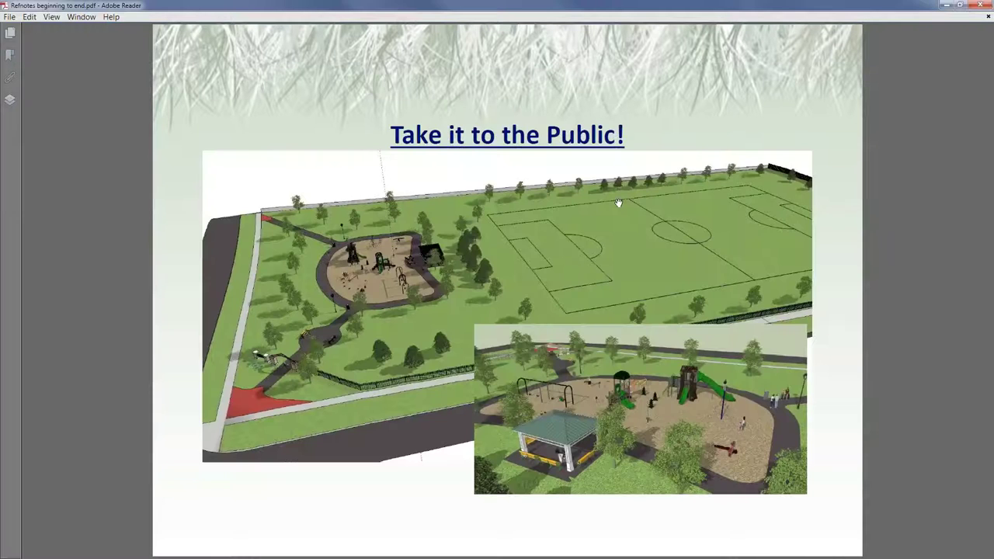